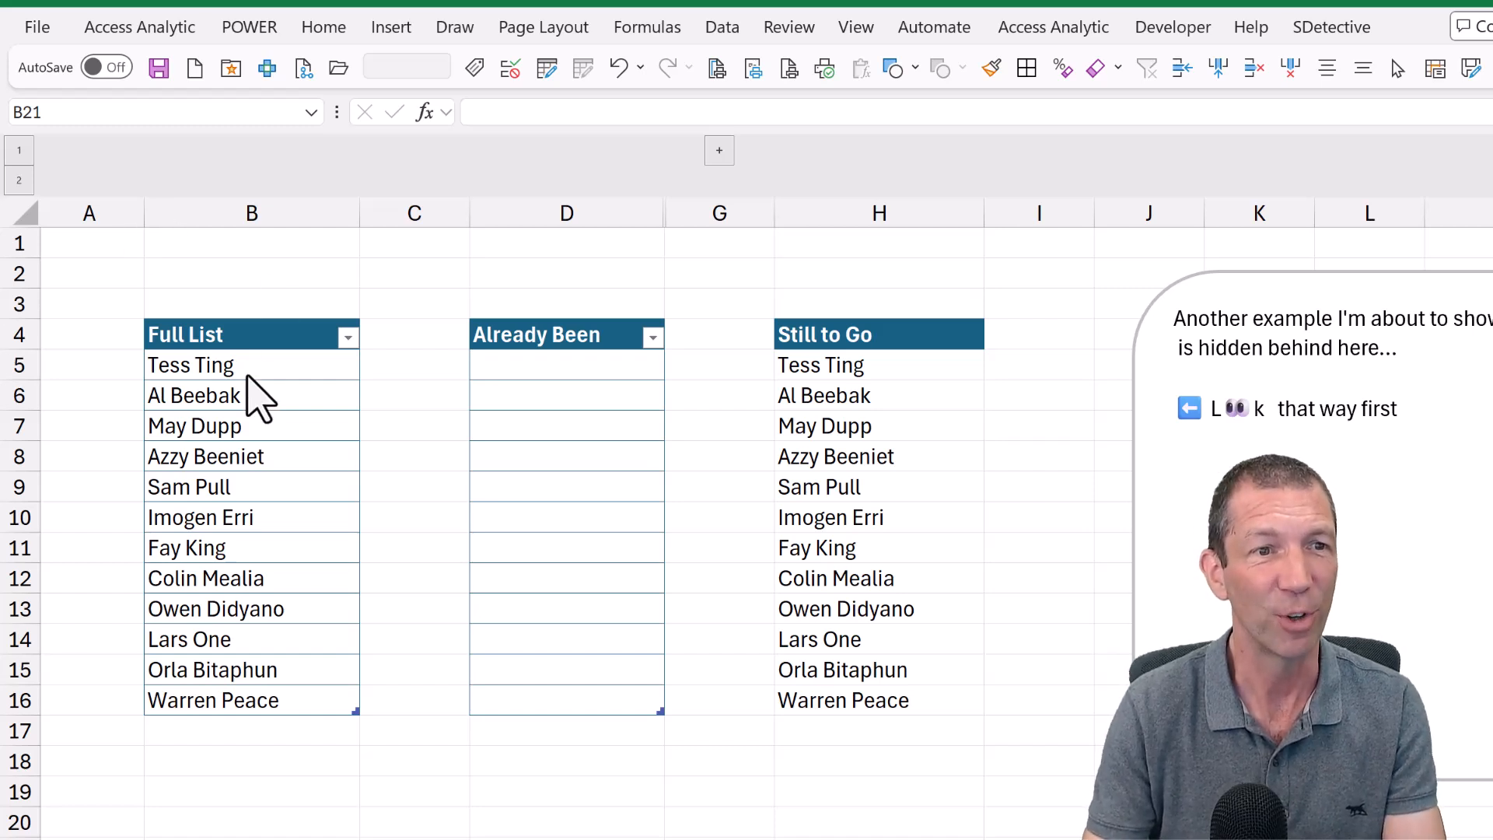
# Enter the first, third and last people from Full List into the first three Already Been rows
pyautogui.click(574, 366)
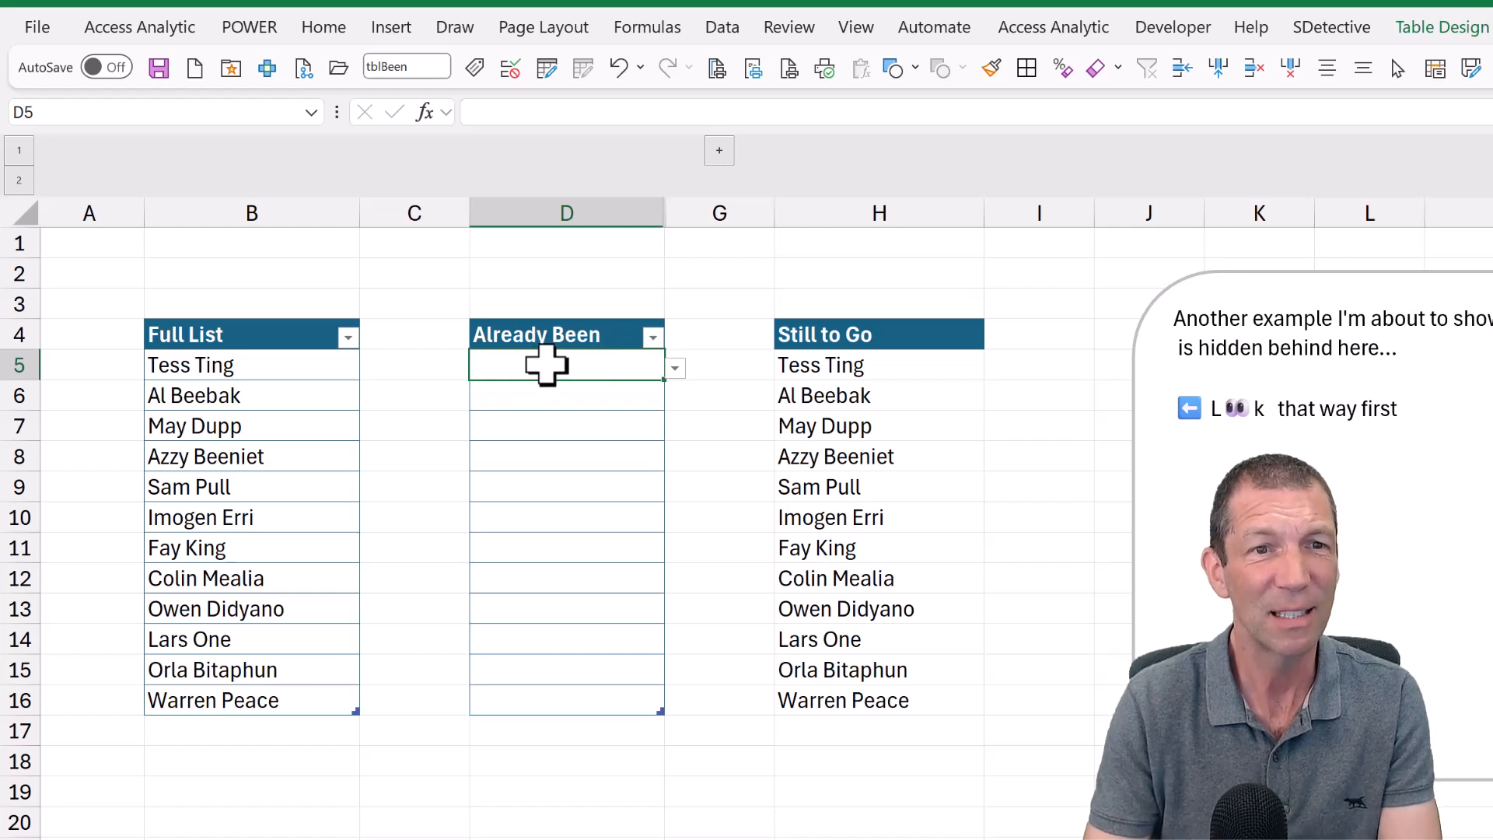
pyautogui.write('Te')
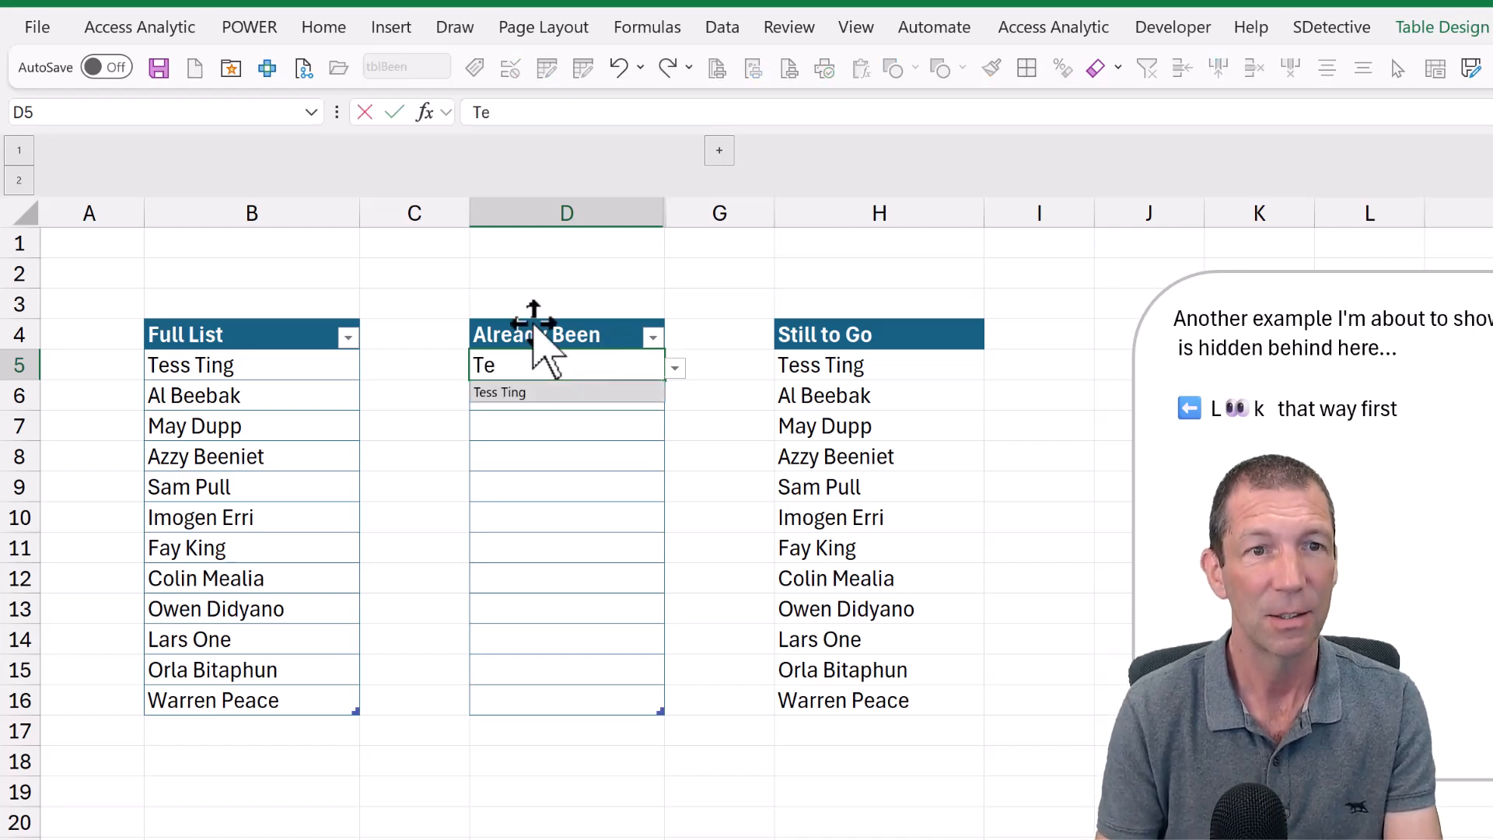
pyautogui.press('Down')
pyautogui.press('Return')
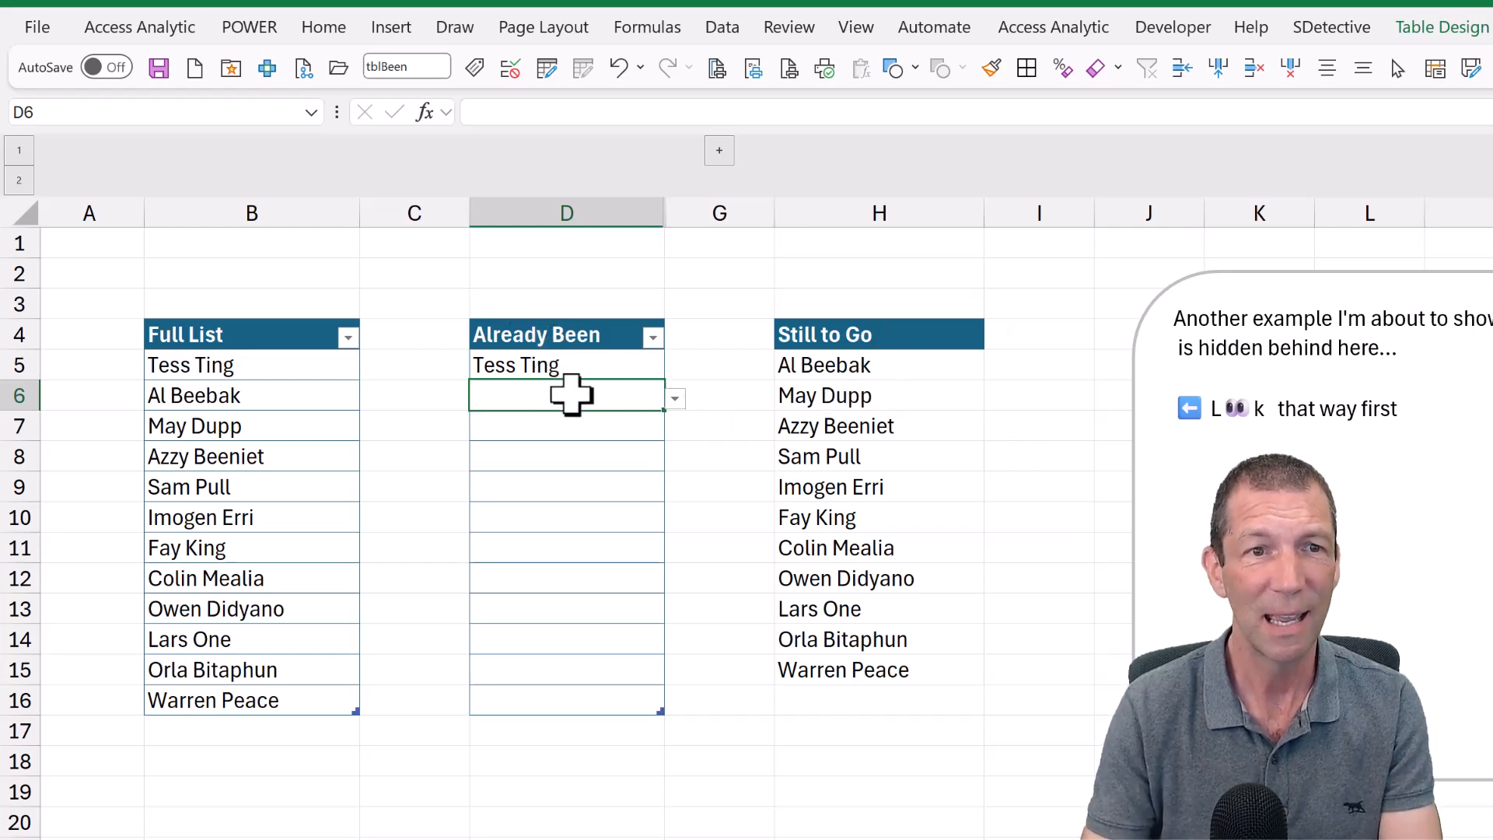
pyautogui.write('Ma')
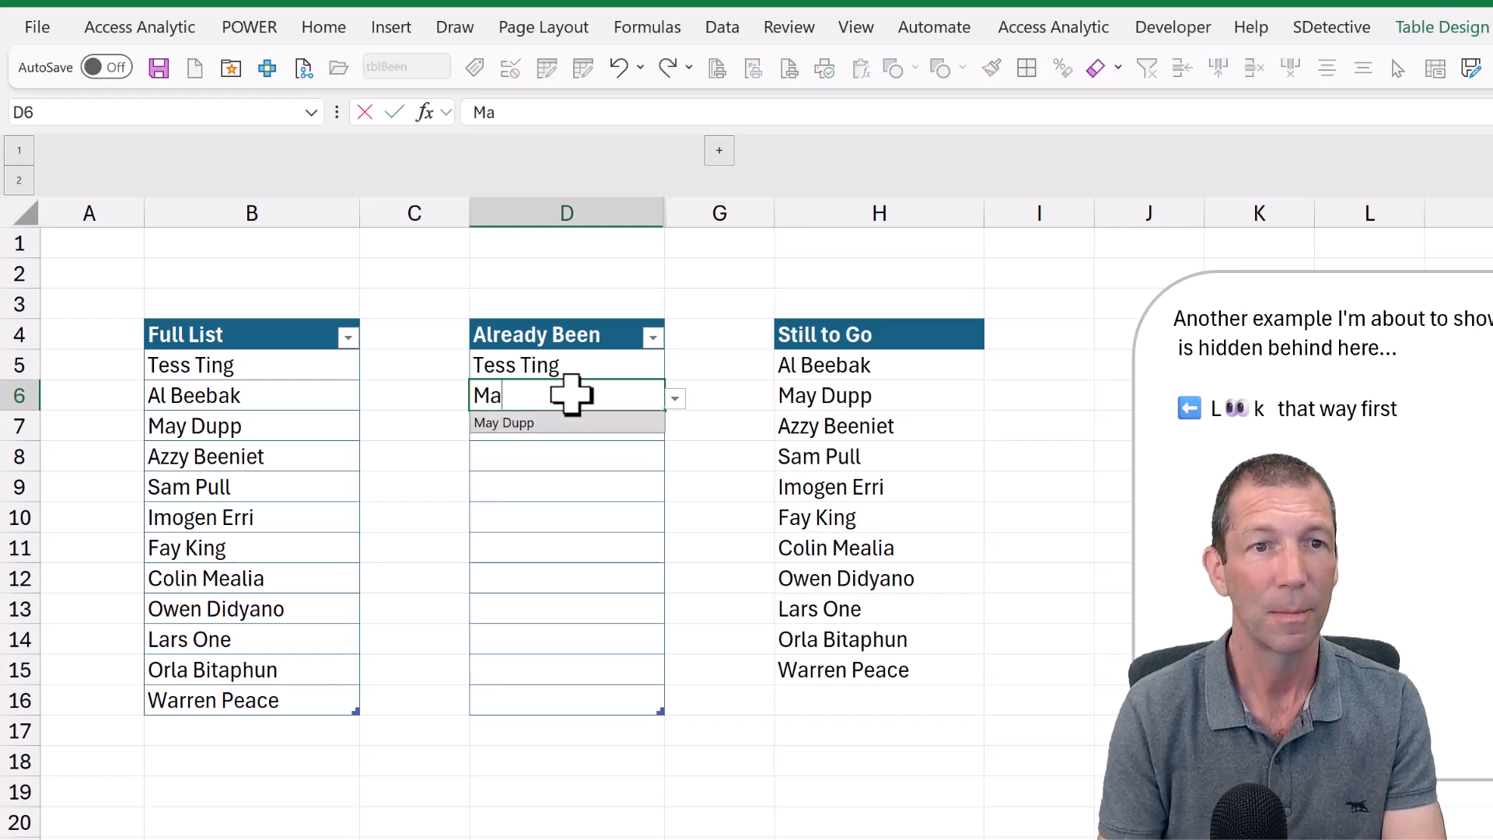
pyautogui.press('Return')
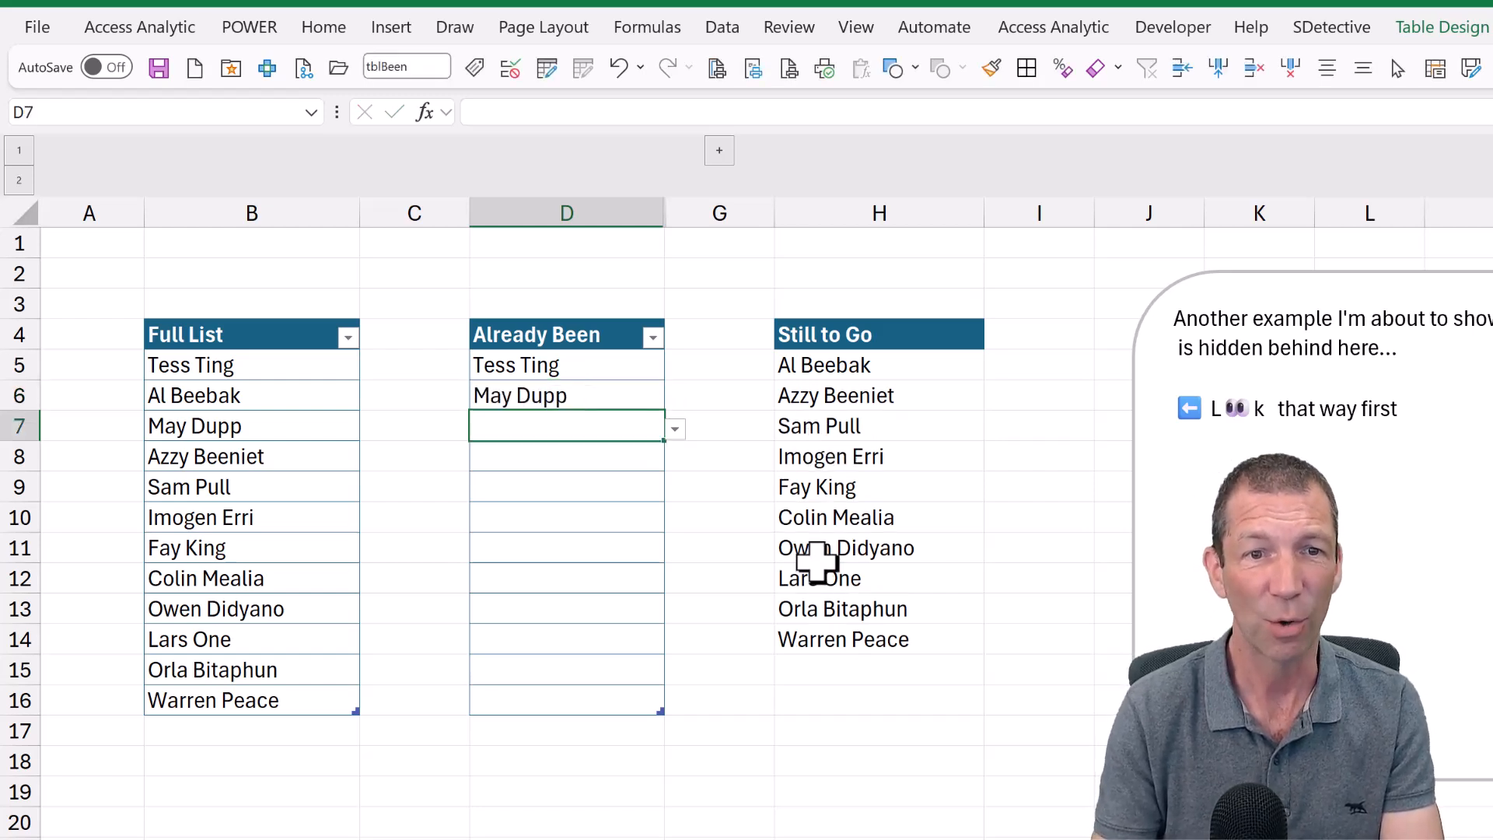
pyautogui.write('war')
pyautogui.press('Return')
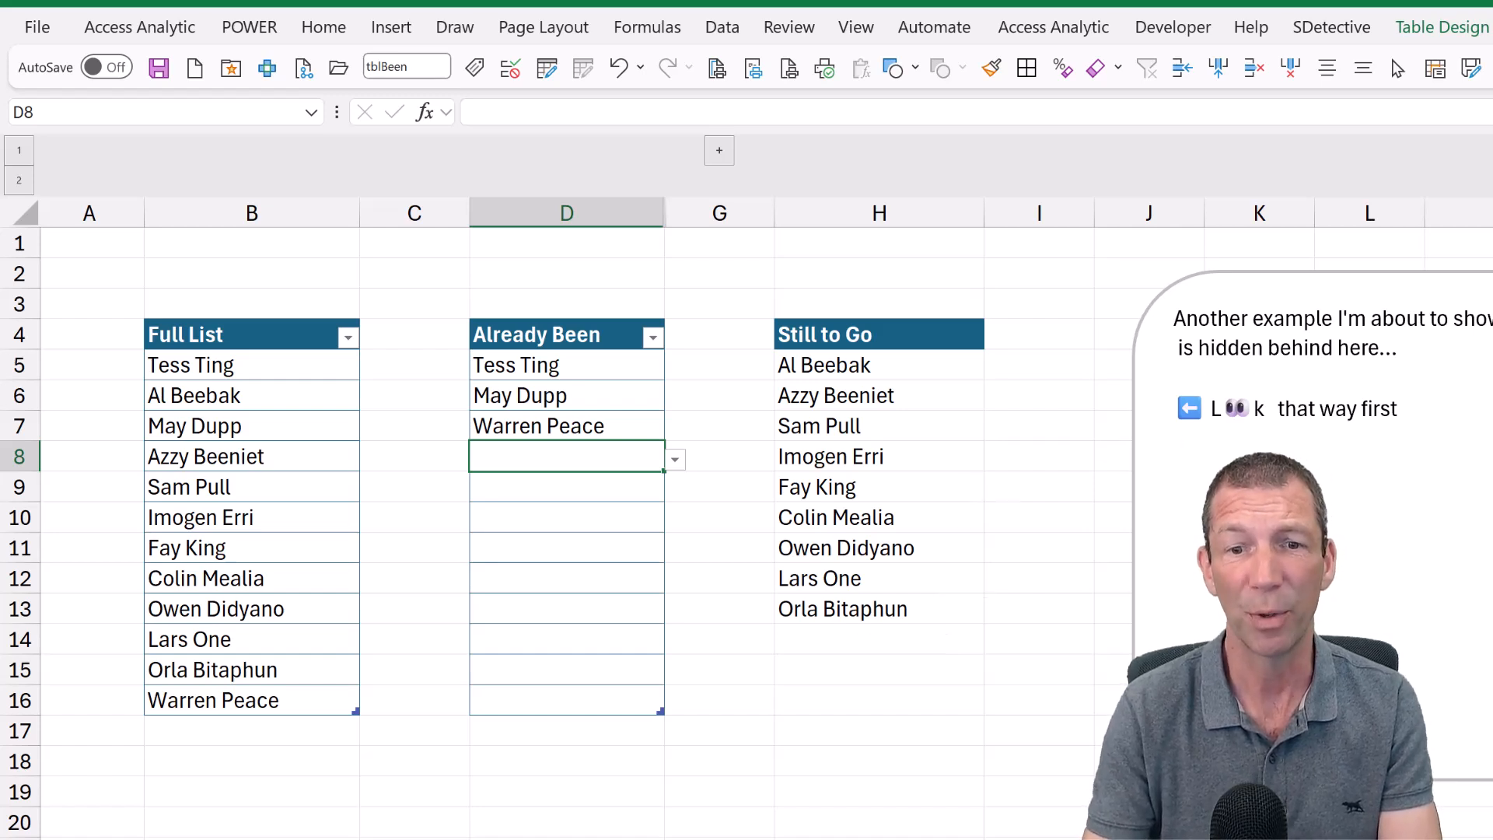
# Delete the rounded text shape that covers the second example beside the Still to Go list
pyautogui.hscroll(5, 747, 482)
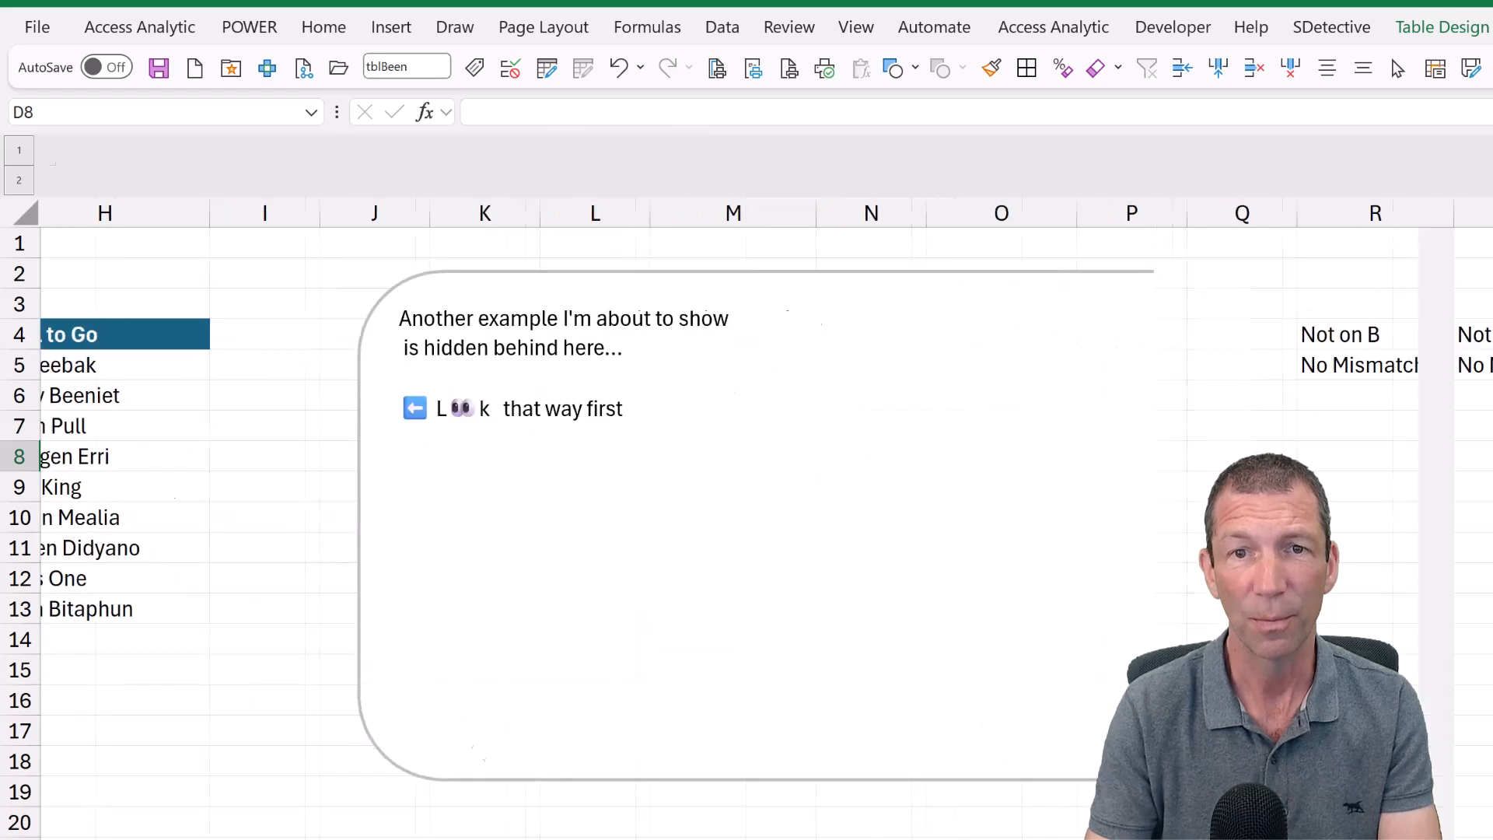
pyautogui.click(993, 654)
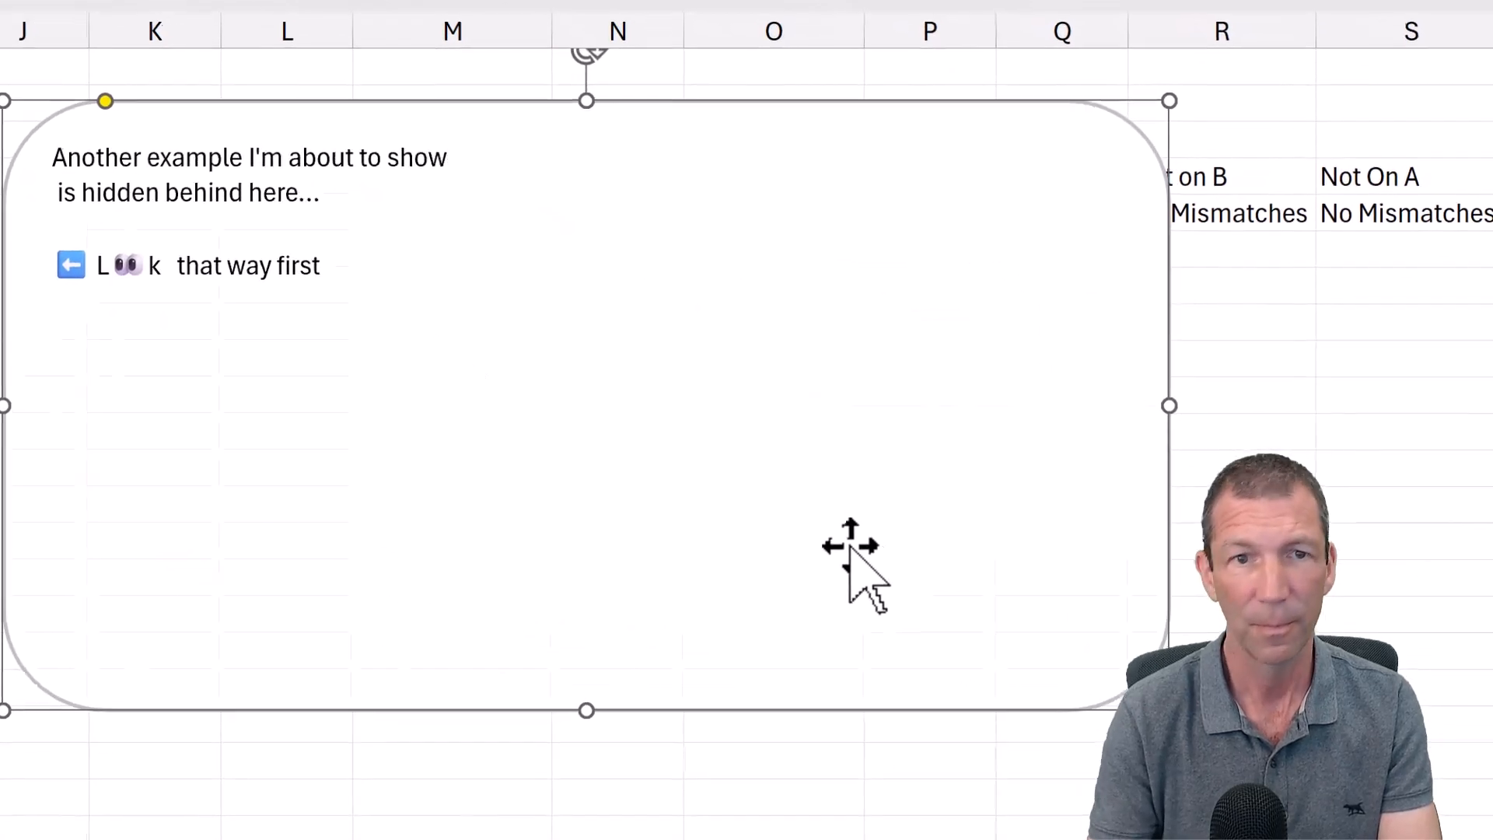
pyautogui.press('Delete')
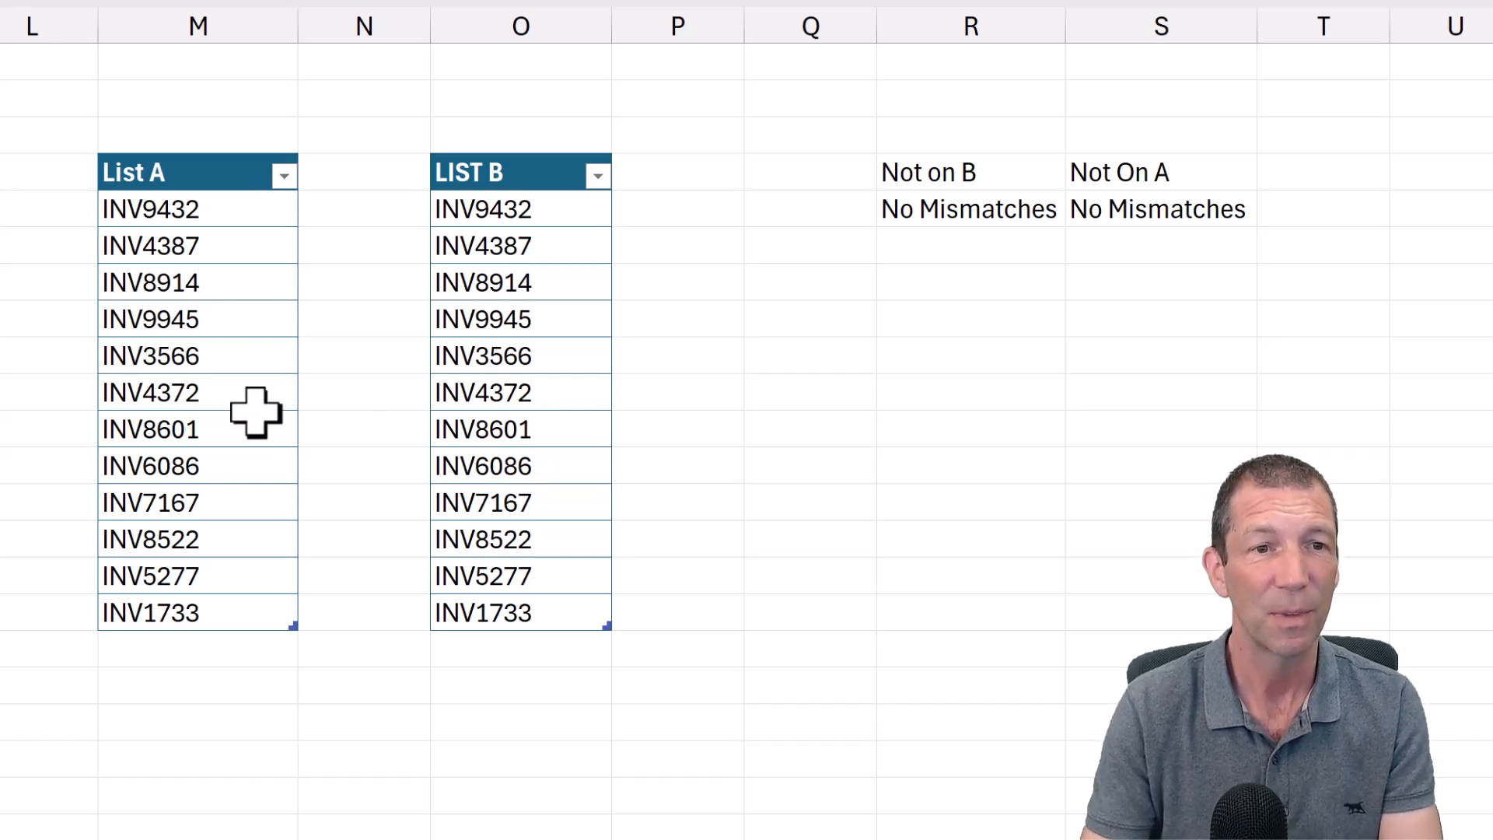
# Add the invoice INV1234 as a new row directly below the last entry of List A
pyautogui.click(187, 650)
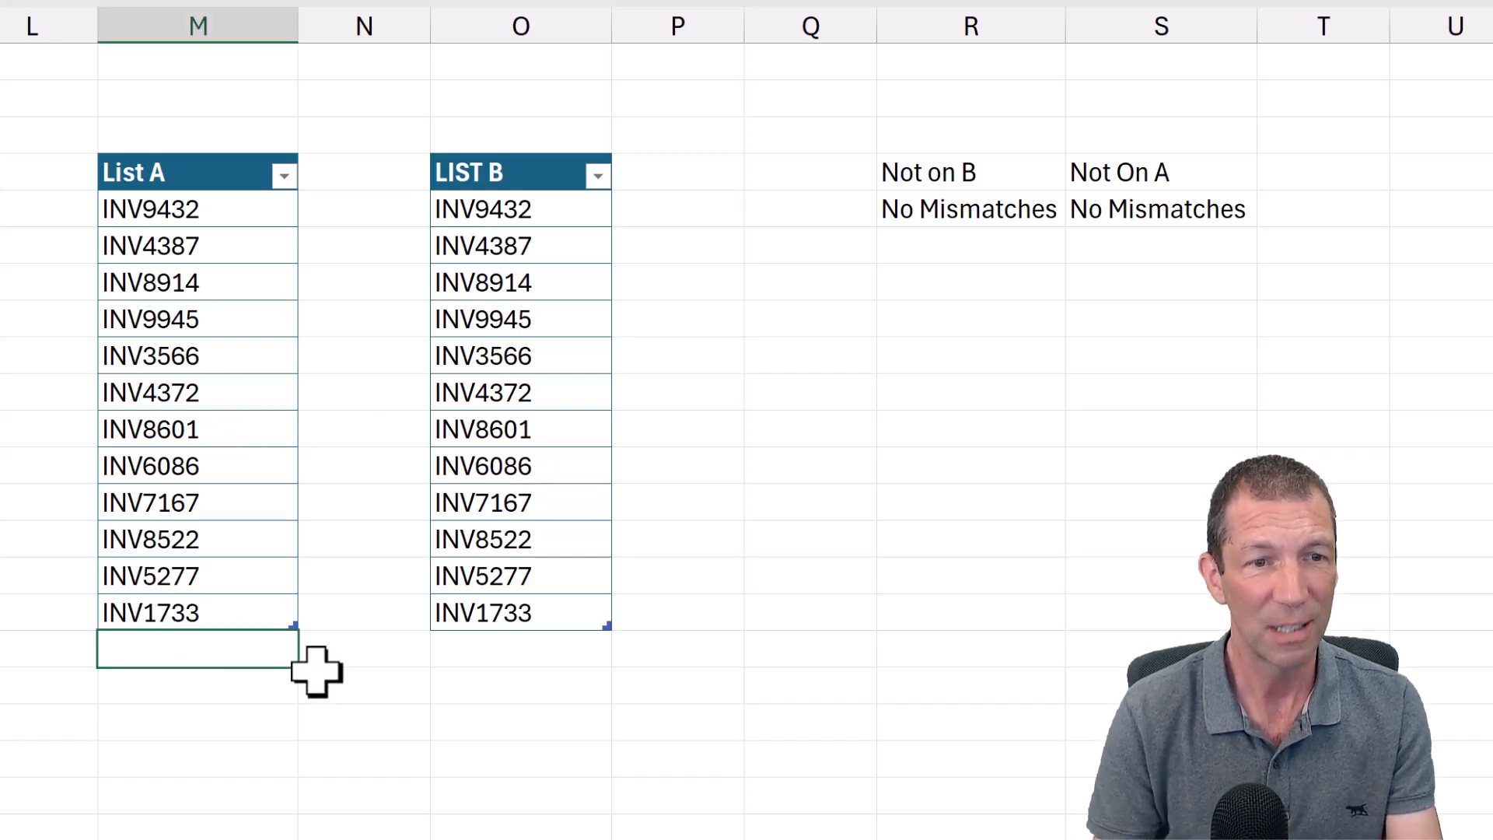
pyautogui.write('INV')
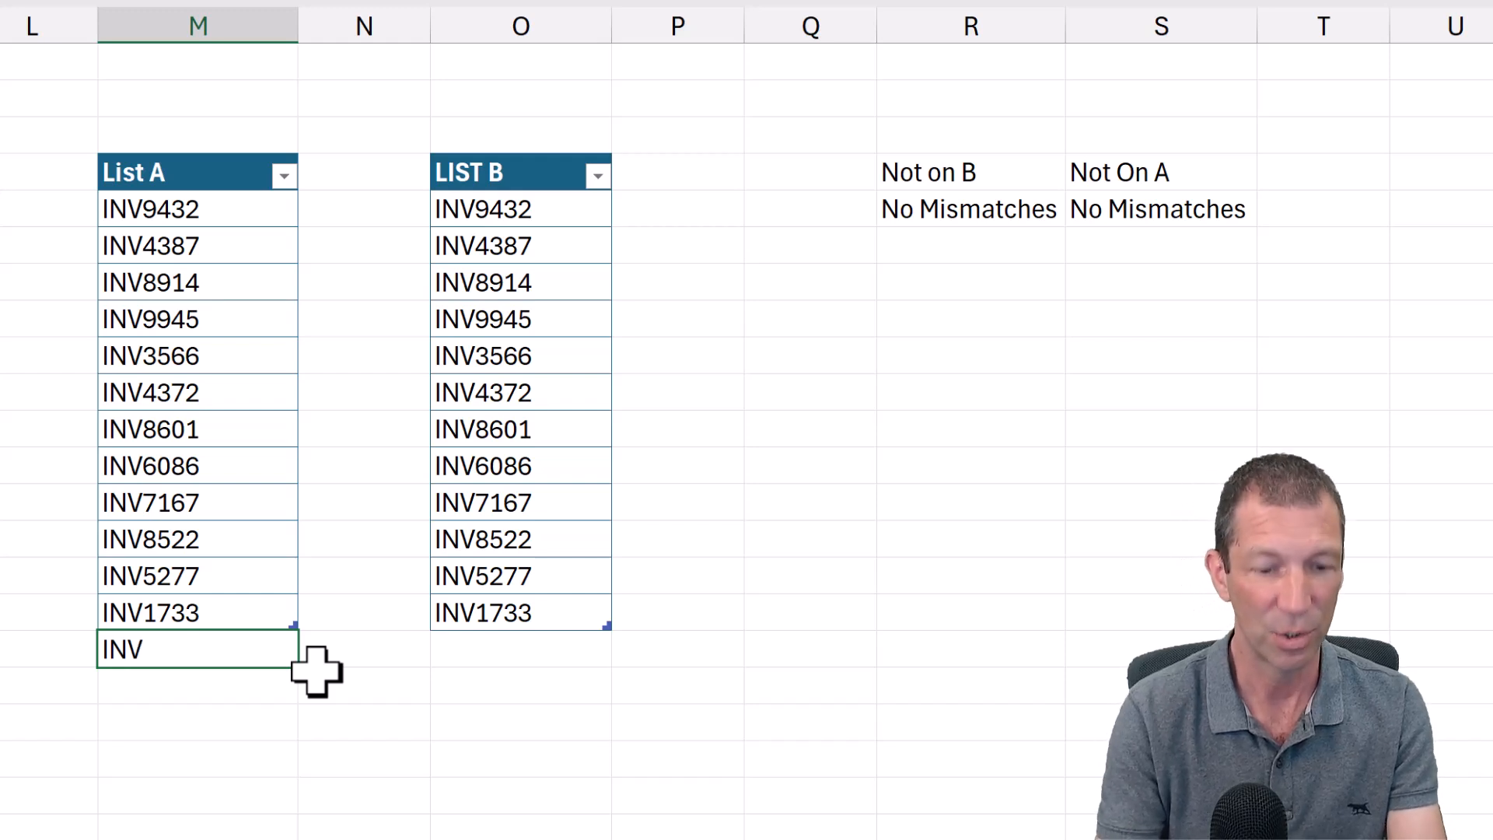
pyautogui.write('1234')
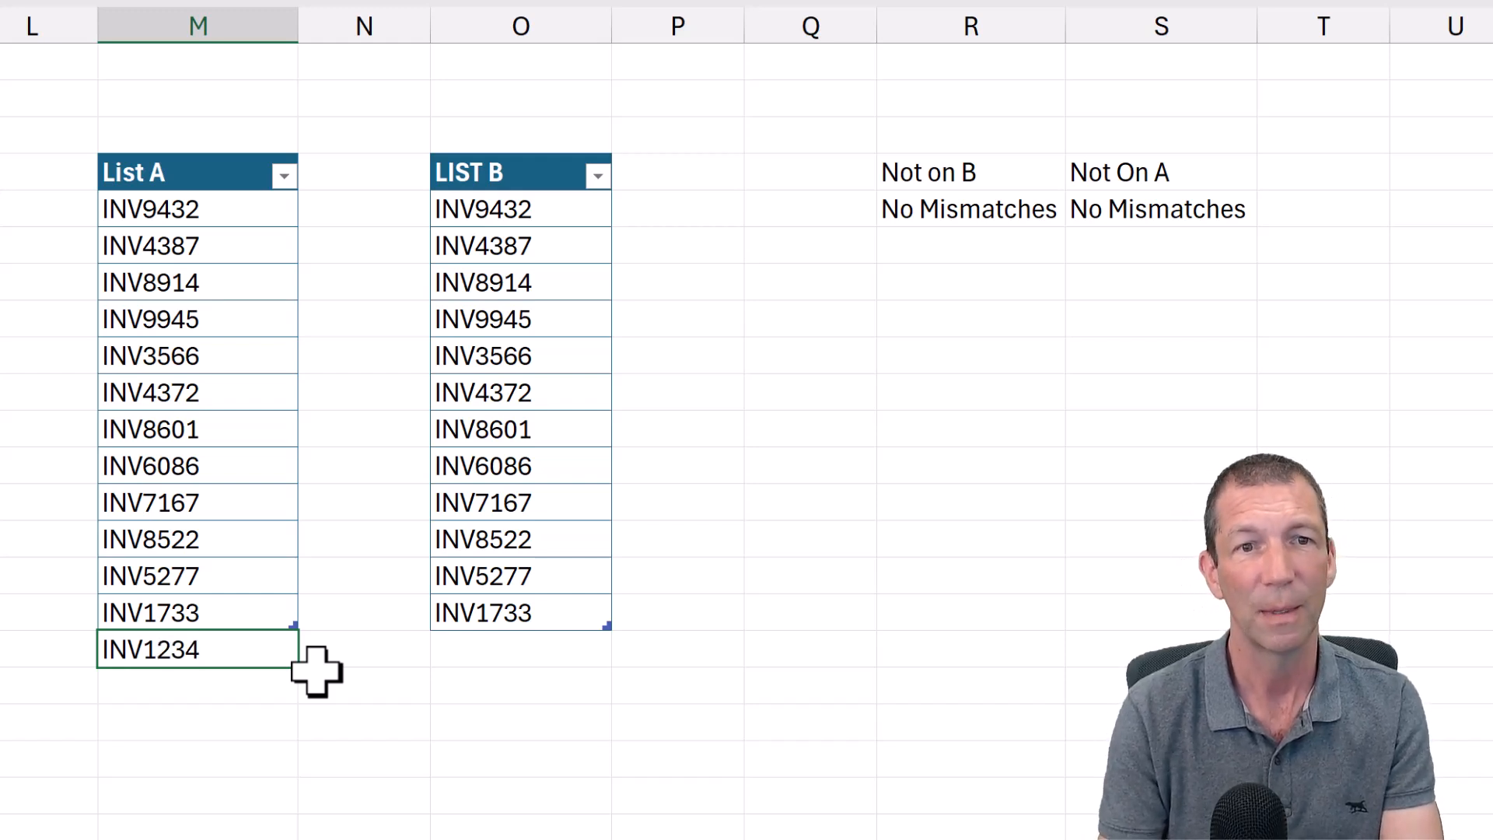
pyautogui.press('Return')
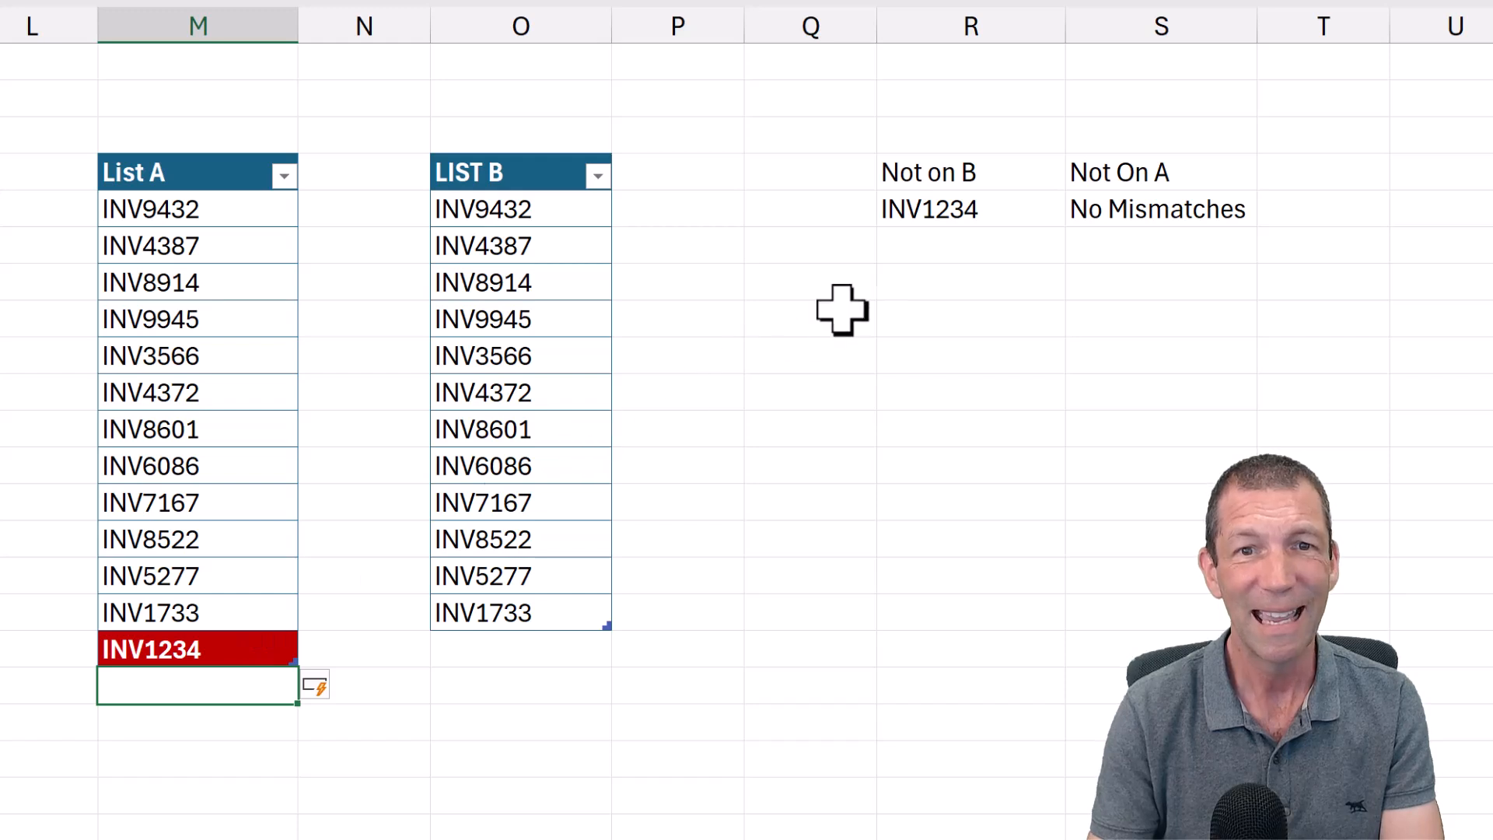
# Add the invoice Inv5678 as a new row directly below the last entry of LIST B
pyautogui.click(461, 658)
pyautogui.write('Inv')
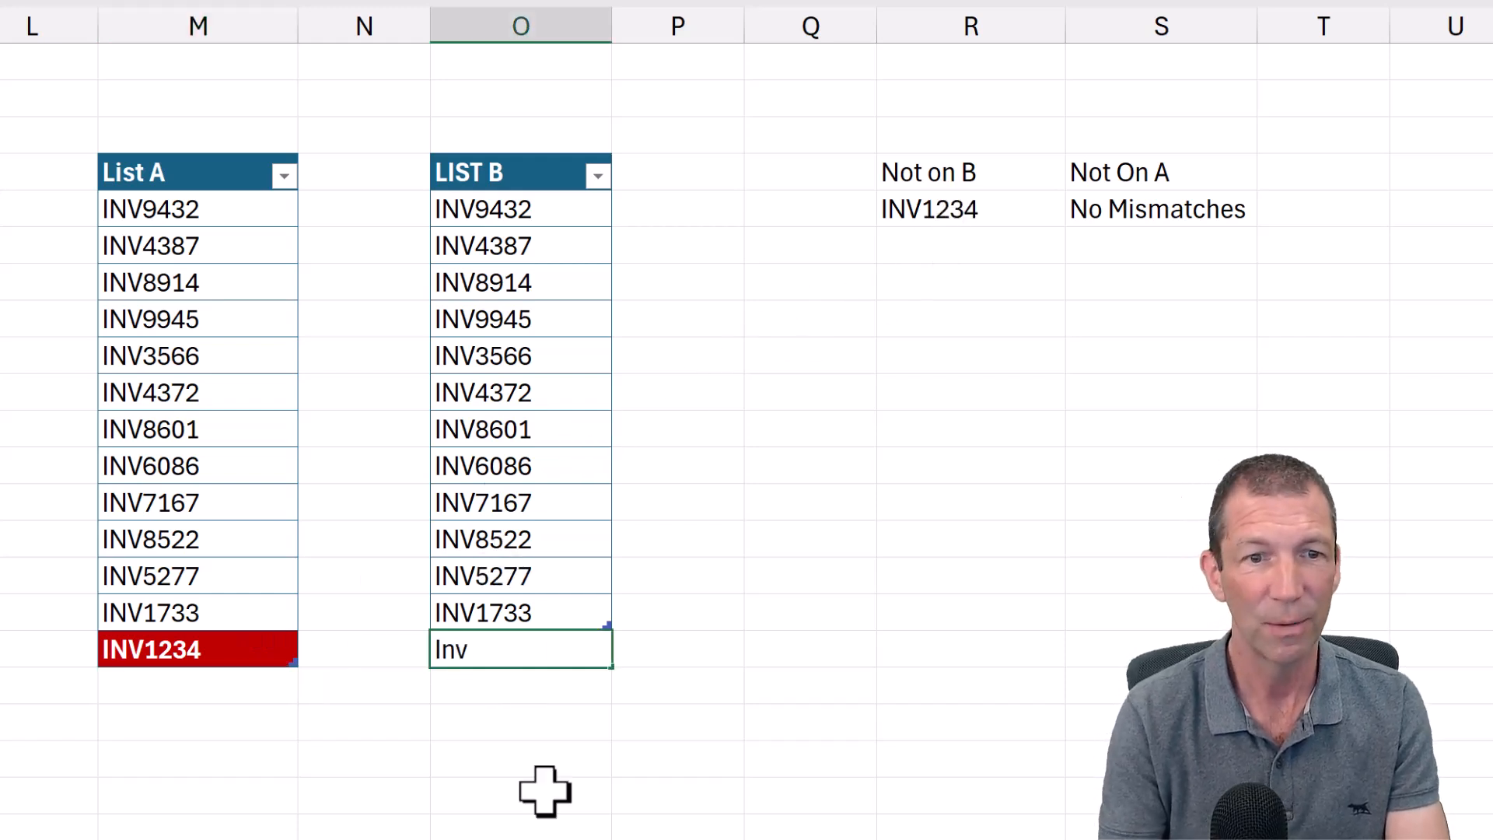
pyautogui.write('5678')
pyautogui.press('Return')
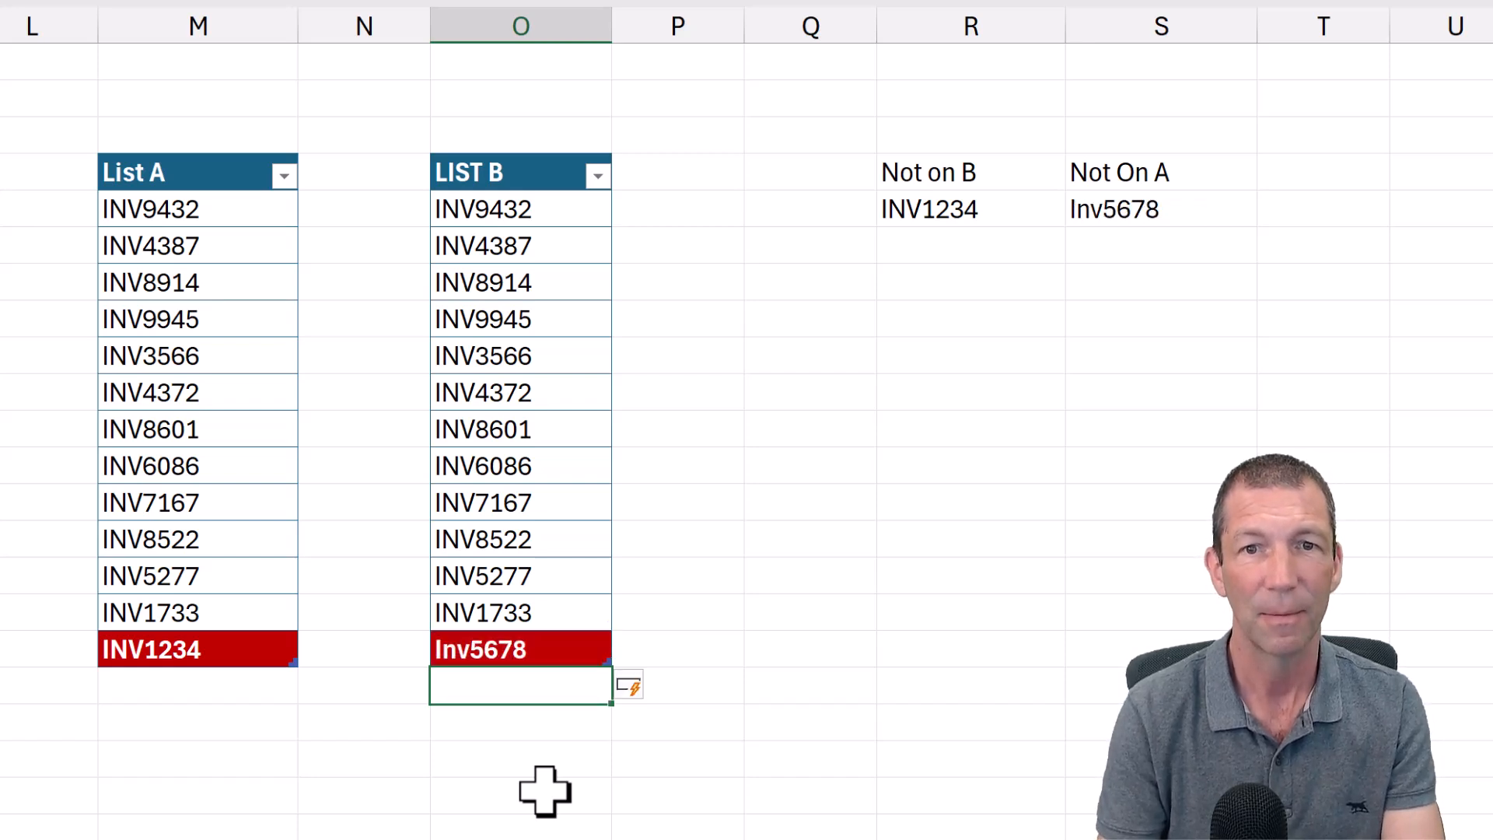
pyautogui.press('Up')
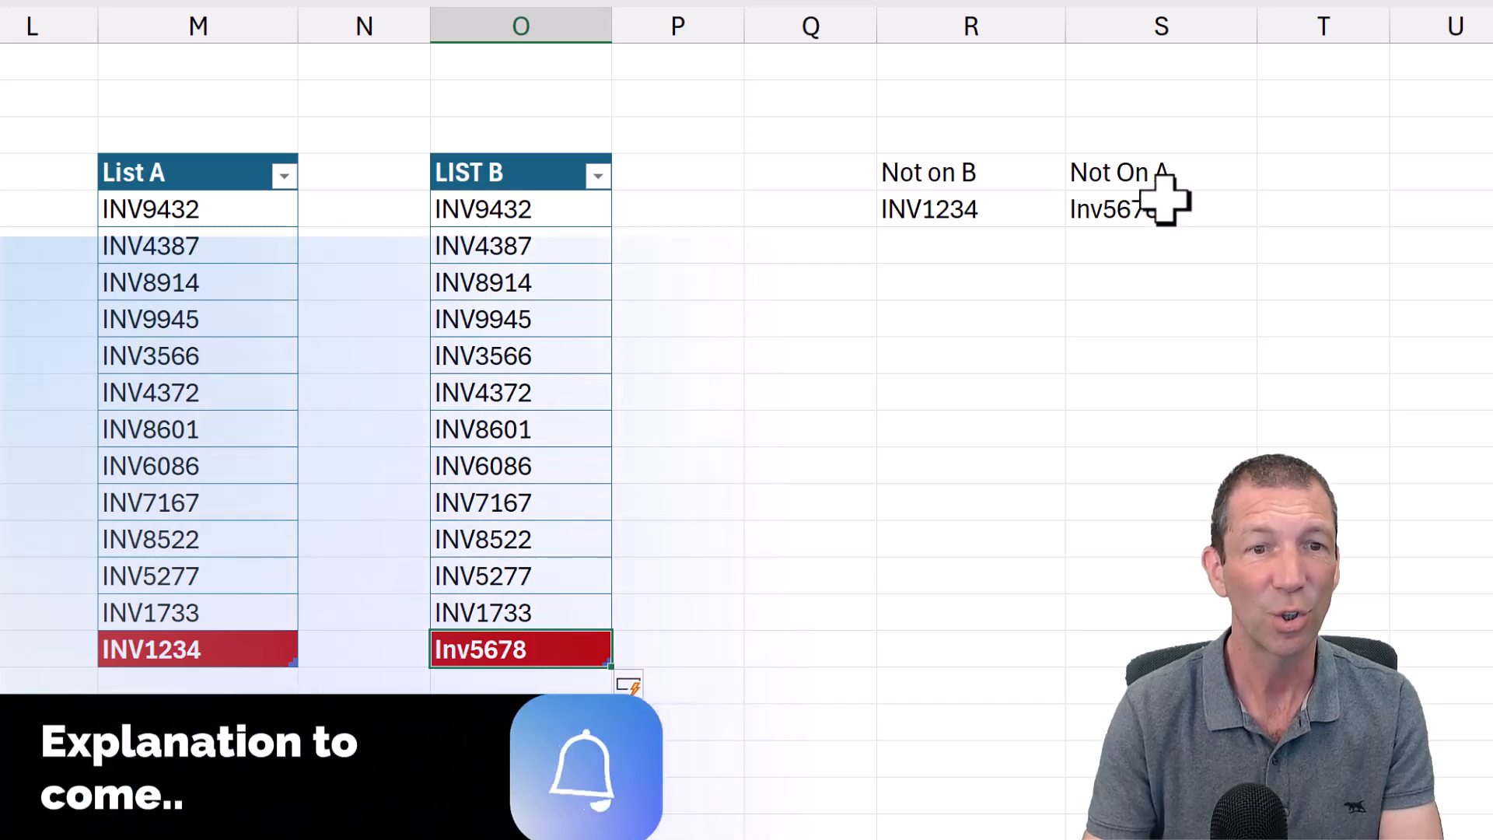
# Change the List A entry INV4372 to INV4372a
pyautogui.click(230, 401)
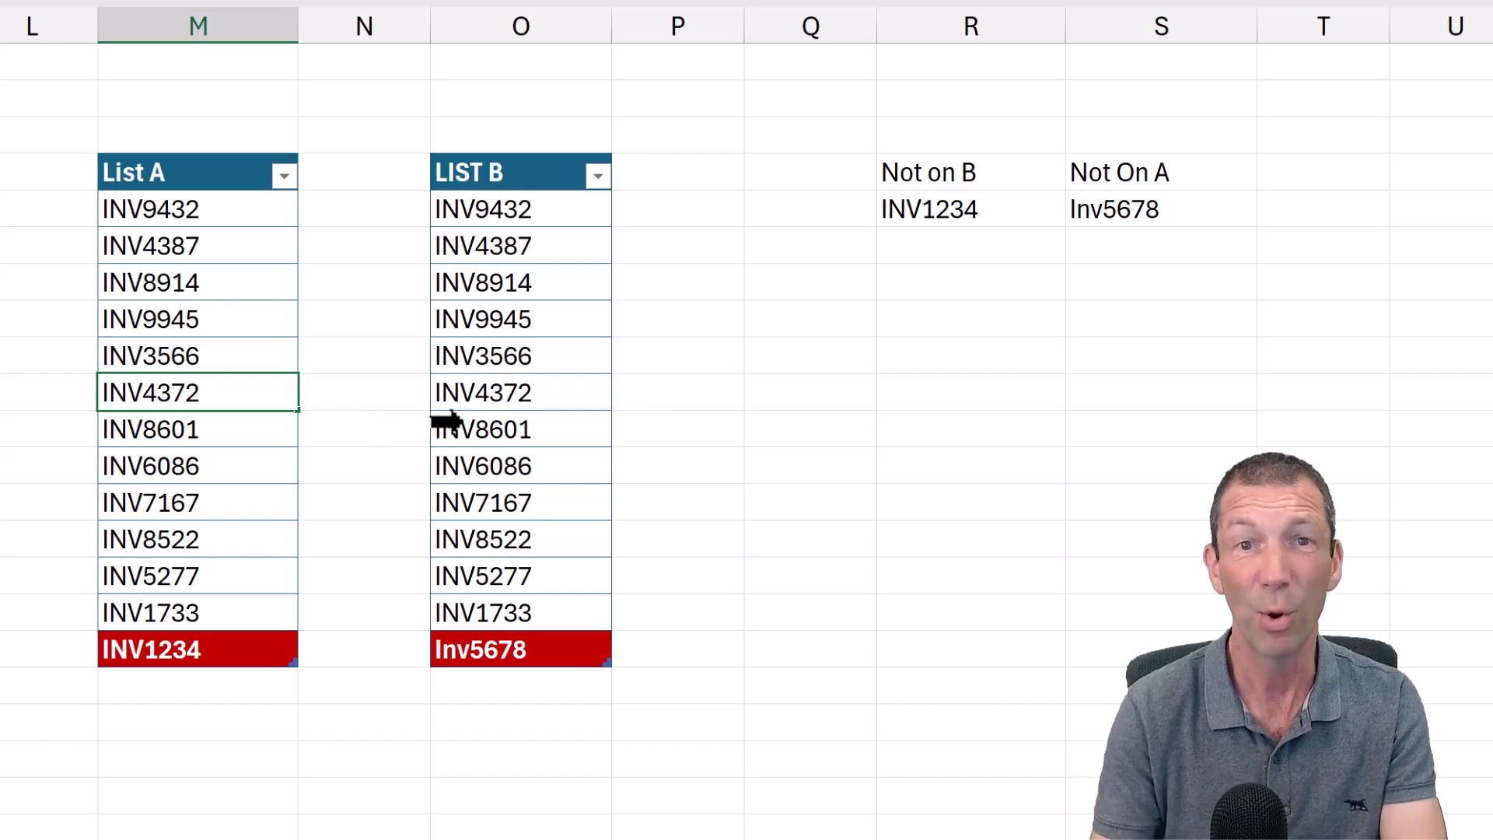
pyautogui.write('a')
pyautogui.press('Return')
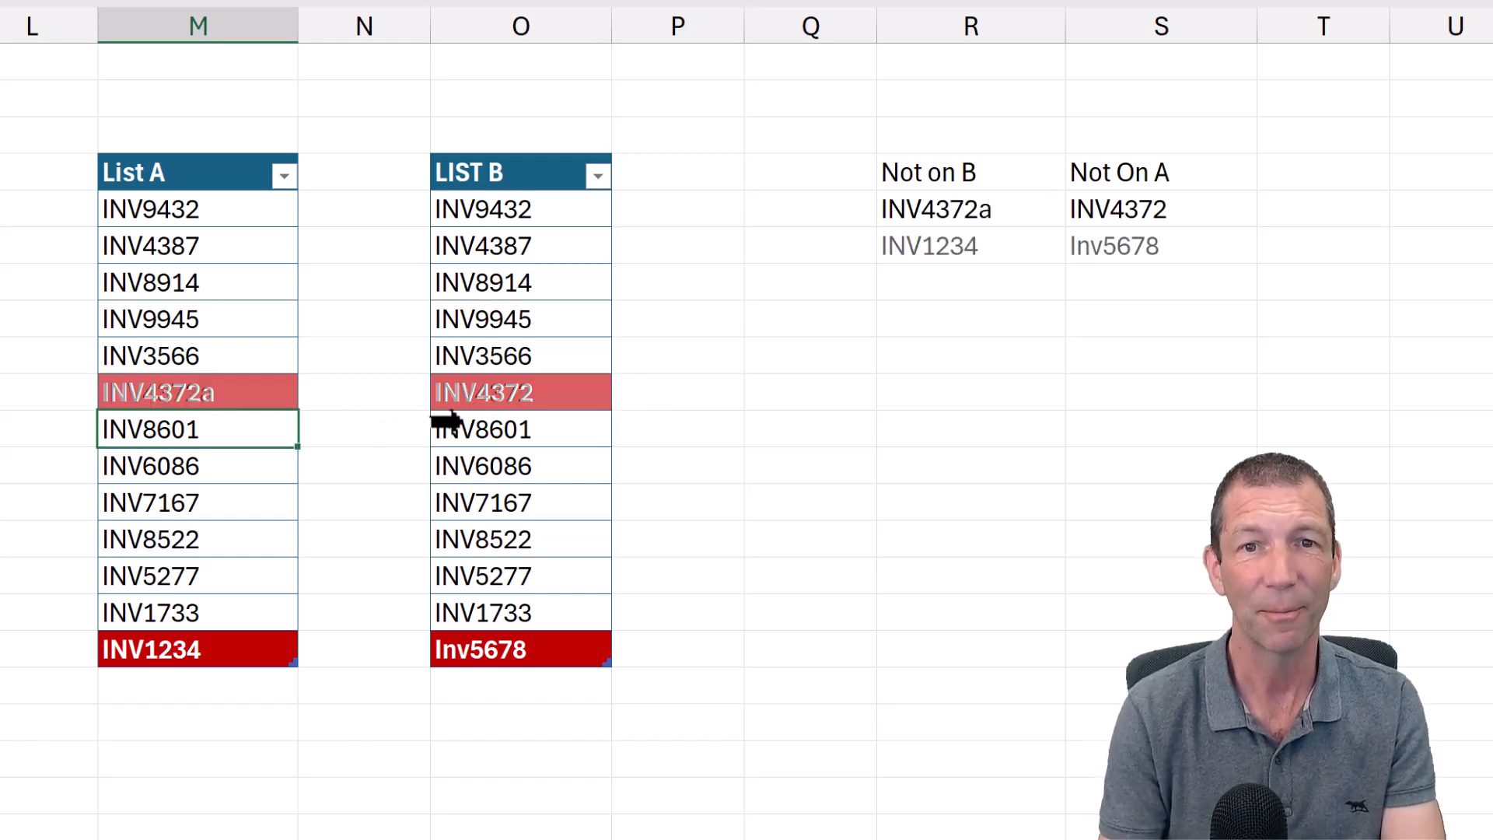
pyautogui.press('Up')
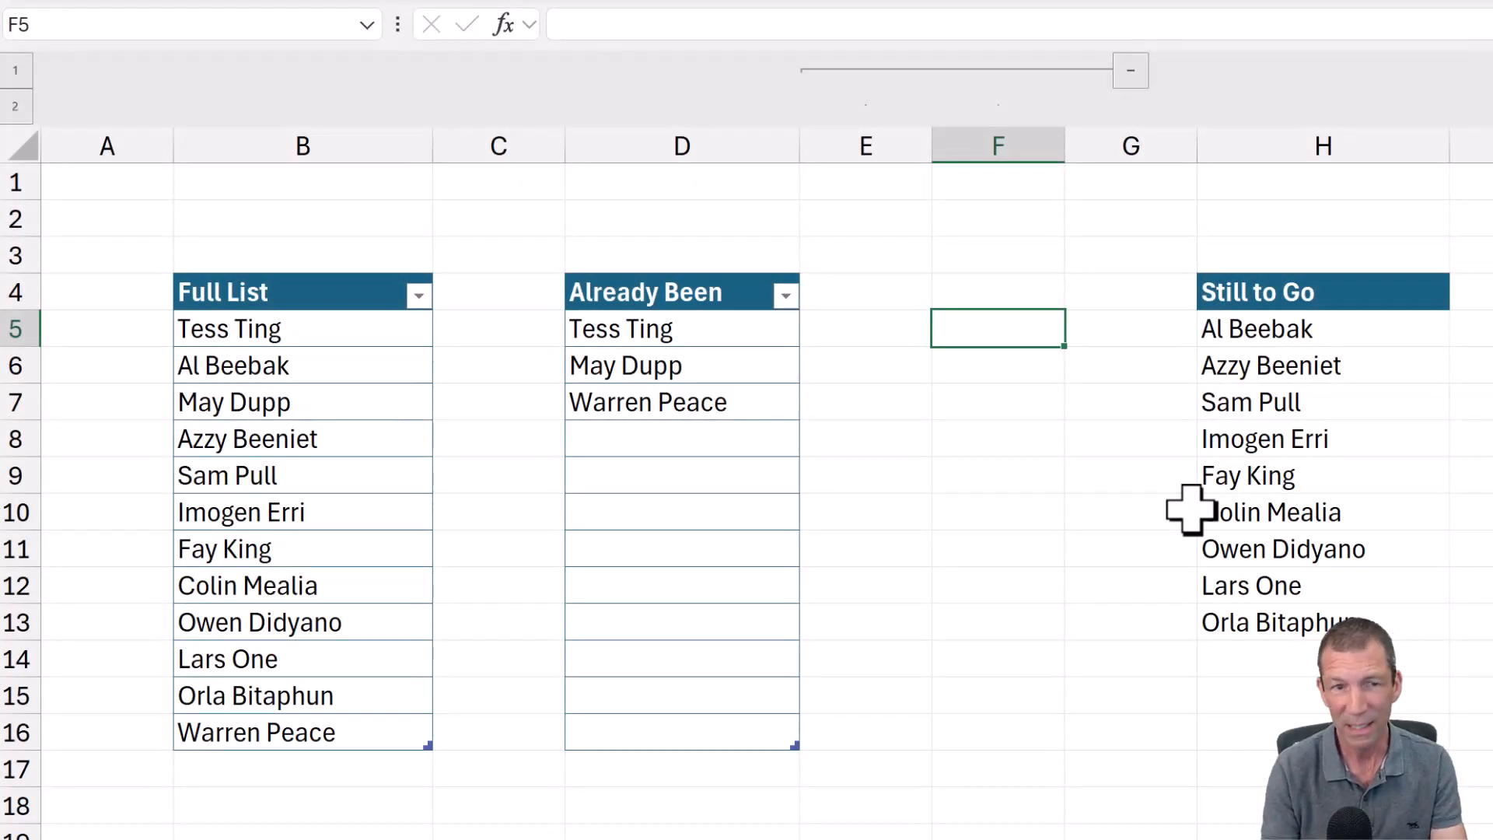
# Enter =XMATCH(tblFull[Full List],tblBeen[Already Been]) in cell F5 to look up the full list among those already been
pyautogui.write('=xm')
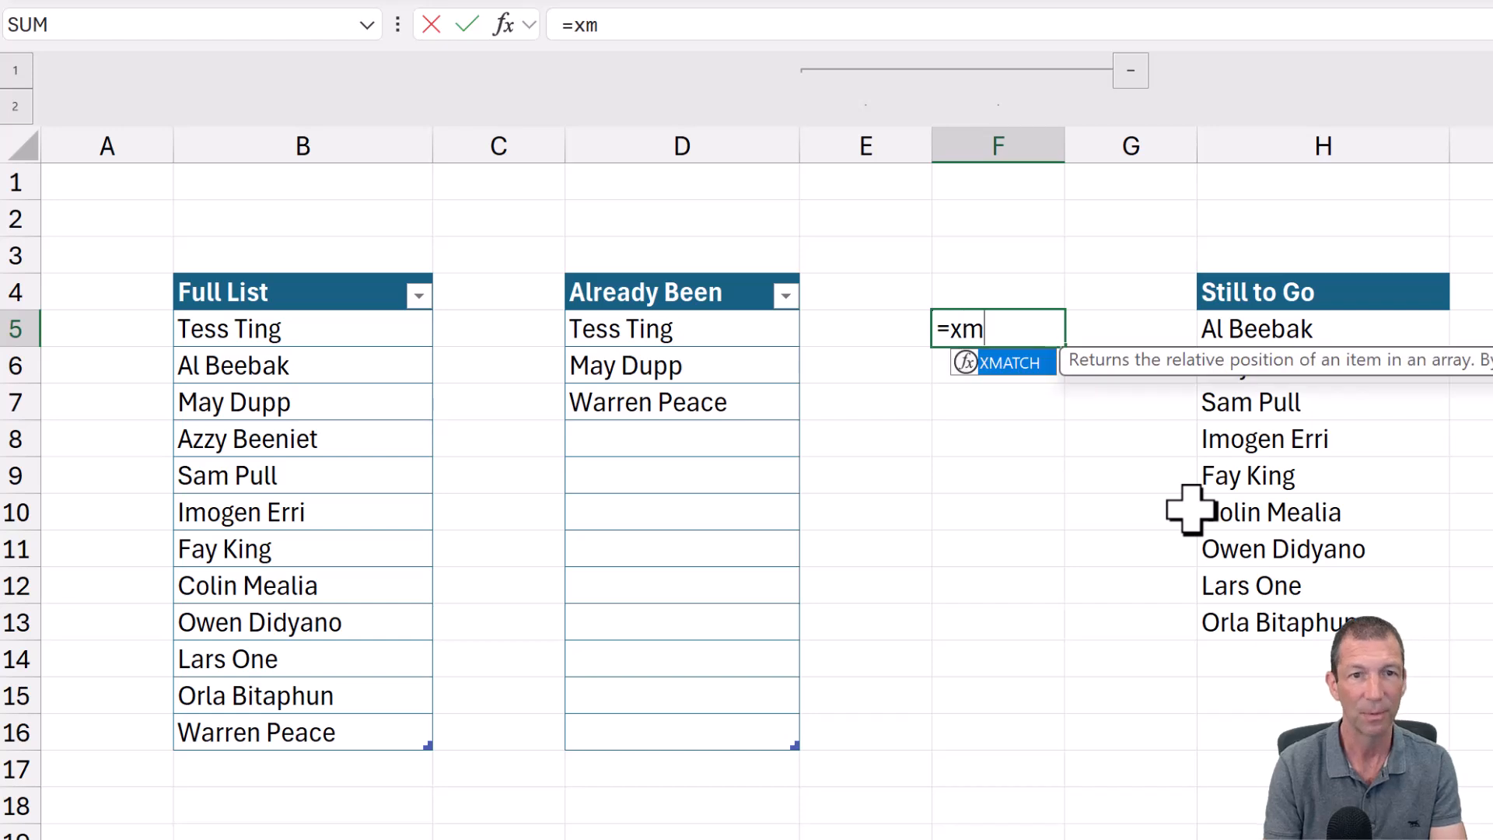
pyautogui.press('Tab')
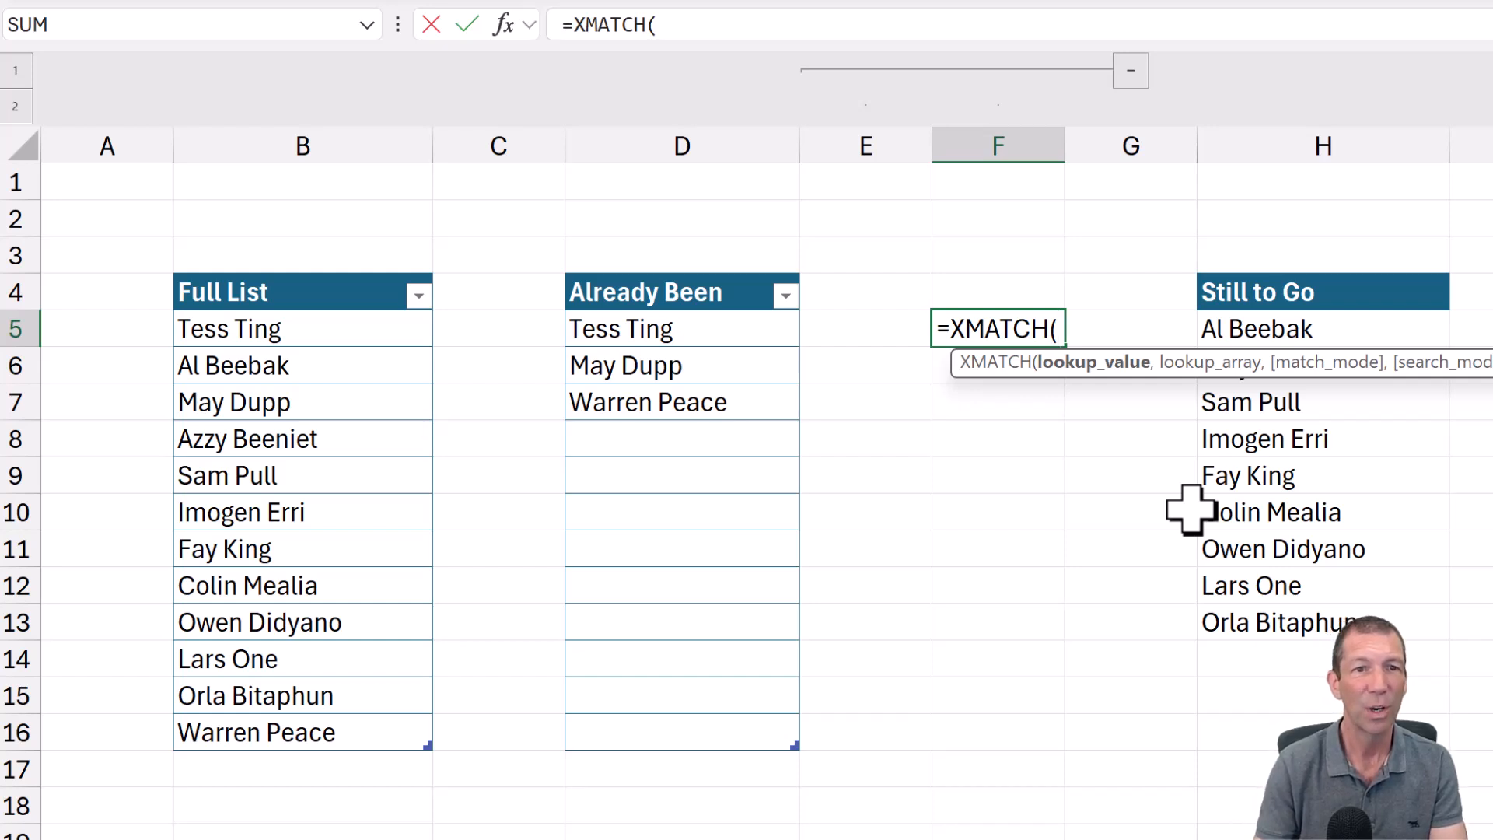
pyautogui.moveTo(288, 328); pyautogui.dragTo(272, 743)
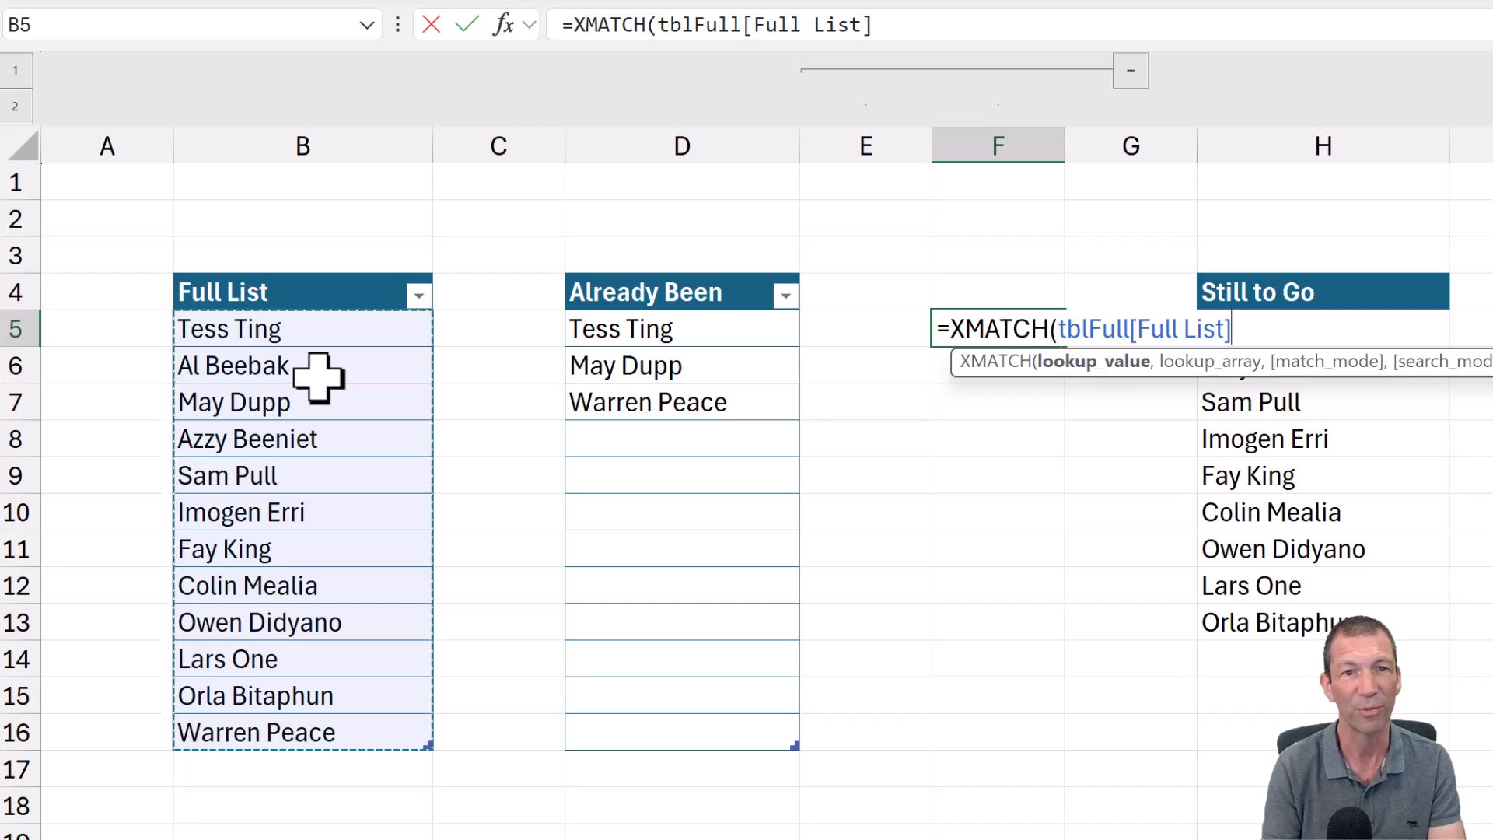
pyautogui.write(',')
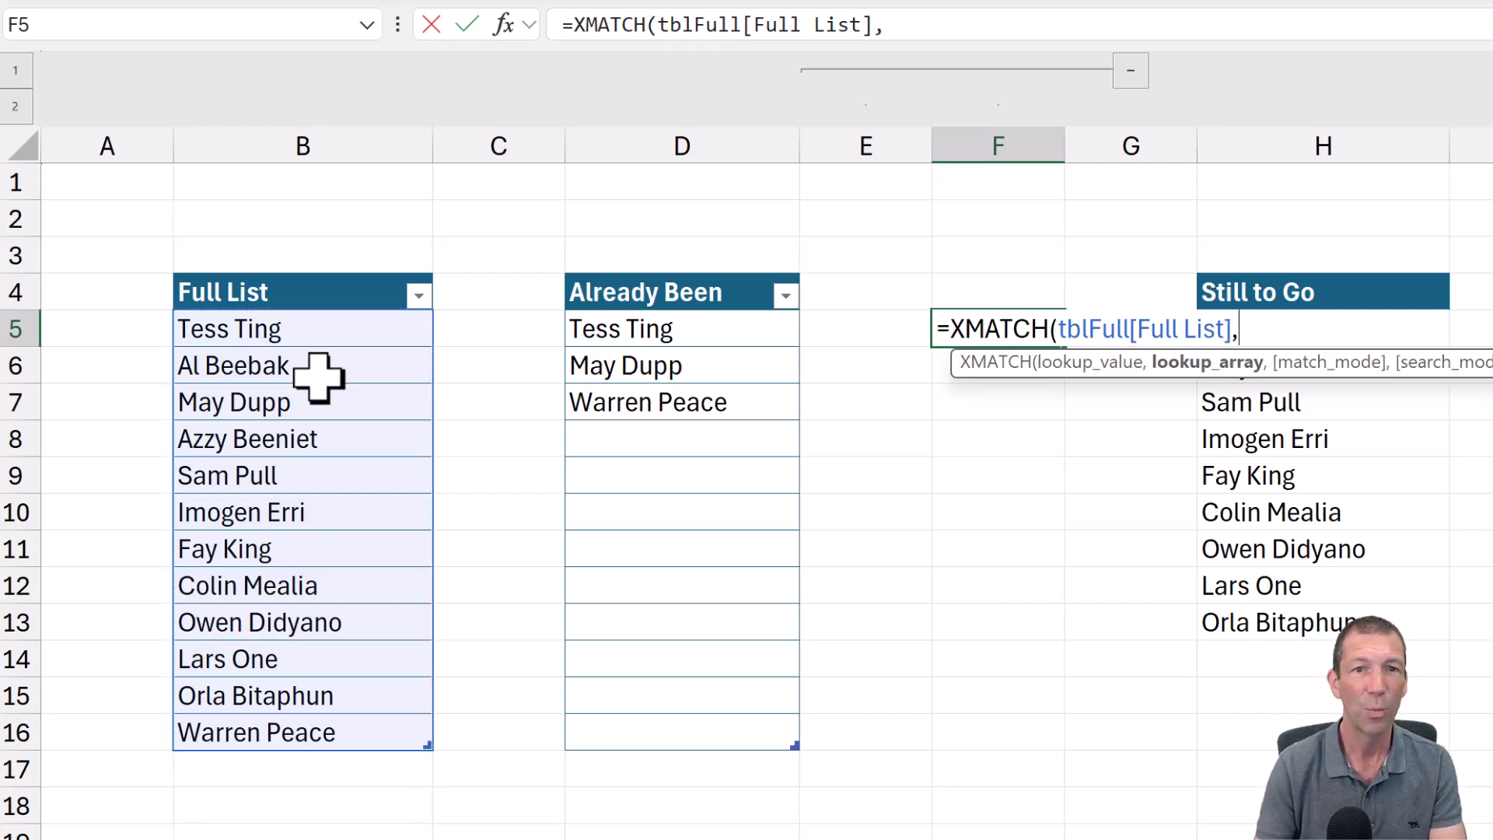
pyautogui.moveTo(686, 332); pyautogui.dragTo(692, 739)
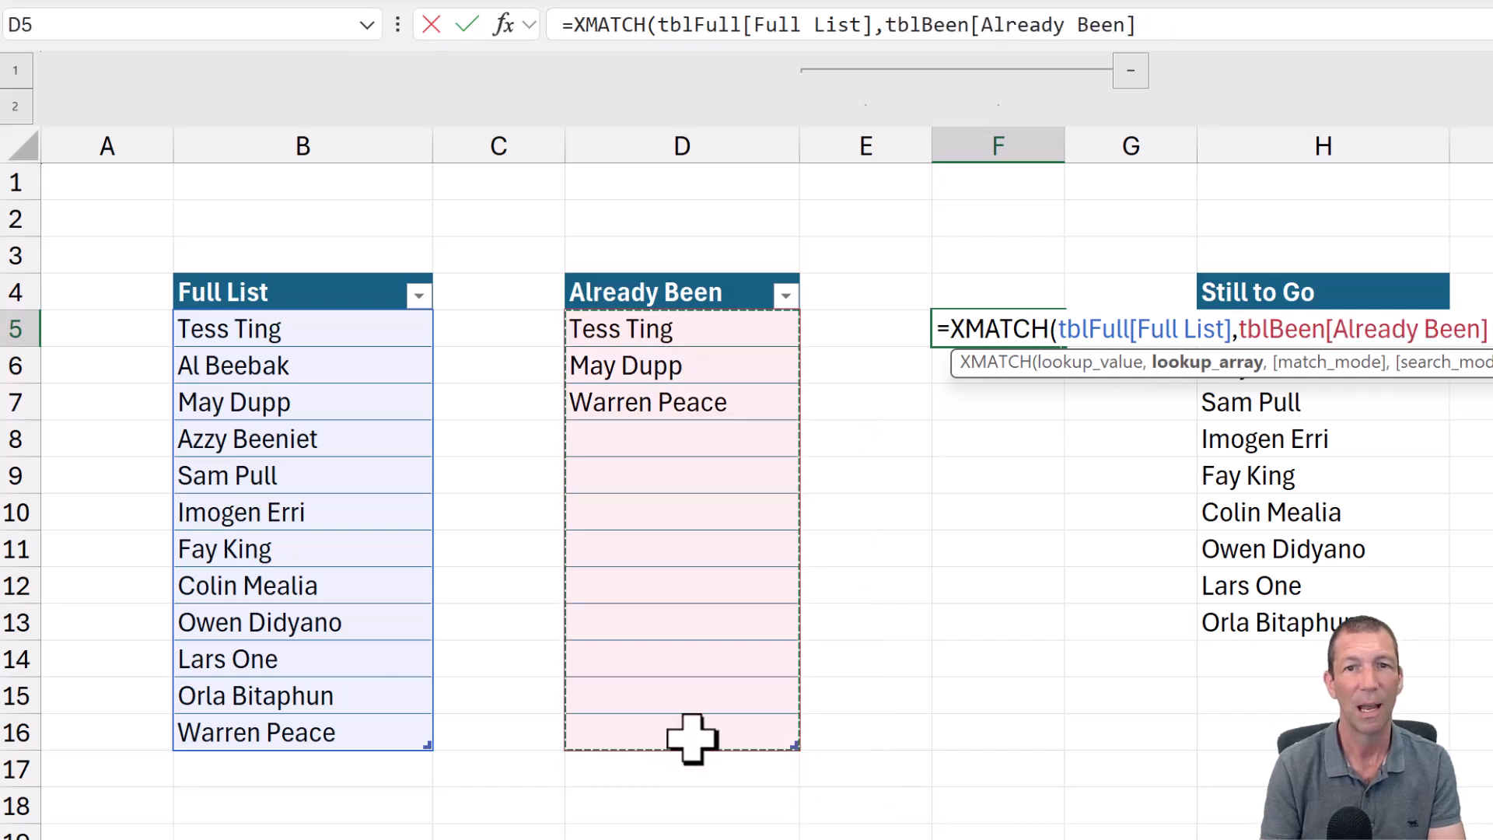
pyautogui.press('Return')
pyautogui.press('Up')
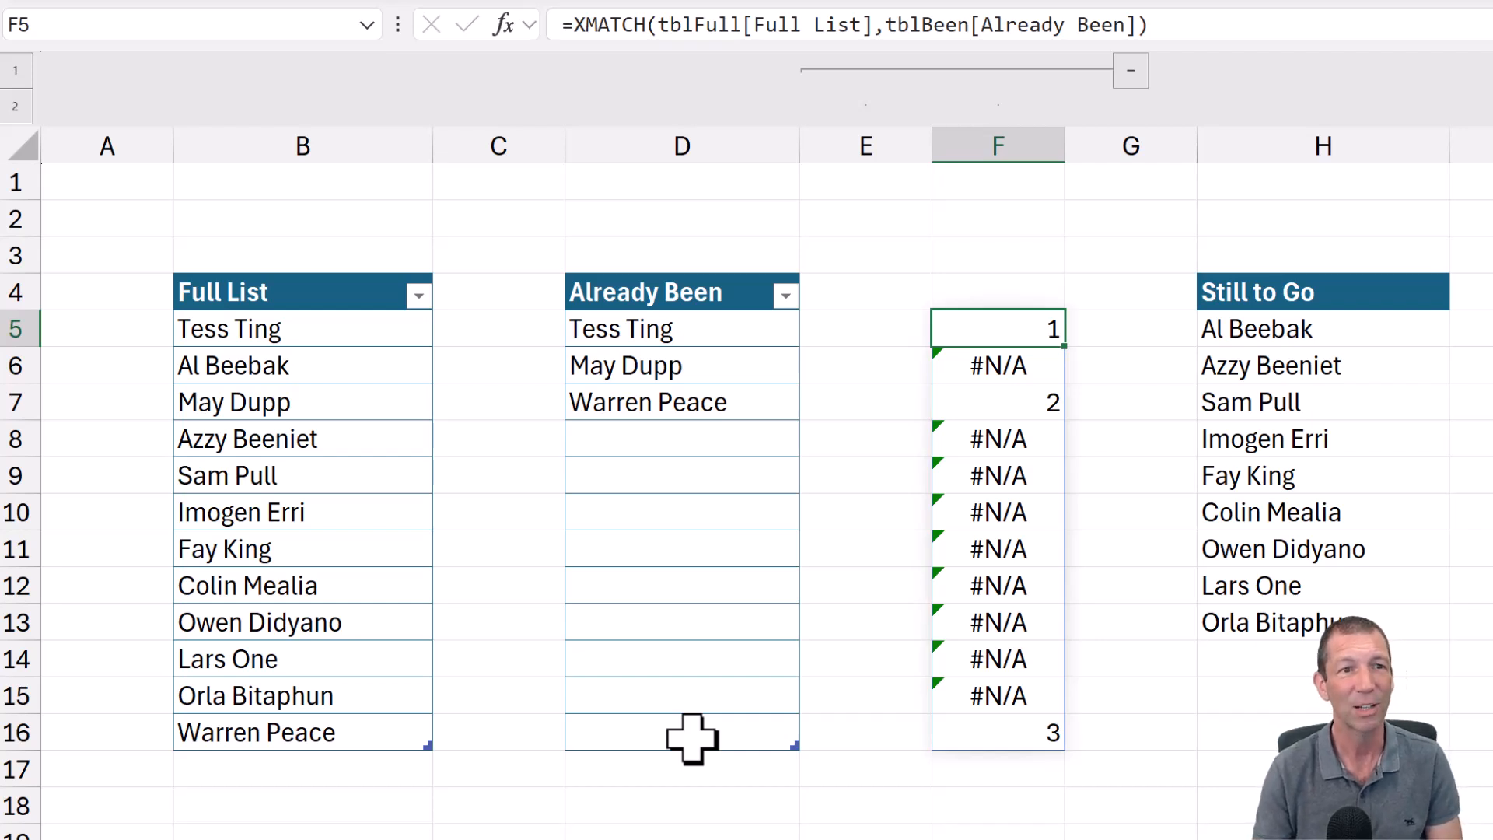
# Compare the matching names in Full List and Already Been with the XMATCH results spilled in F5:F16
pyautogui.click(333, 338)
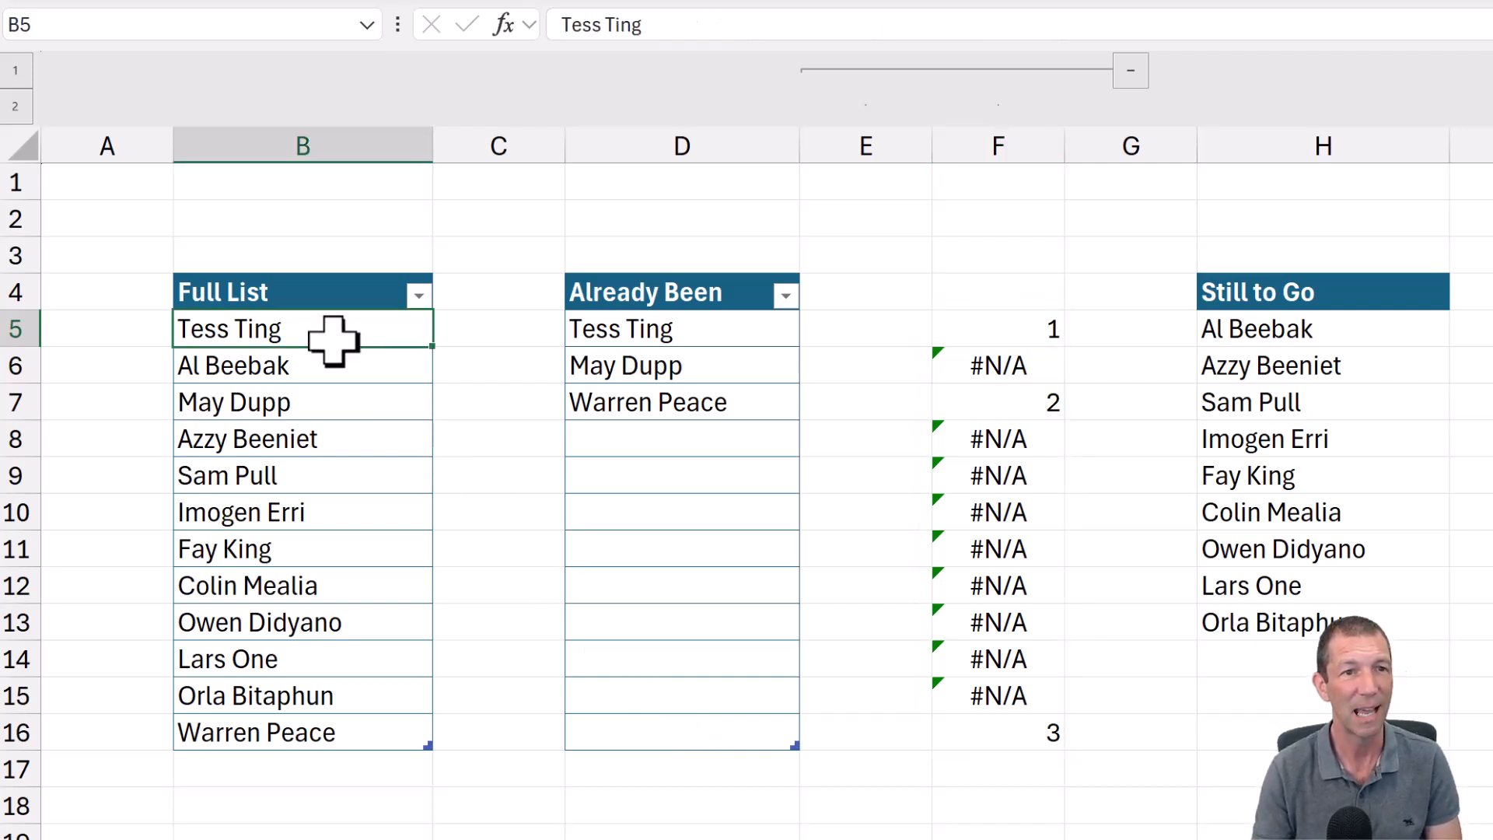
pyautogui.click(634, 331)
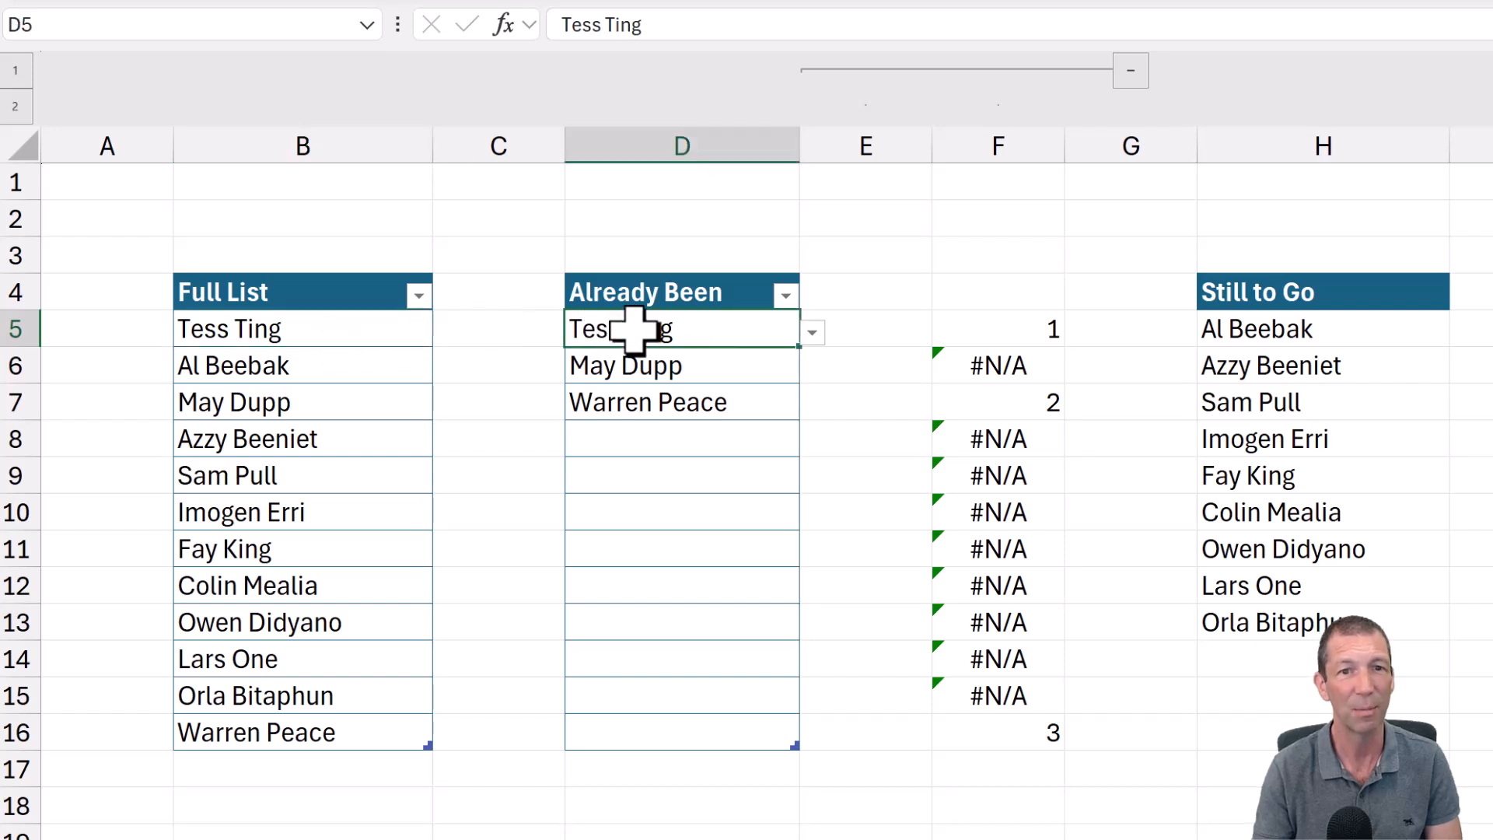
pyautogui.click(354, 398)
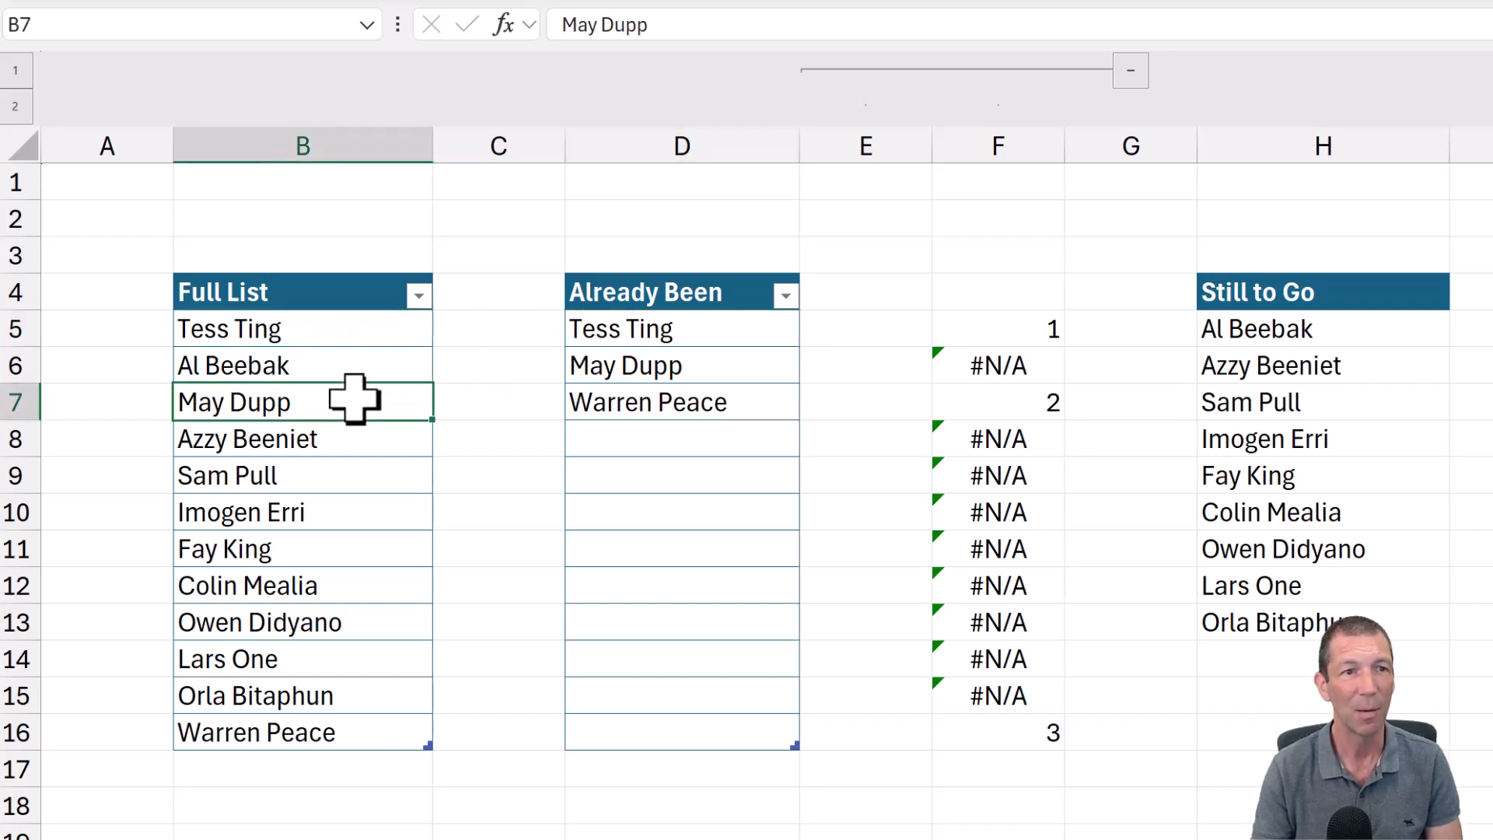
pyautogui.click(716, 366)
pyautogui.click(979, 398)
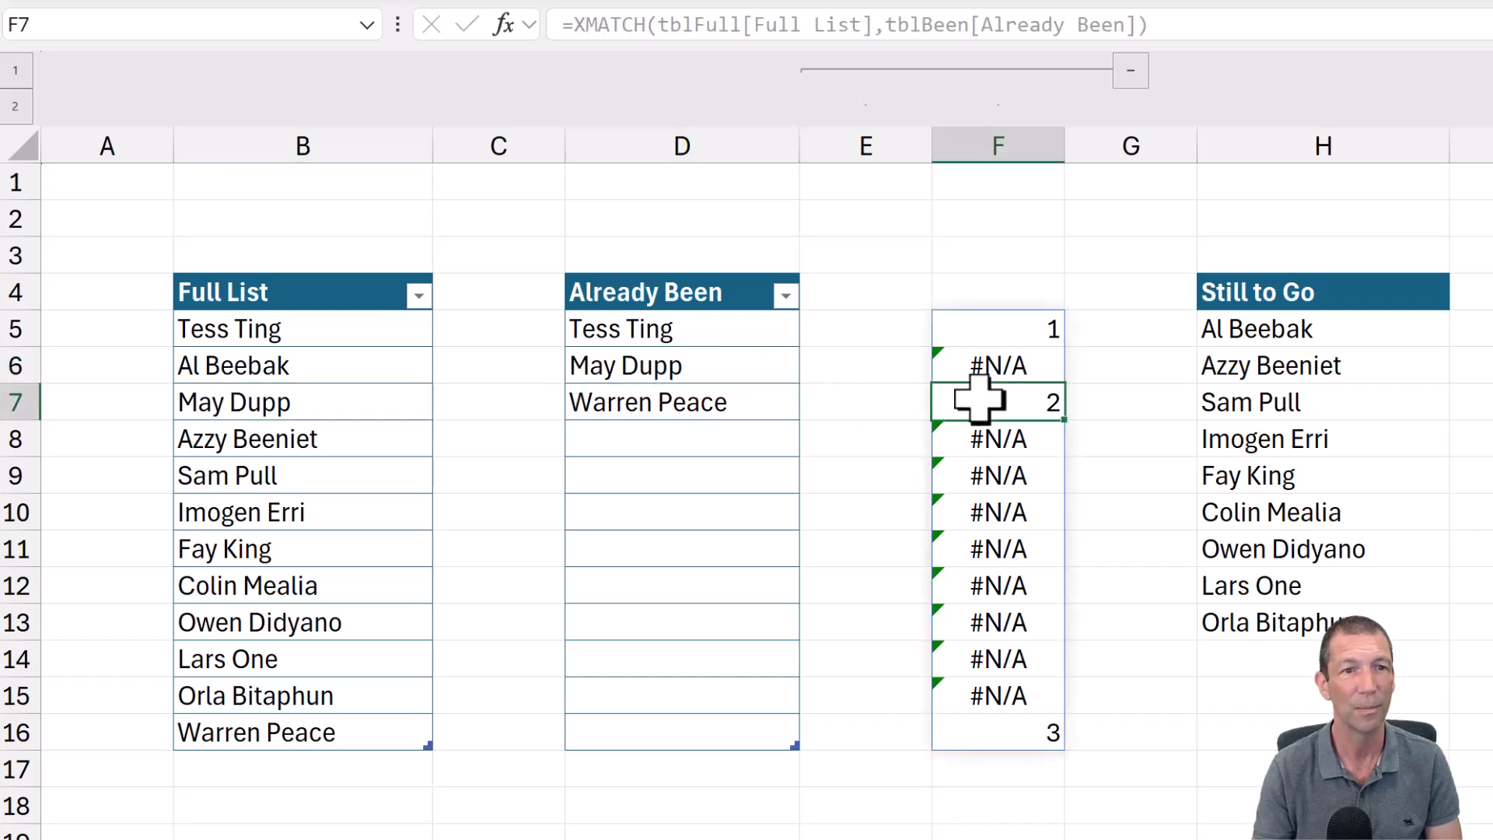
pyautogui.click(307, 728)
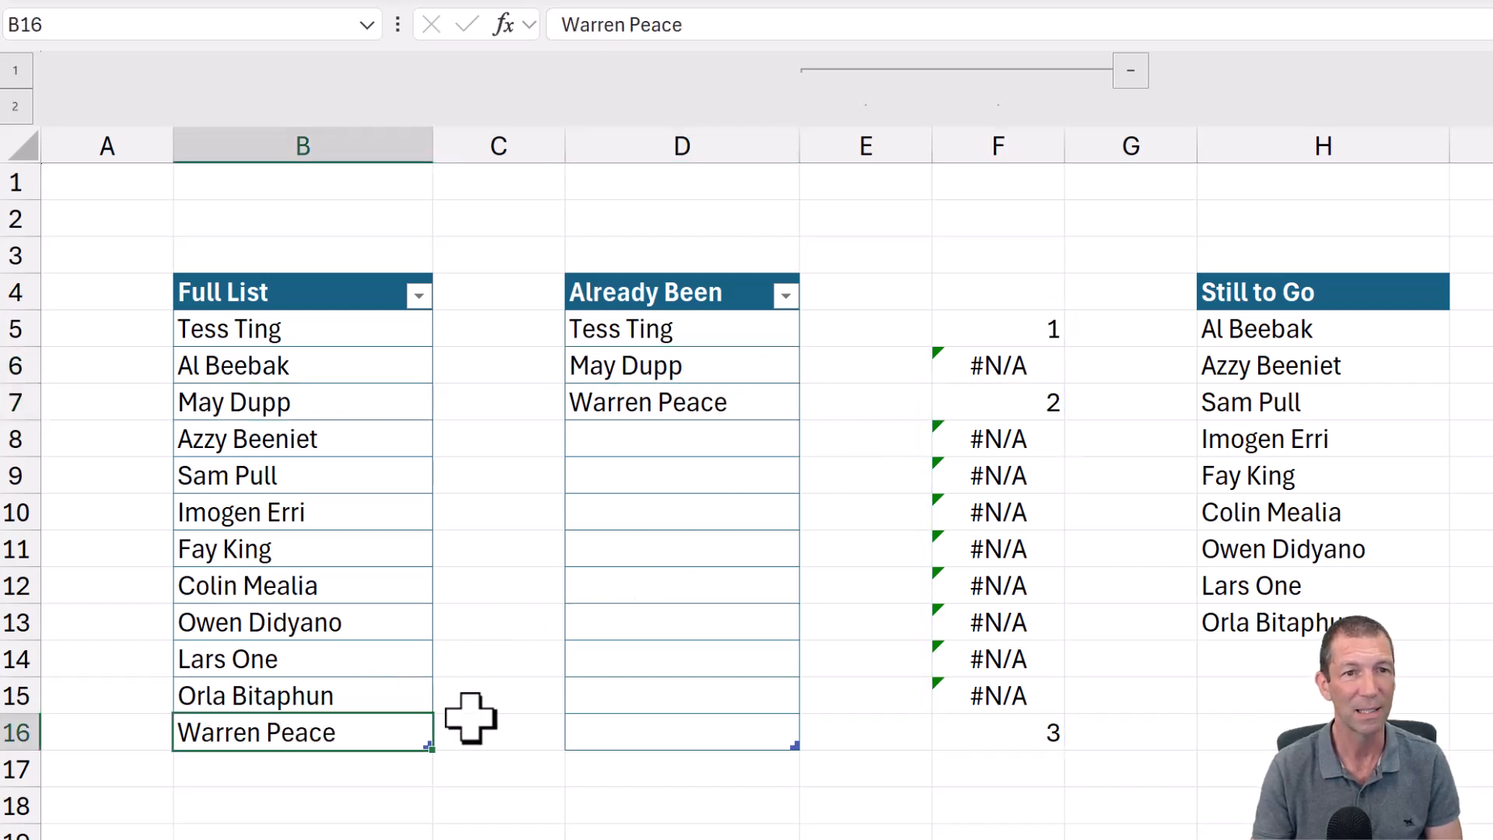
pyautogui.click(1035, 732)
pyautogui.click(759, 395)
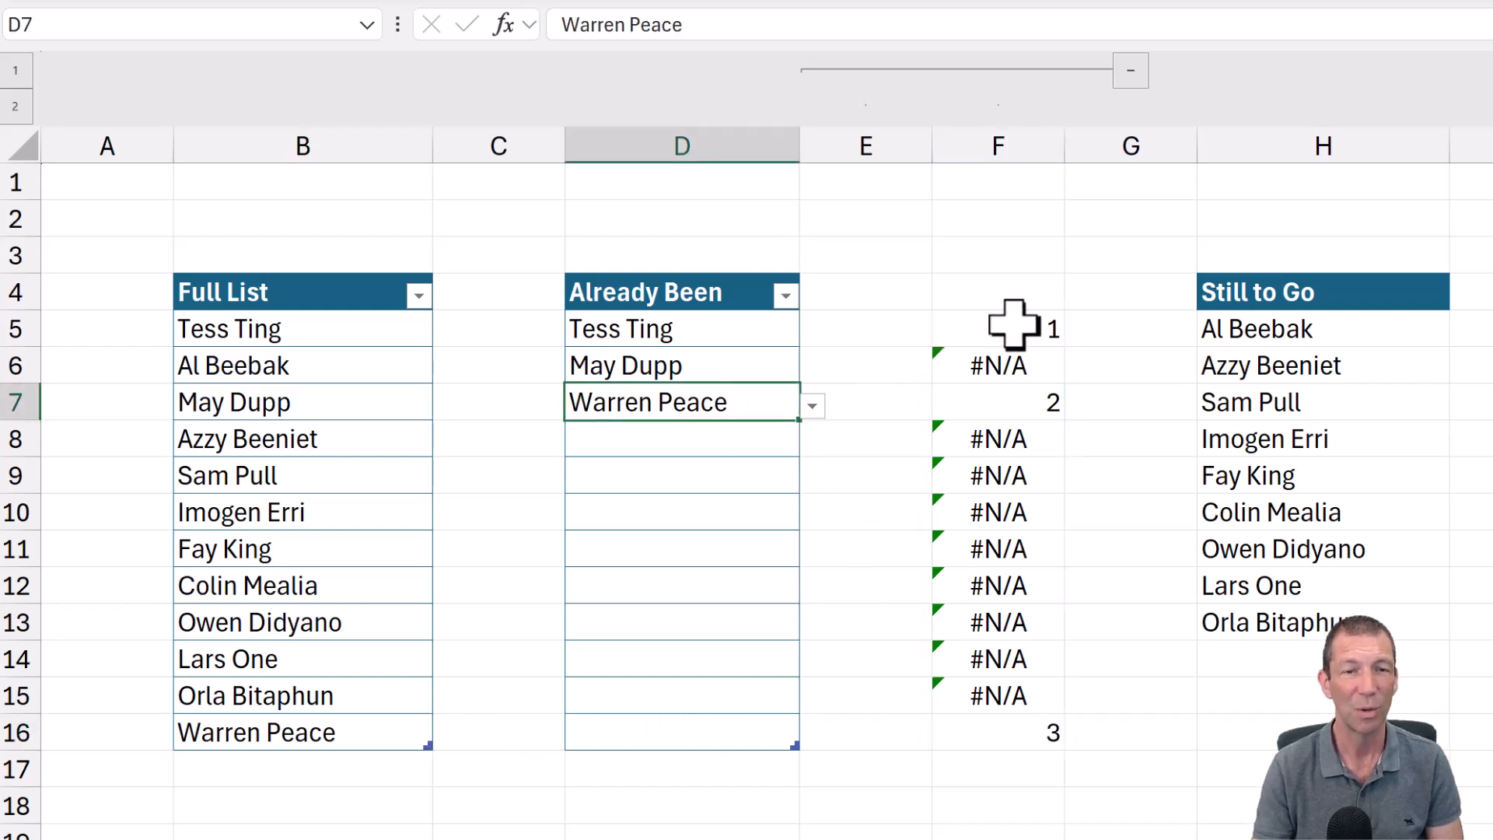
pyautogui.click(1009, 326)
pyautogui.moveTo(1002, 464); pyautogui.dragTo(982, 733)
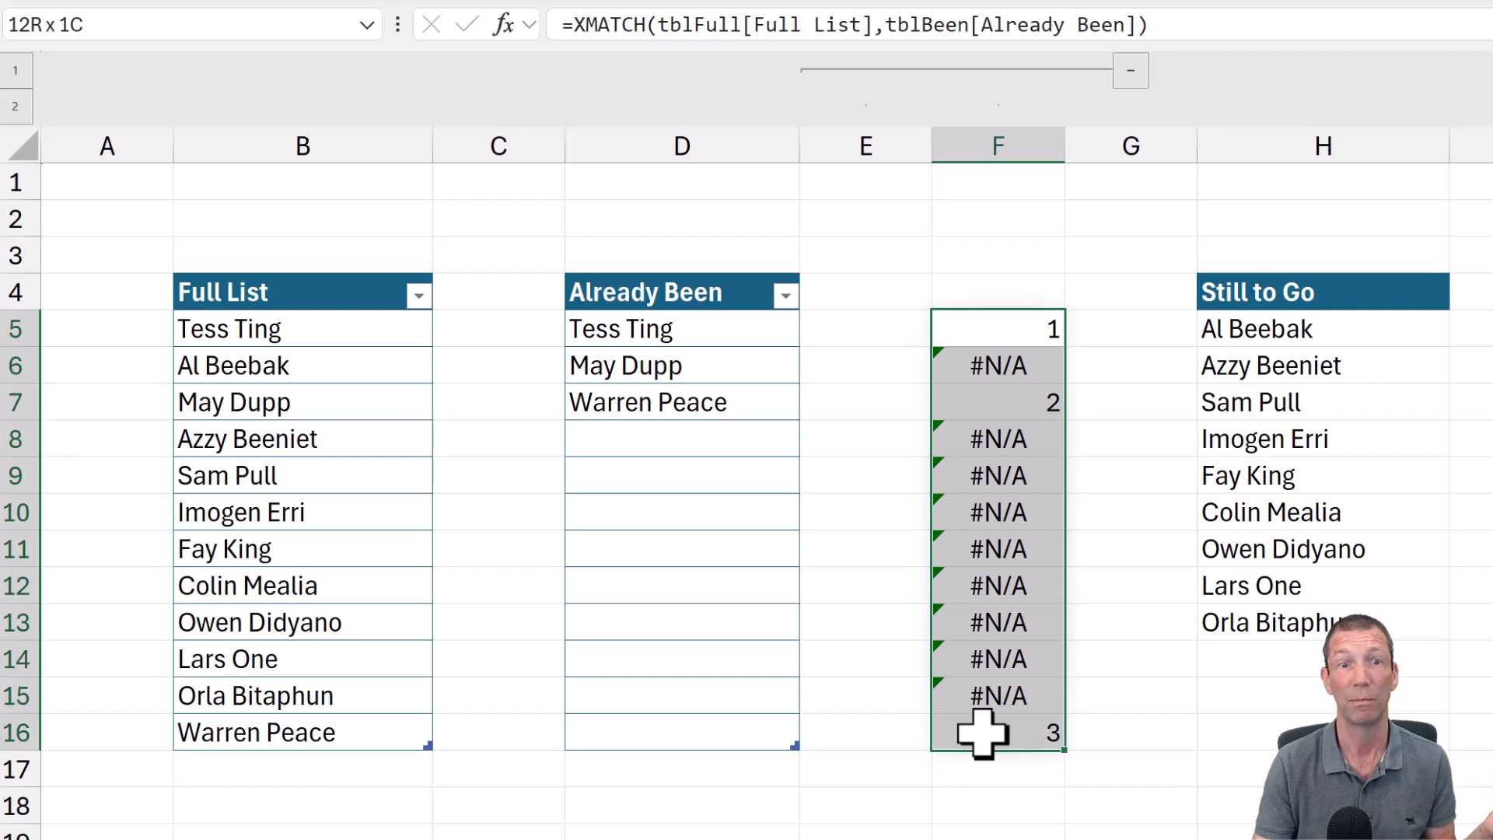
pyautogui.click(994, 327)
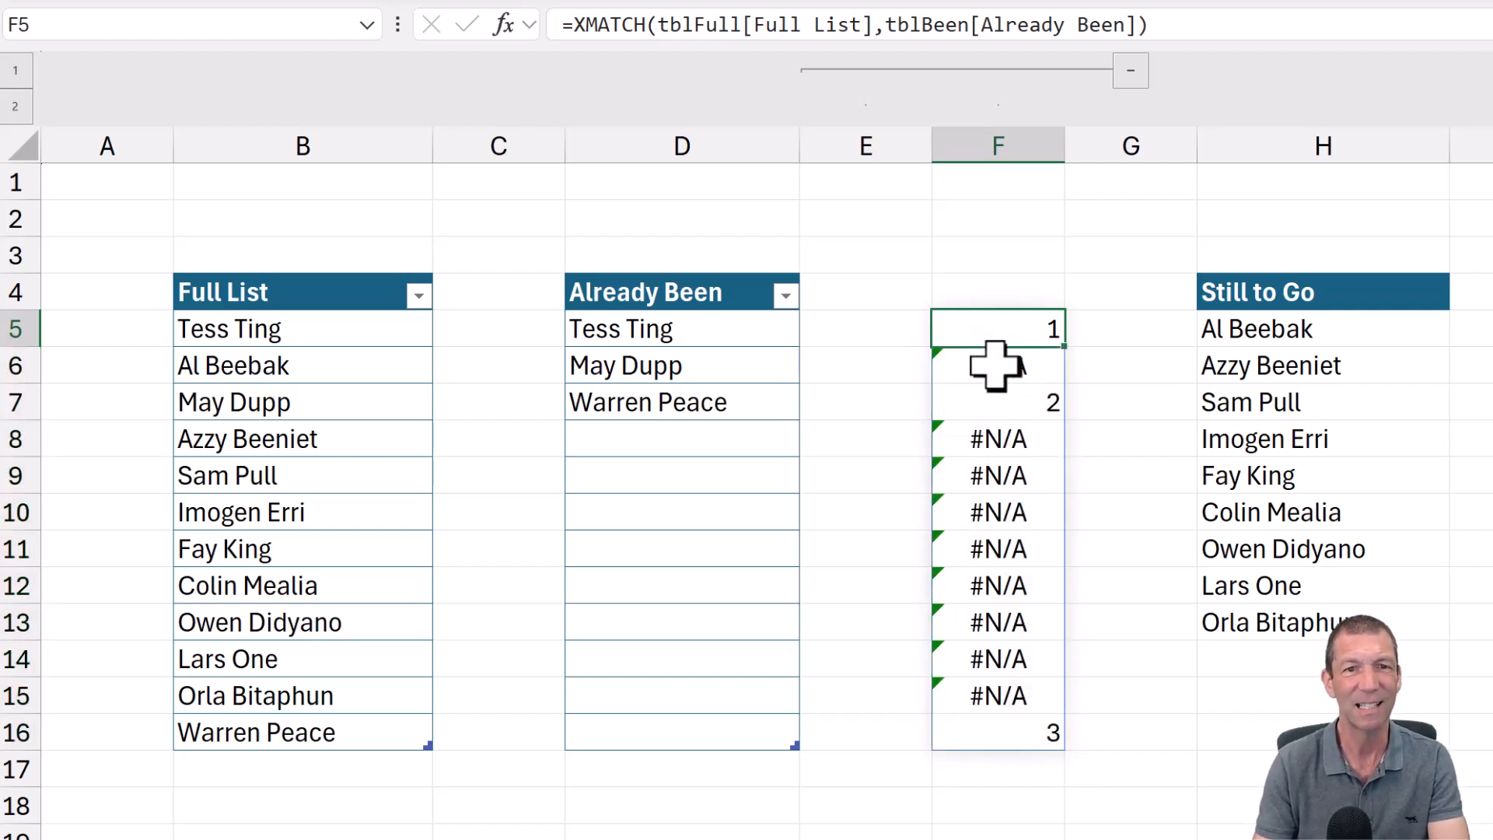
# Wrap the XMATCH formula in F5 in ISNUMBER so each Full List entry returns TRUE or FALSE
pyautogui.doubleClick(995, 318)
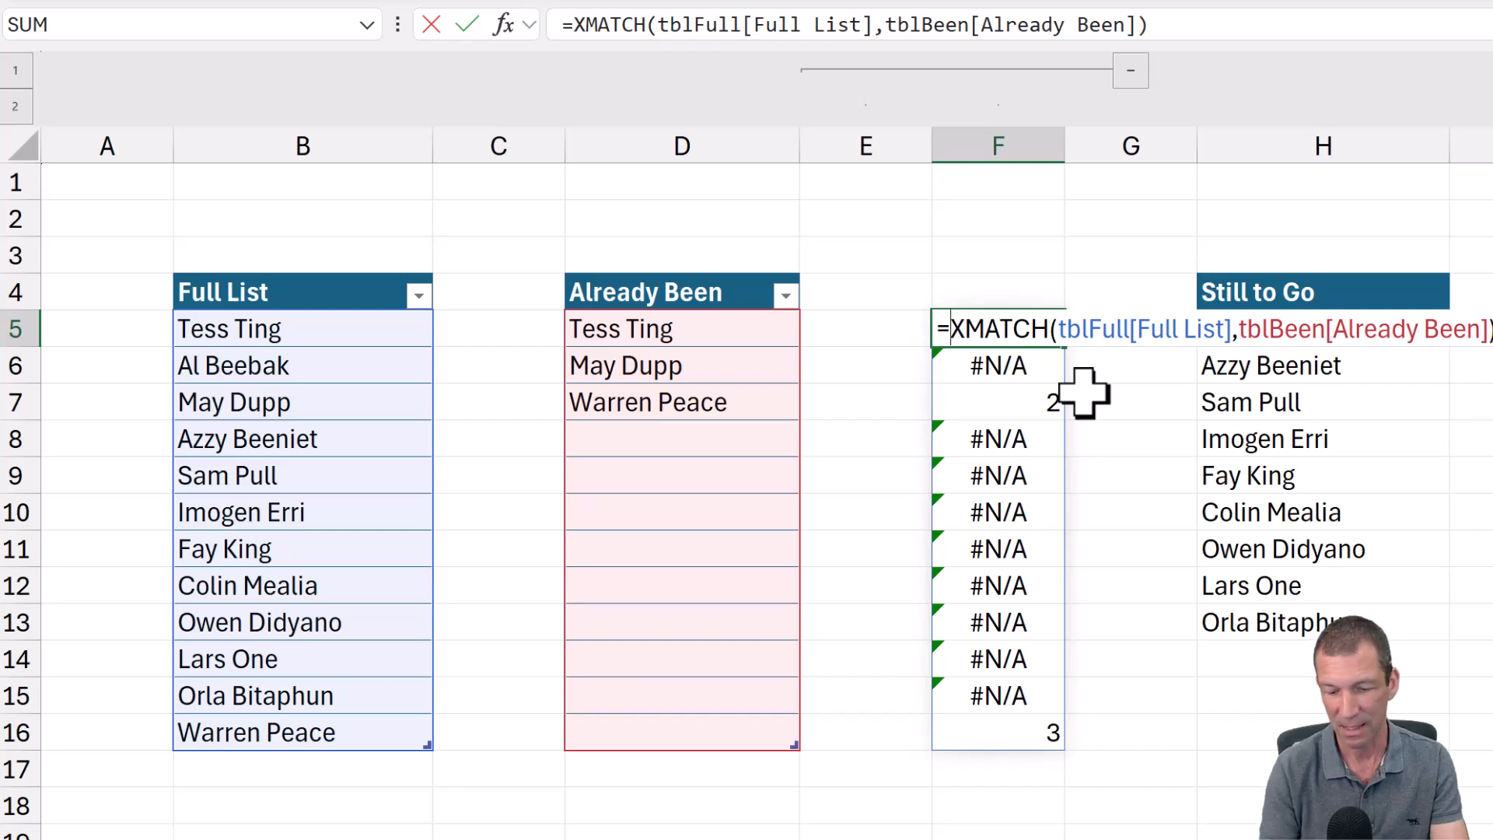
pyautogui.write('ISN')
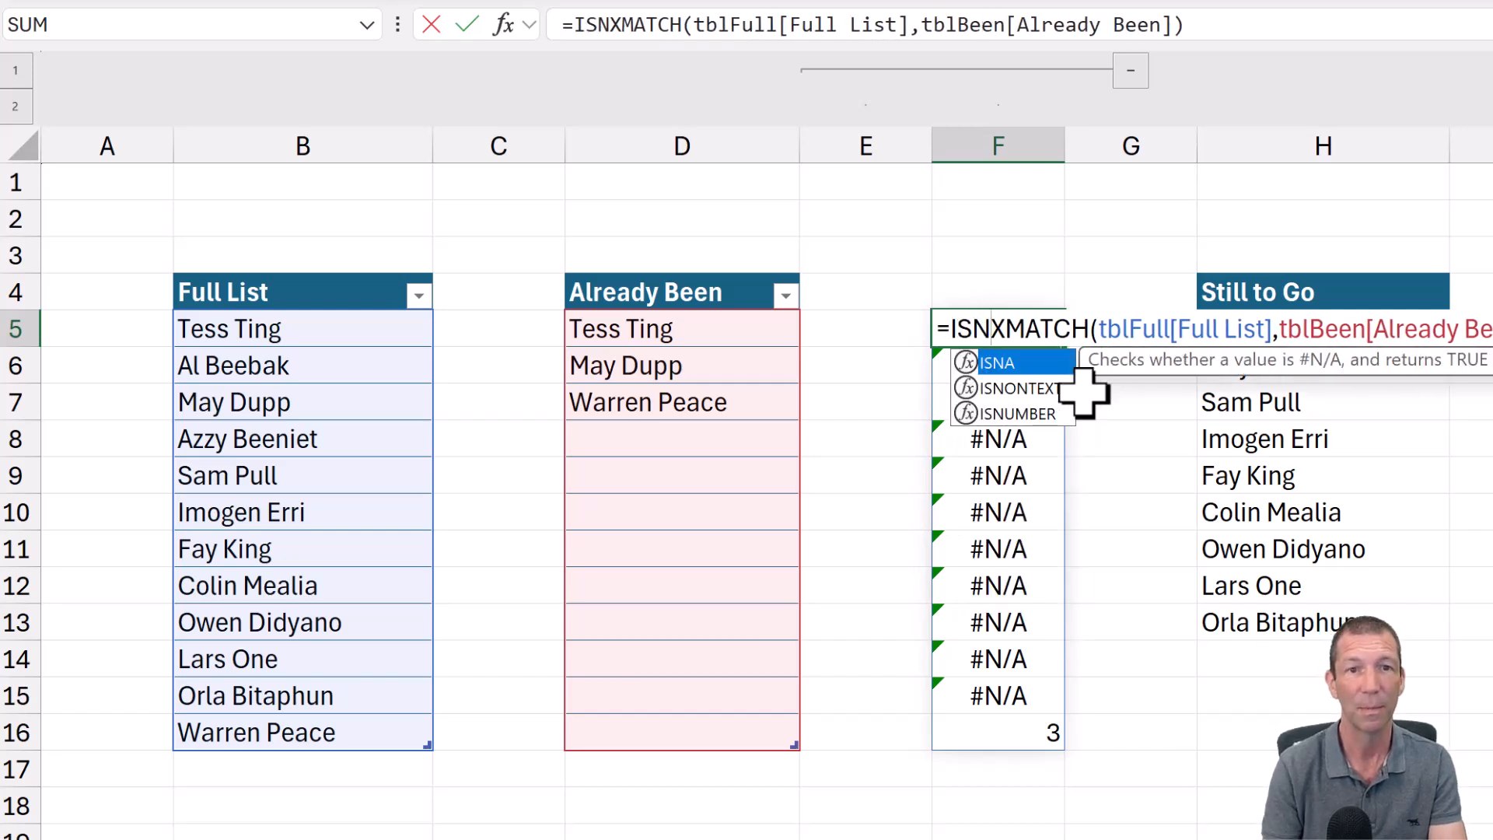
pyautogui.press('Down')
pyautogui.press('Down')
pyautogui.press('Tab')
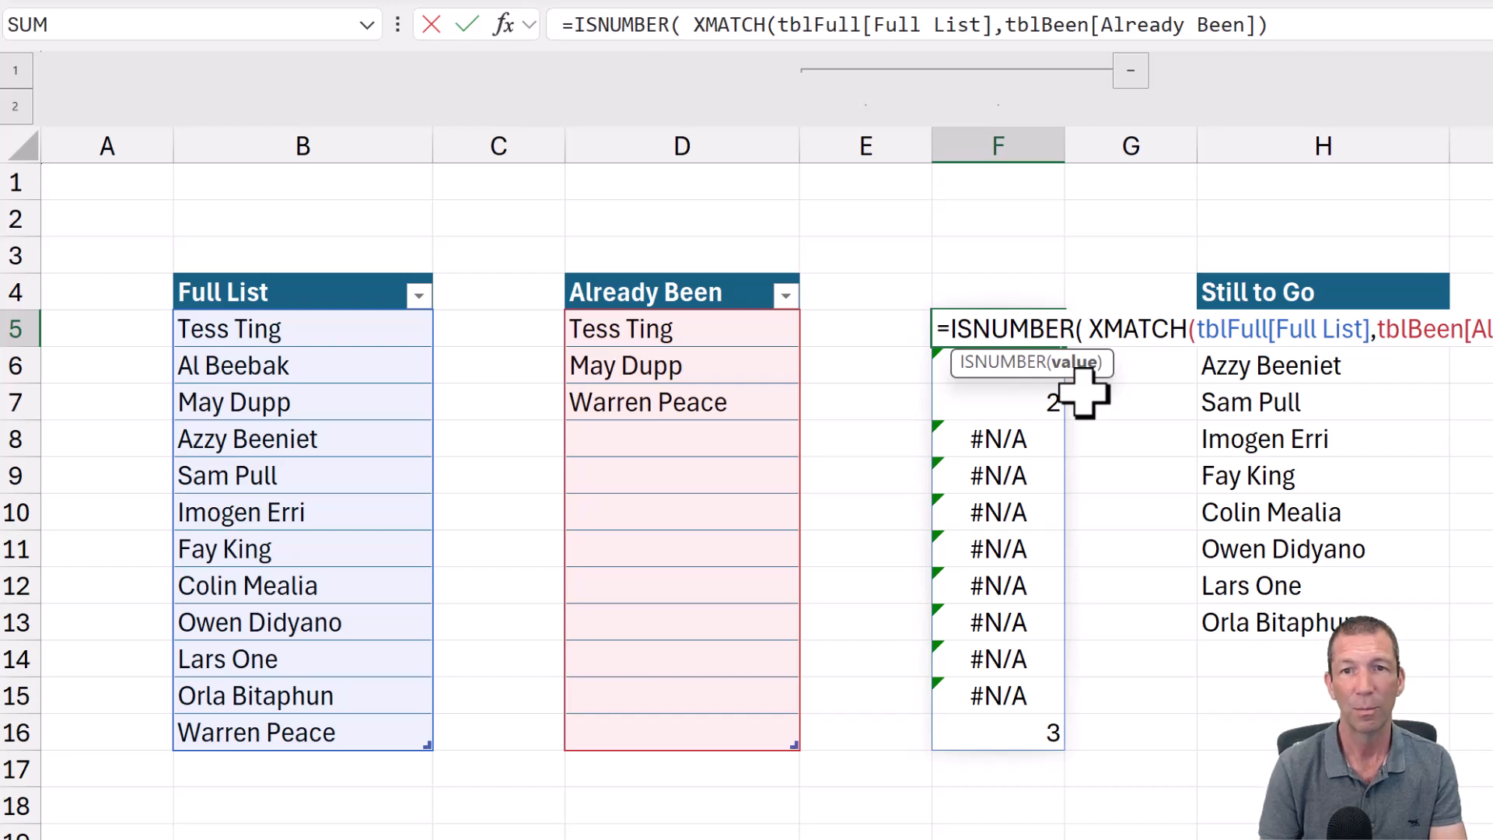
pyautogui.write(')')
pyautogui.press('Return')
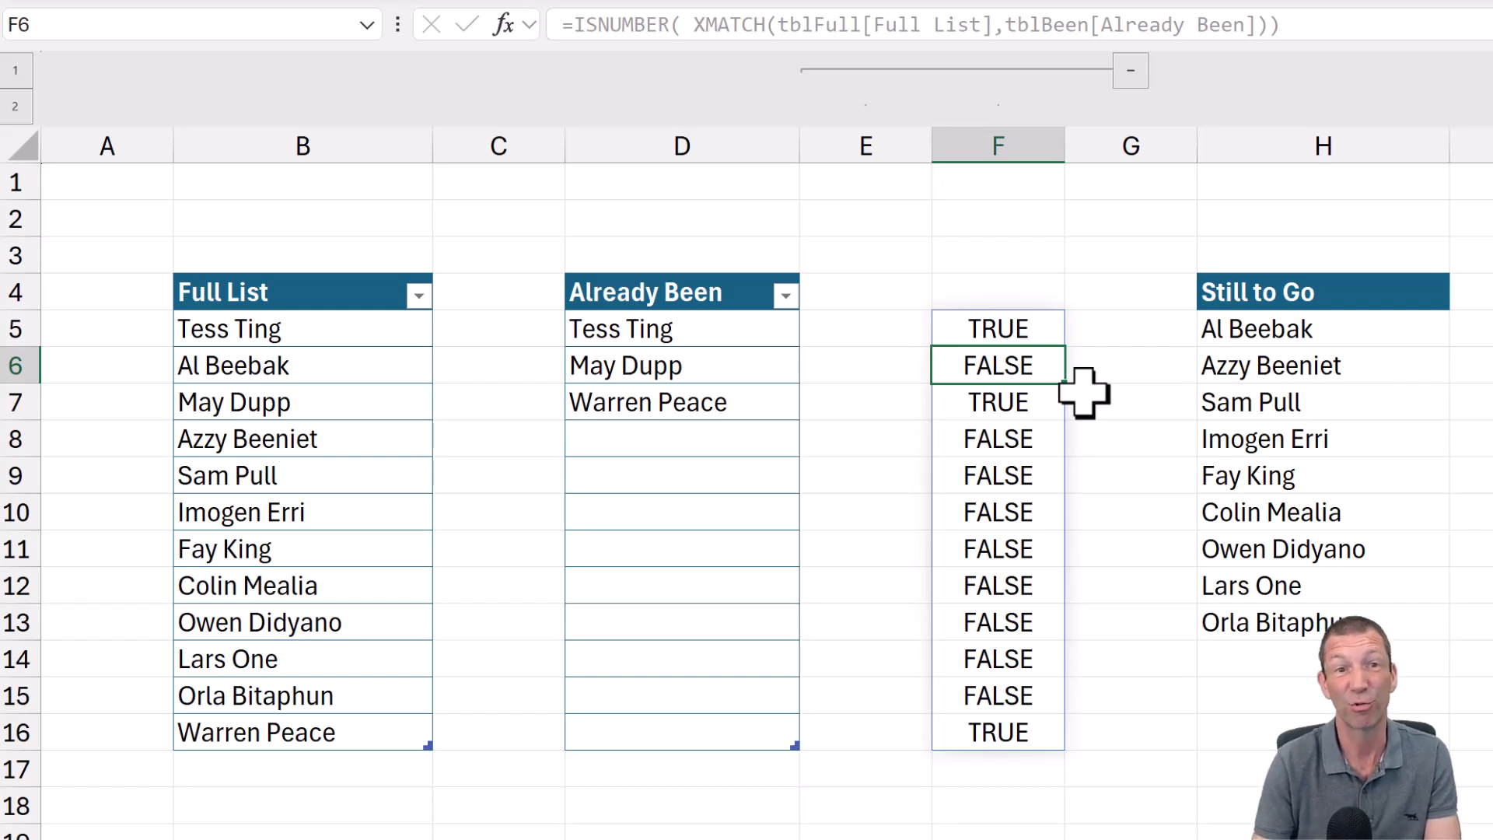
# Enter =FILTER(tblFull[Full List],F5#) in cell G5 to filter the full list by the spilled TRUE/FALSE results
pyautogui.click(1032, 328)
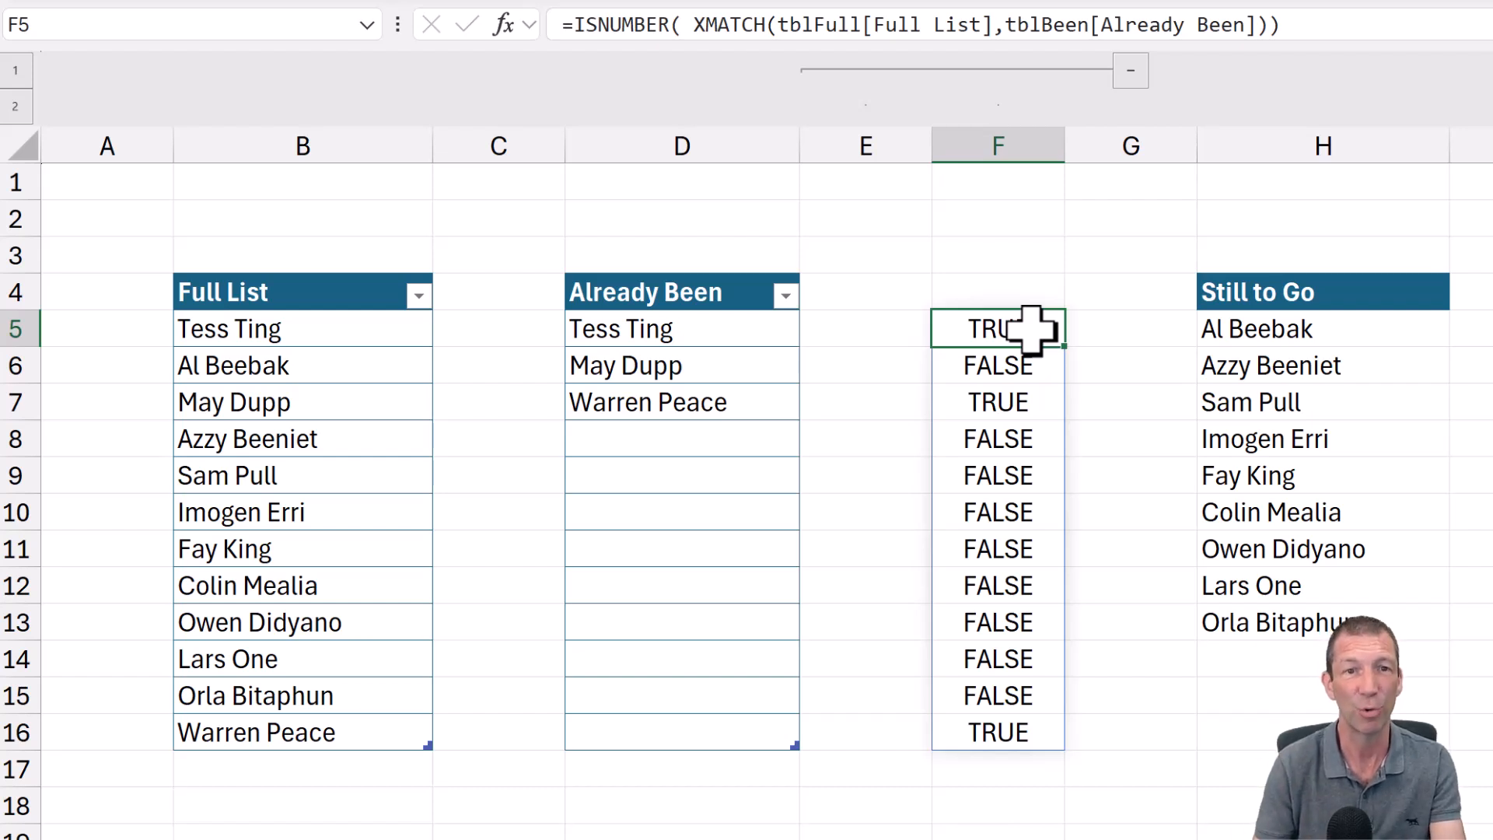
pyautogui.click(1103, 329)
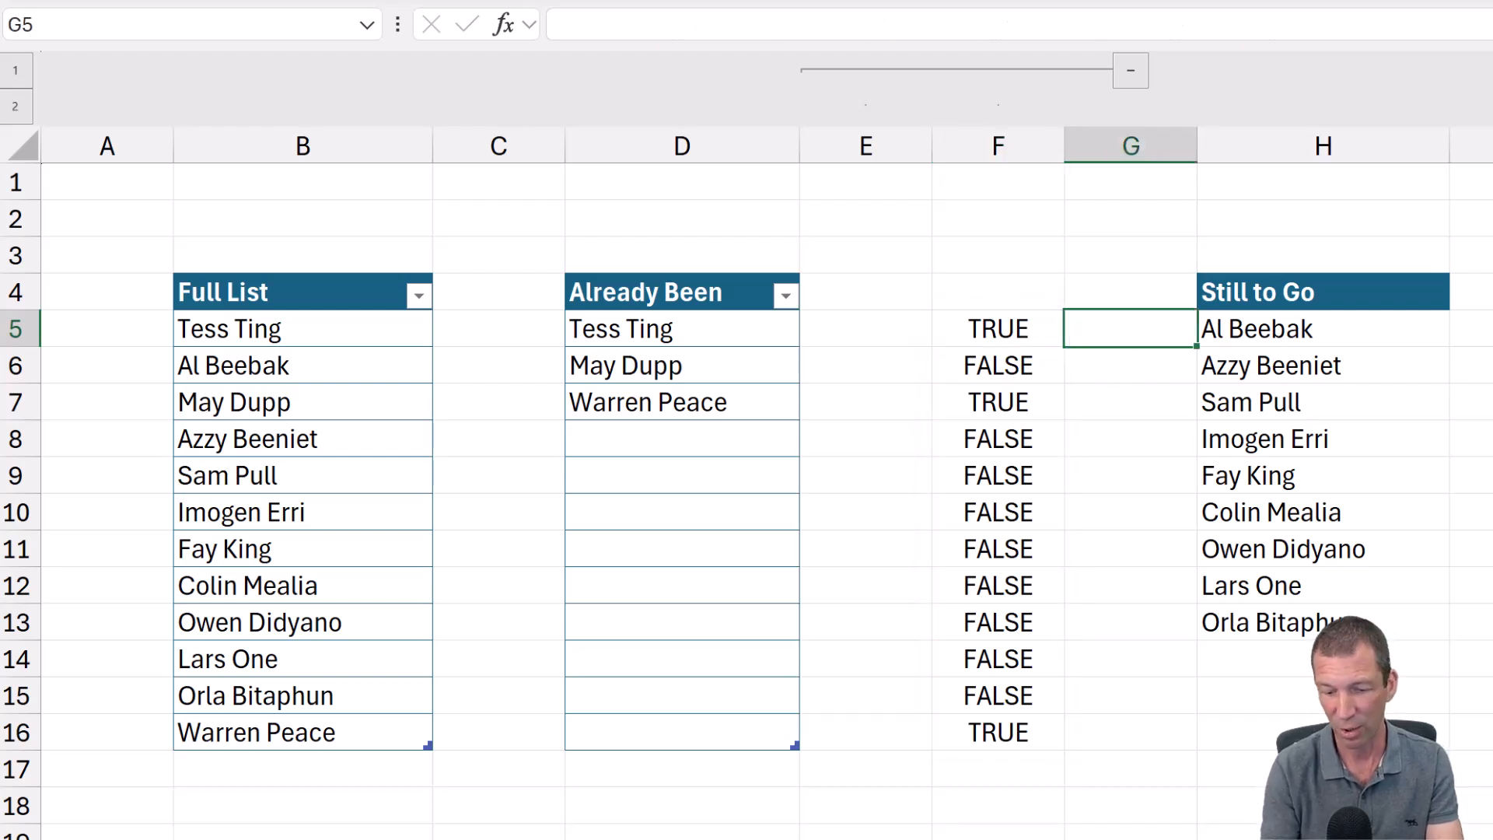
pyautogui.write('=filter')
pyautogui.press('Tab')
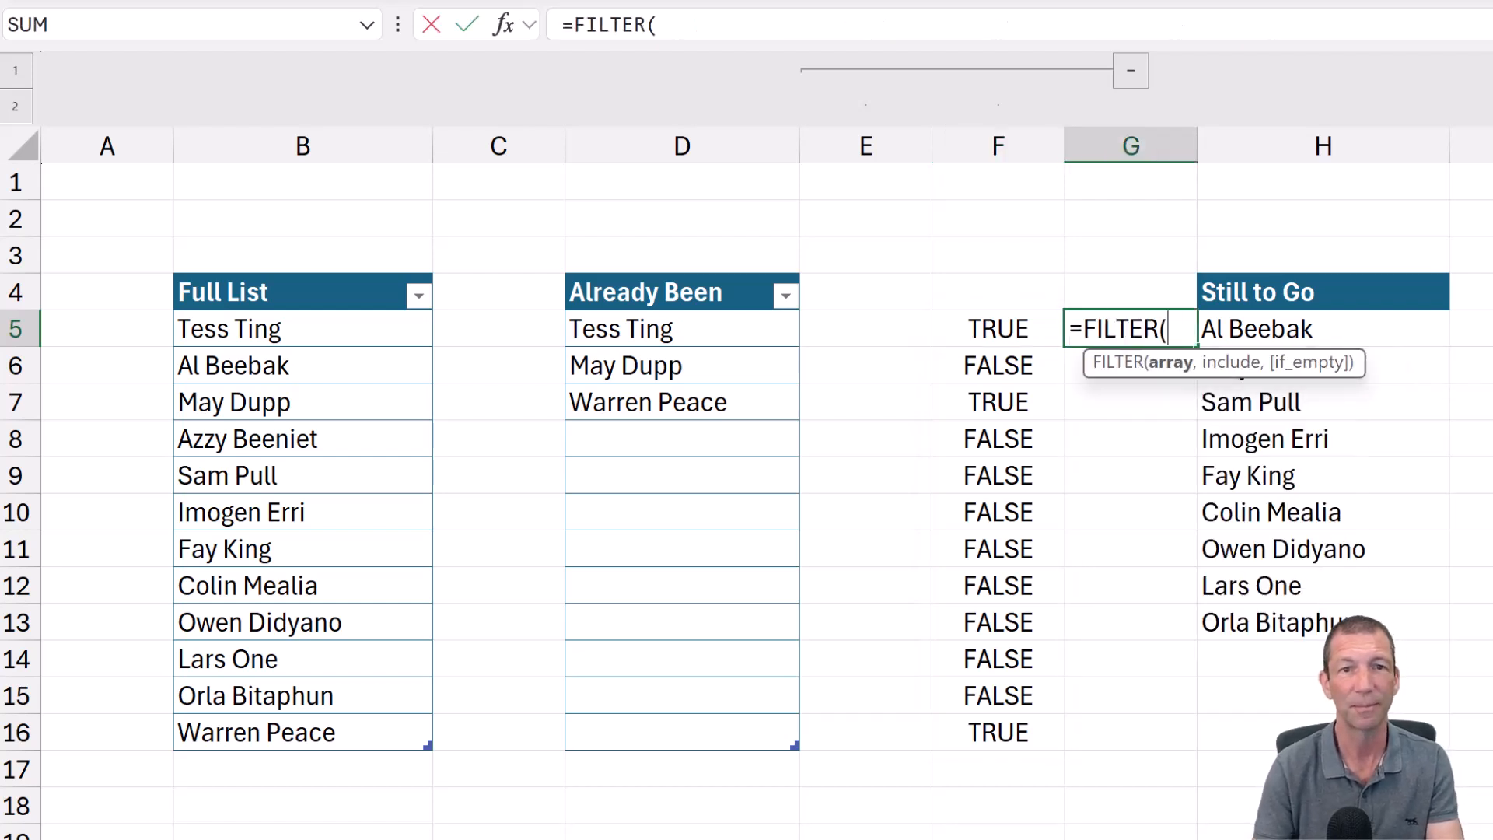
pyautogui.click(240, 272)
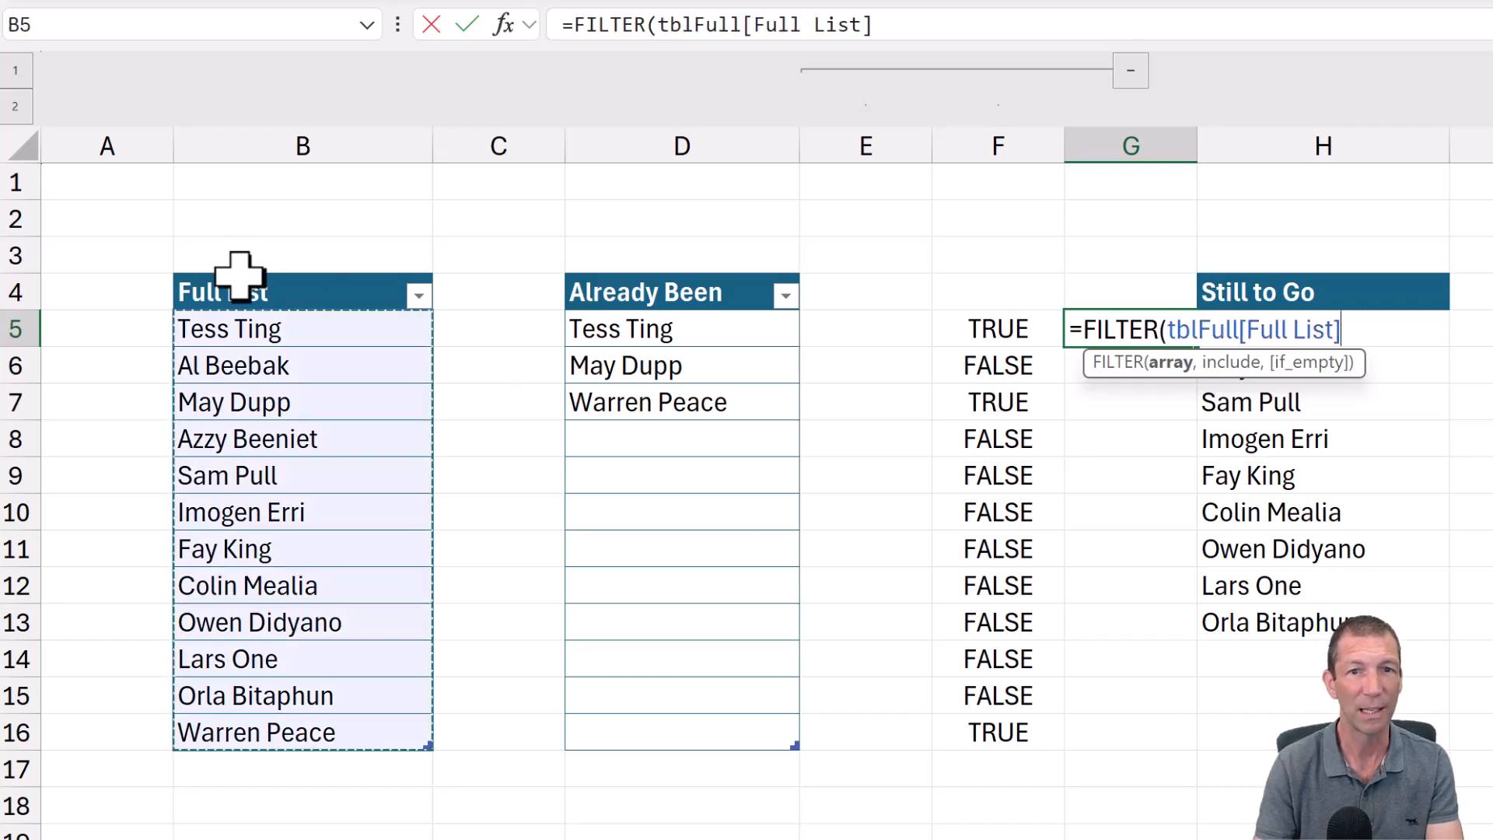
pyautogui.write(',')
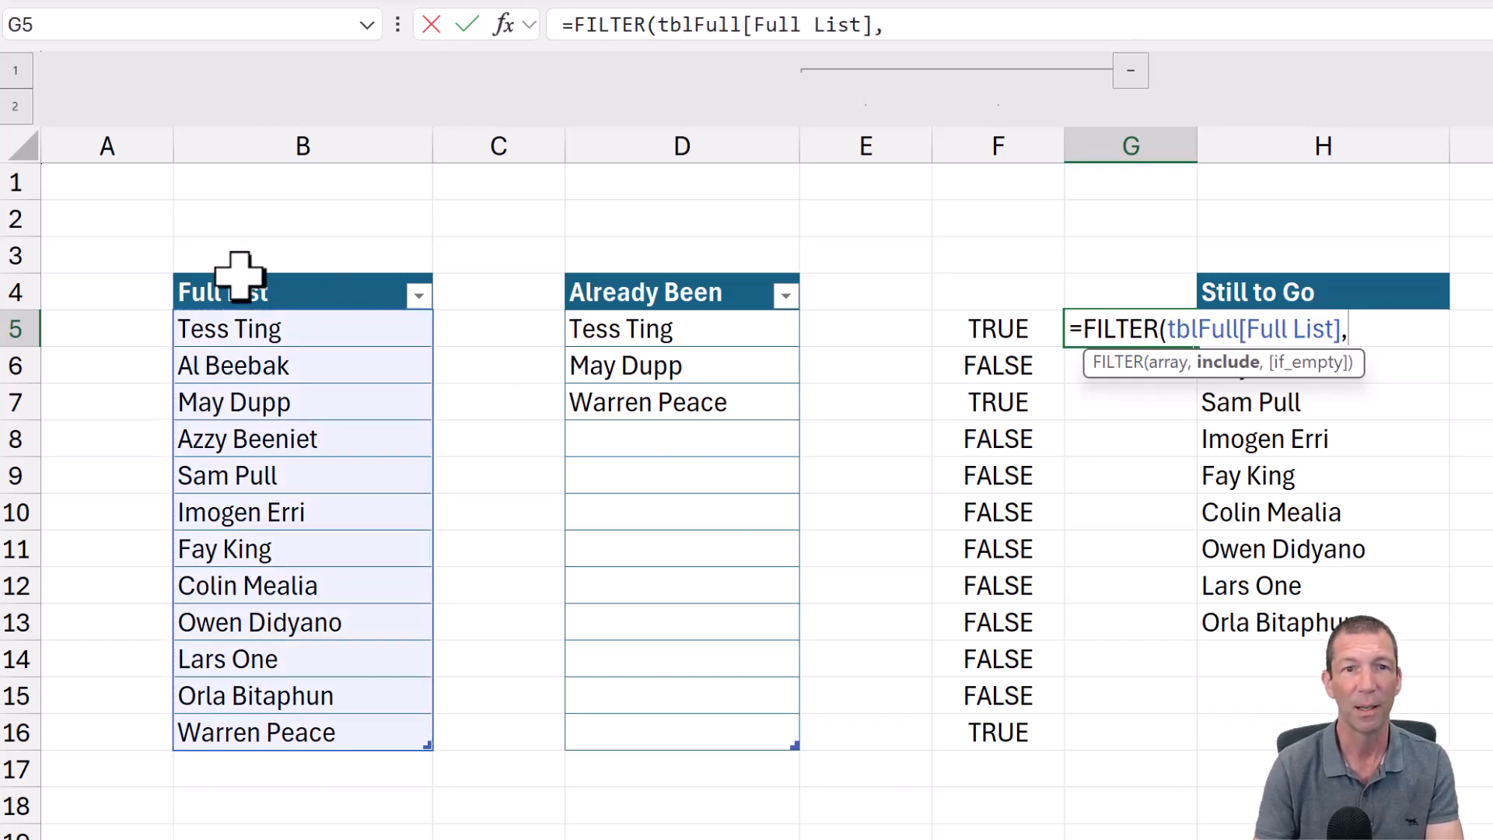
pyautogui.click(985, 325)
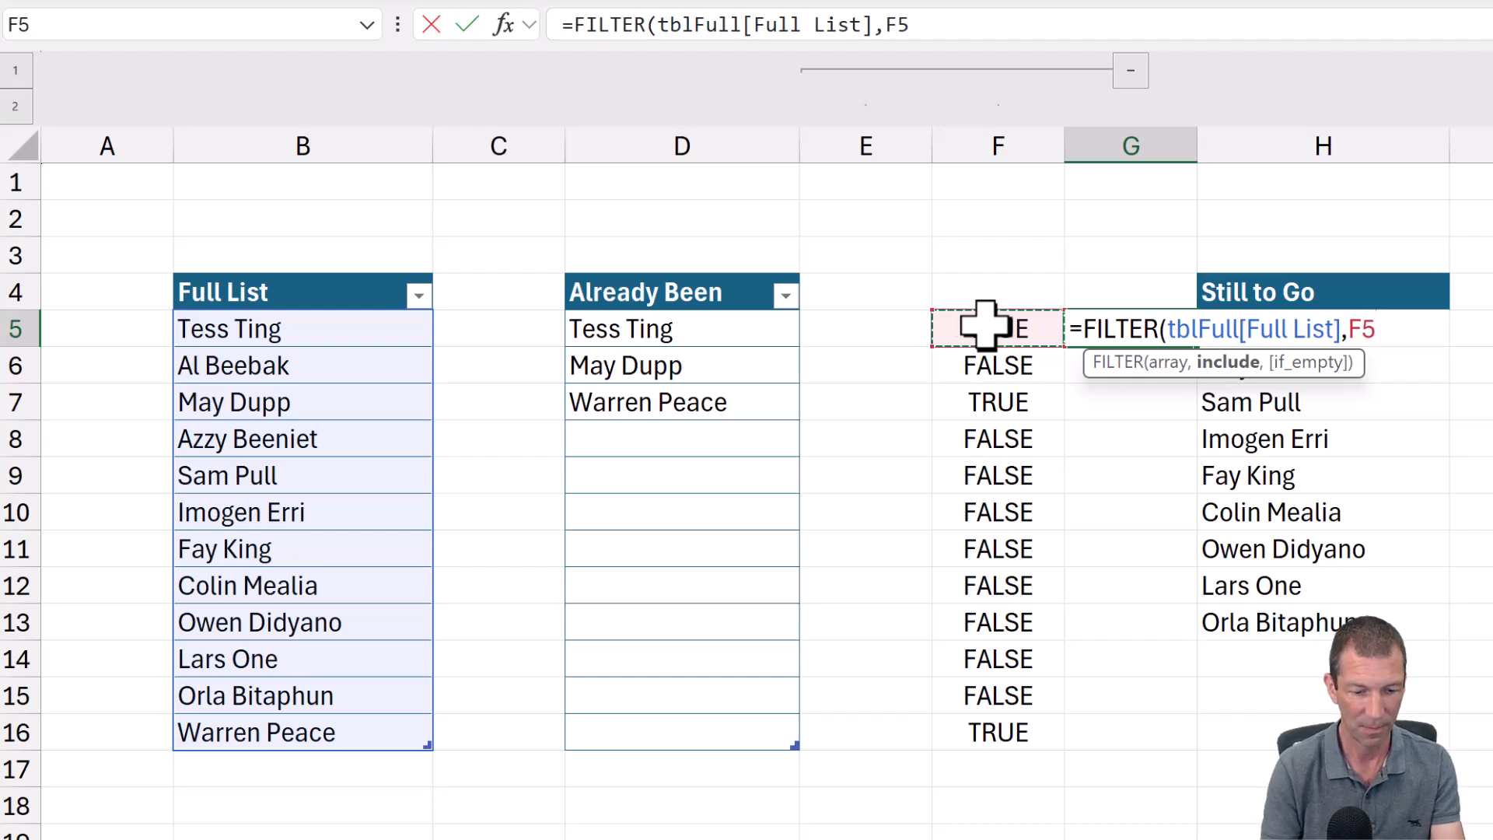
pyautogui.write('#)')
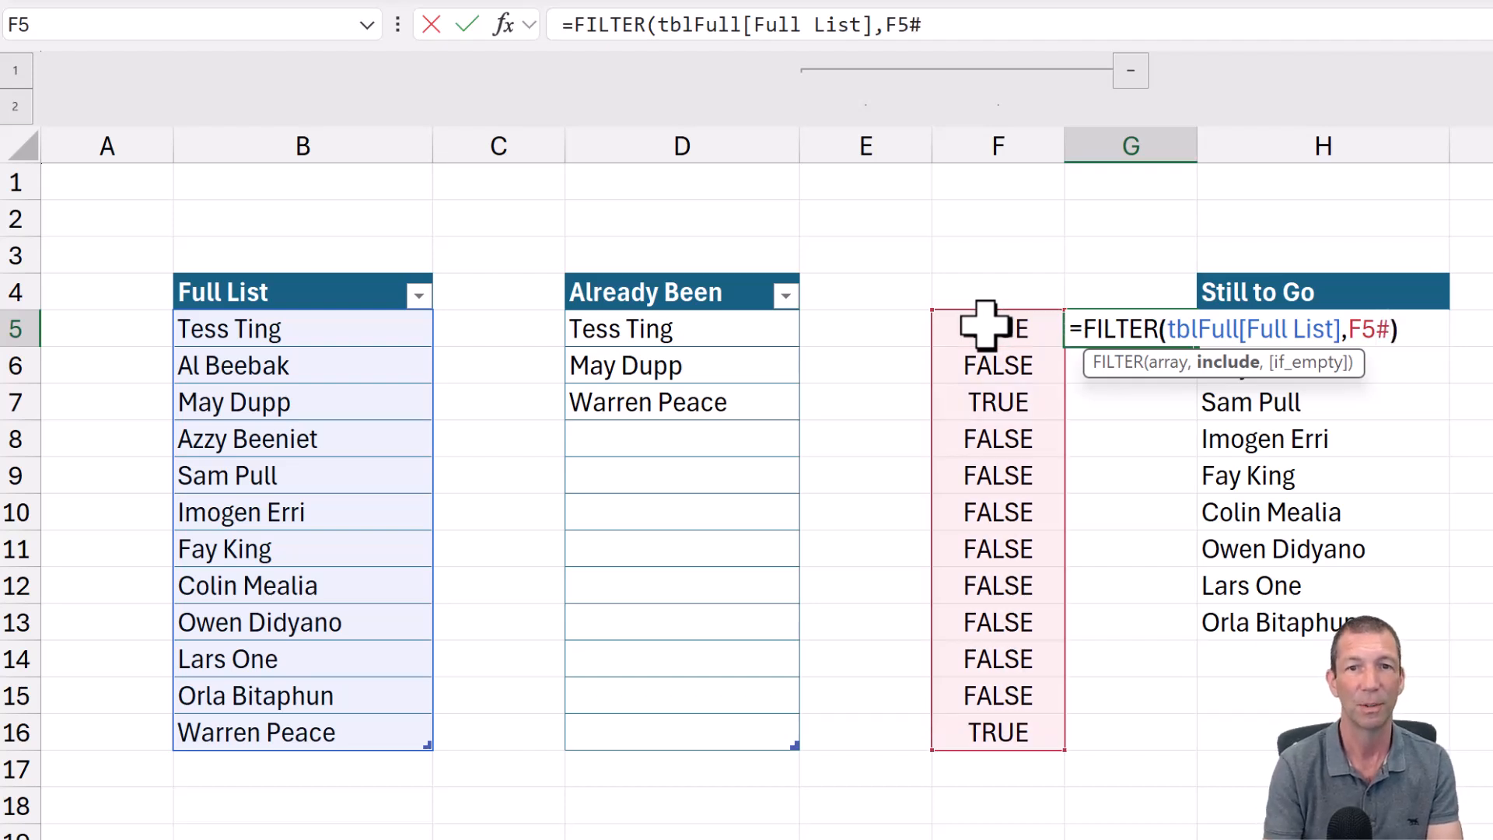
pyautogui.press('Return')
pyautogui.press('Up')
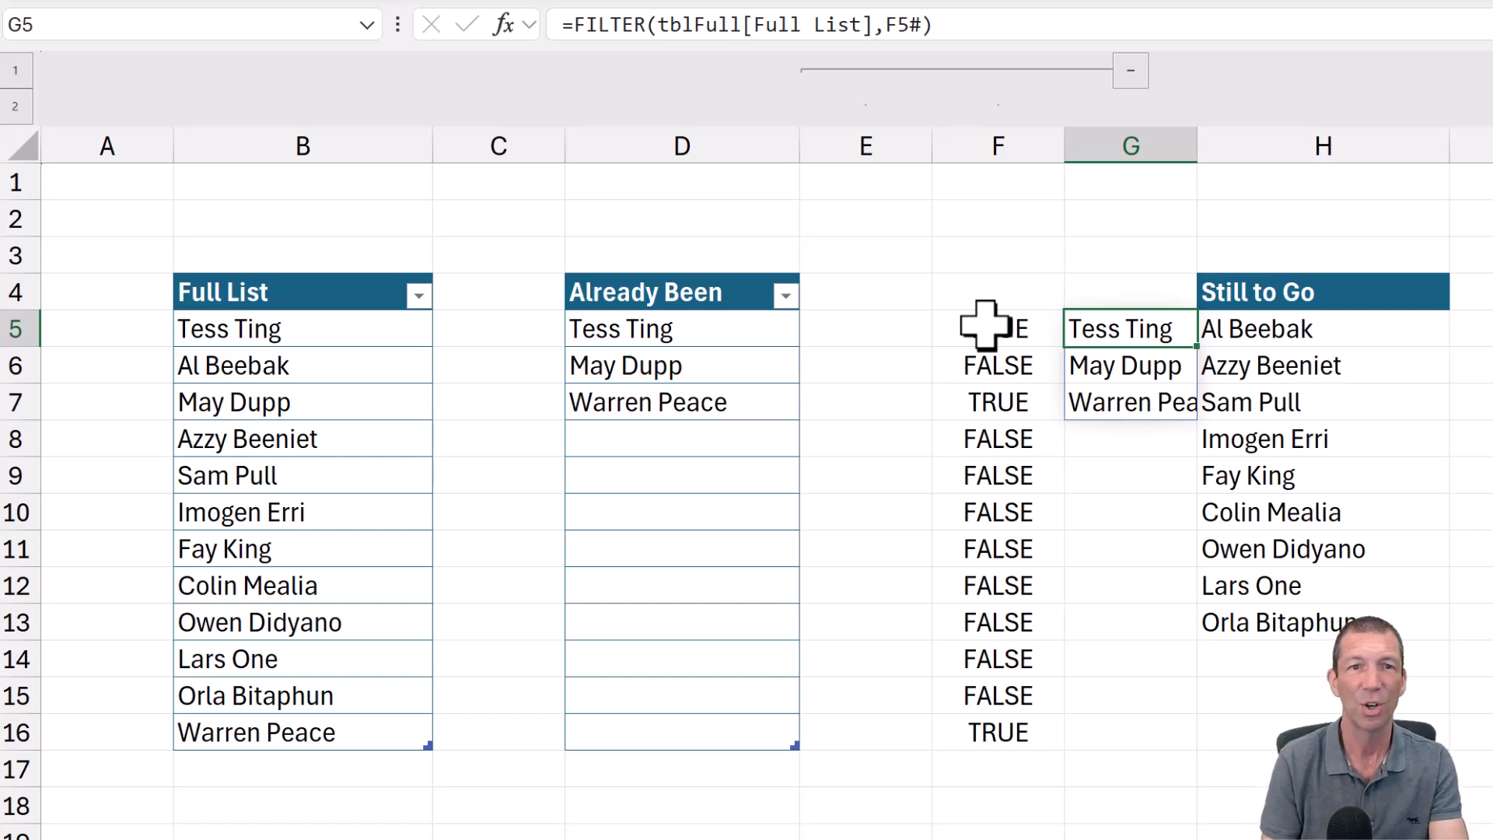
# Wrap the ISNUMBER formula in F5 in NOT to reverse its TRUE and FALSE results
pyautogui.click(985, 325)
pyautogui.doubleClick(985, 325)
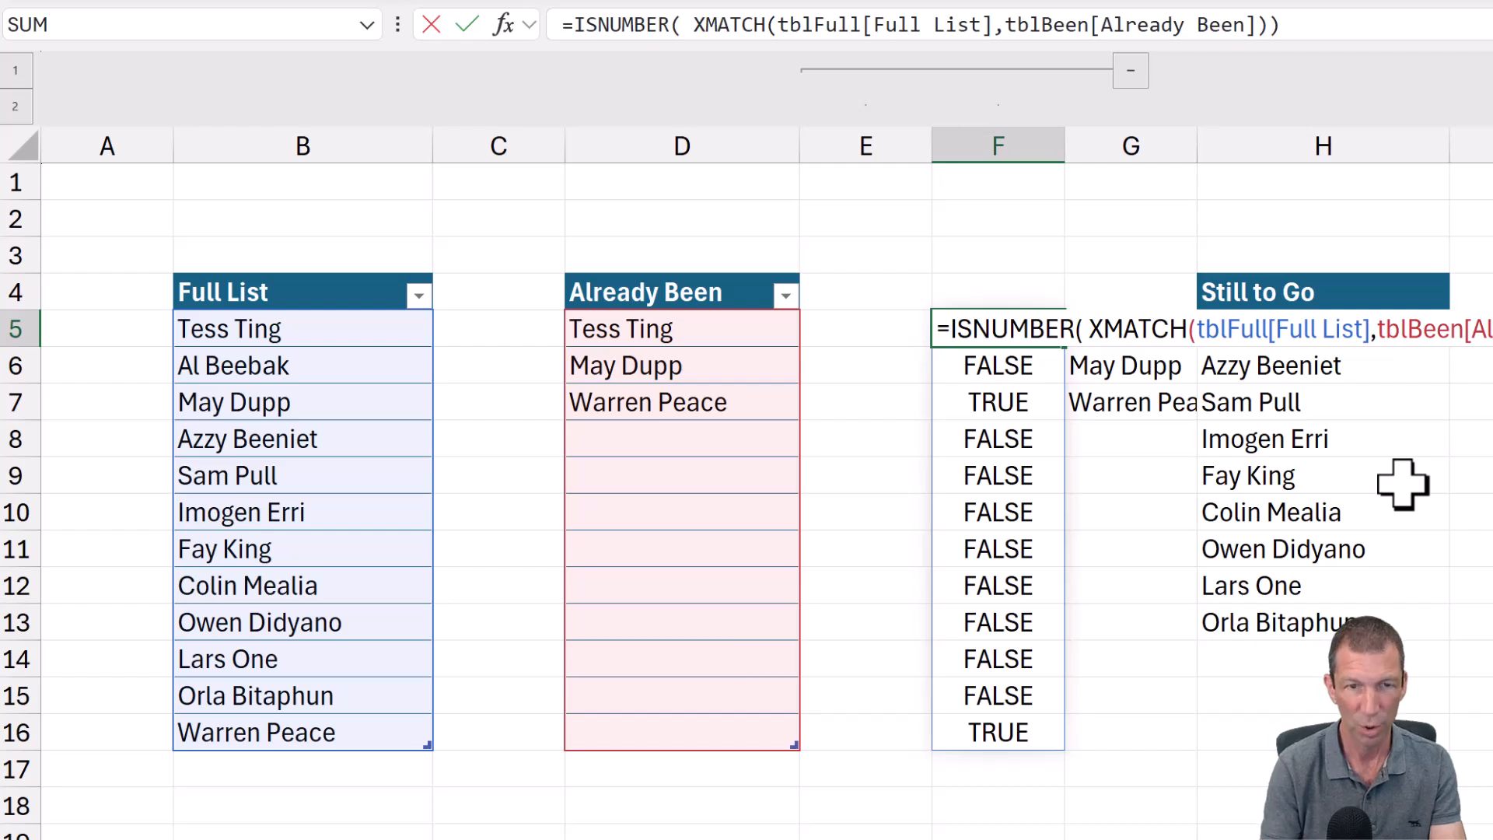
pyautogui.write('NOT( ')
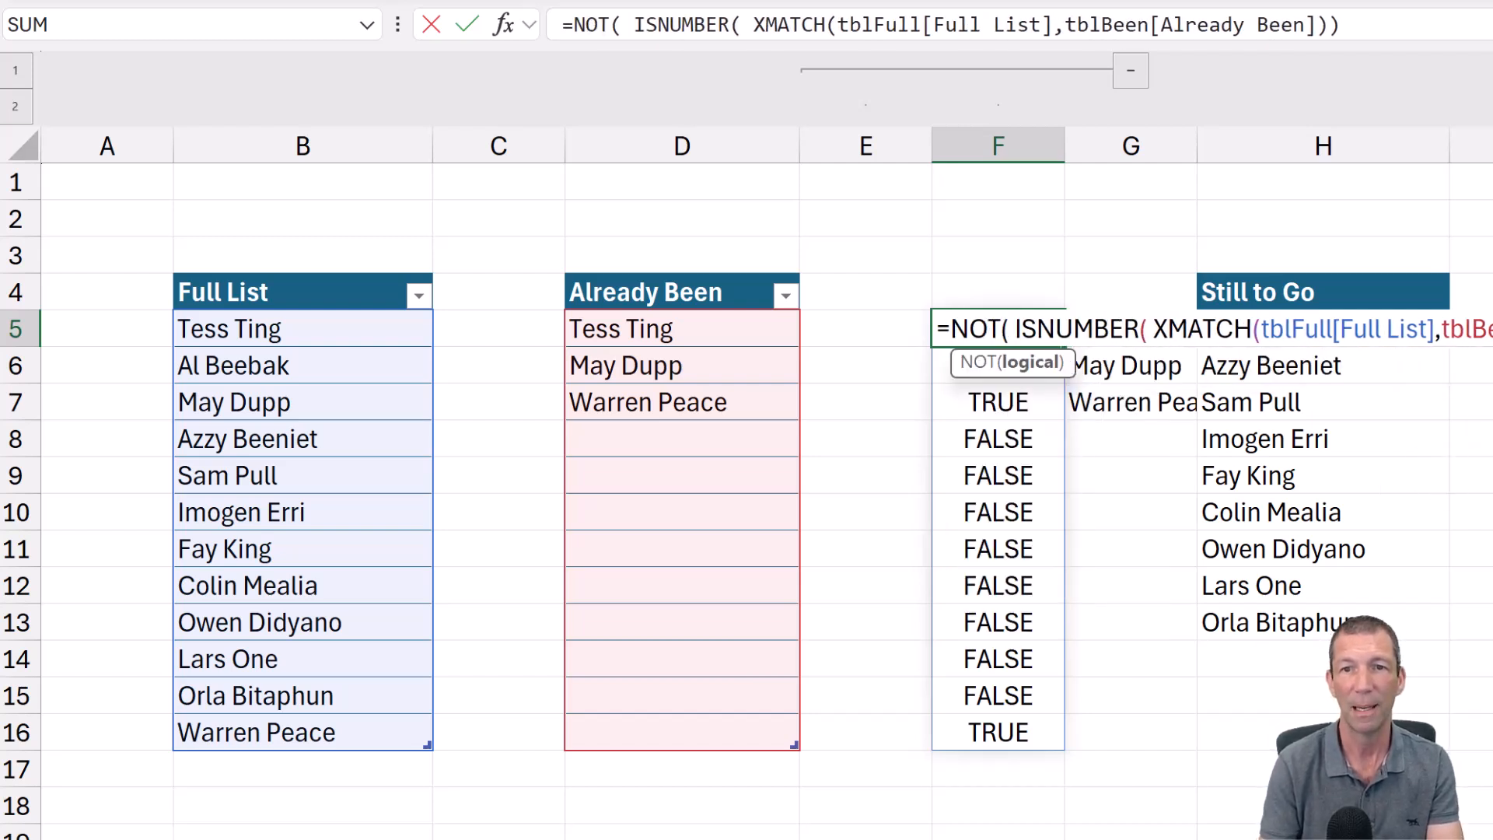
pyautogui.write(')')
pyautogui.press('Return')
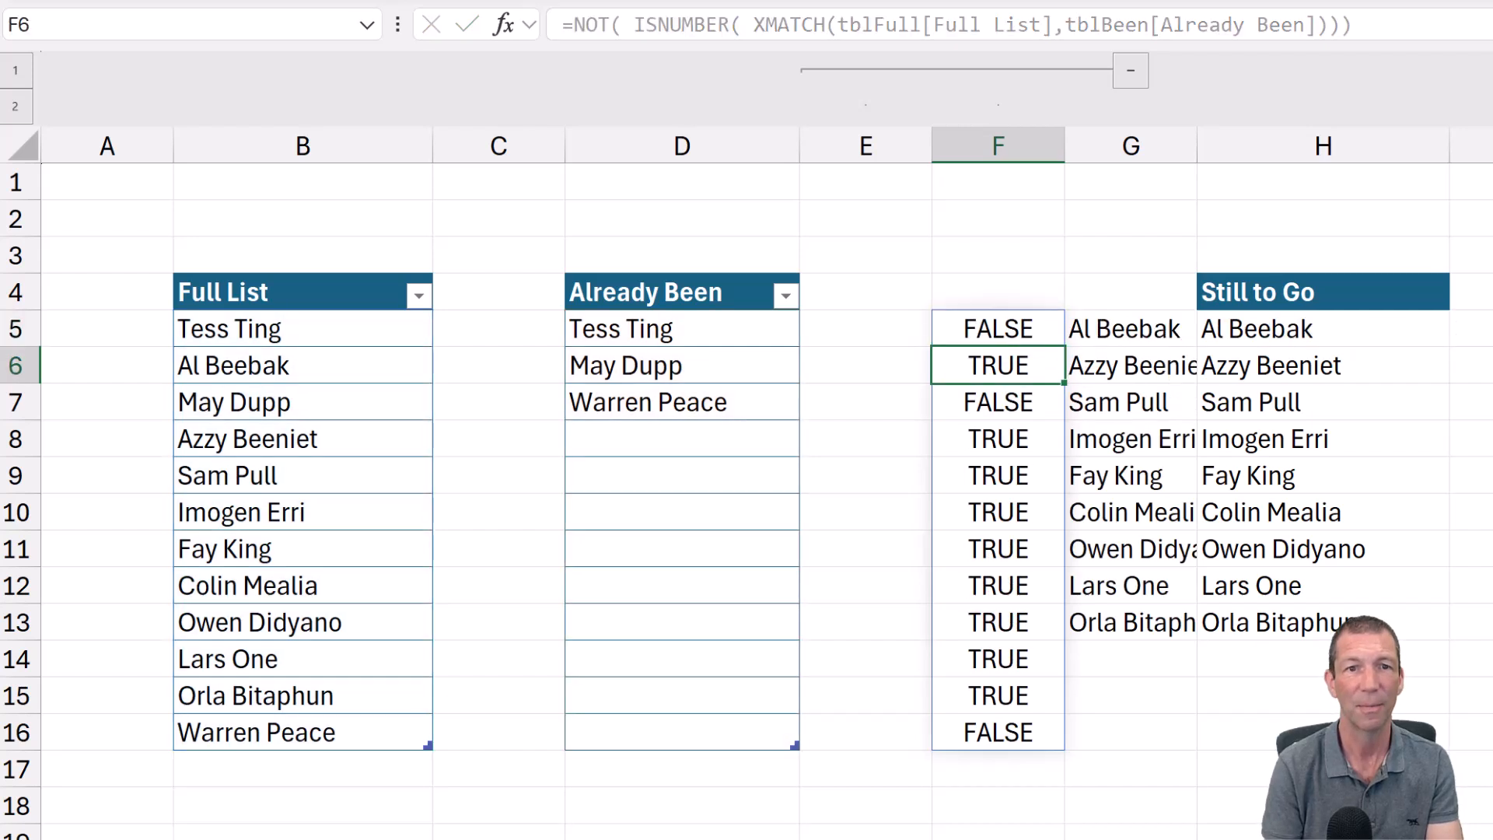
# Check the filtered names spilled from G5 against the Still to Go list and review the F5 and G5 formulas
pyautogui.click(998, 328)
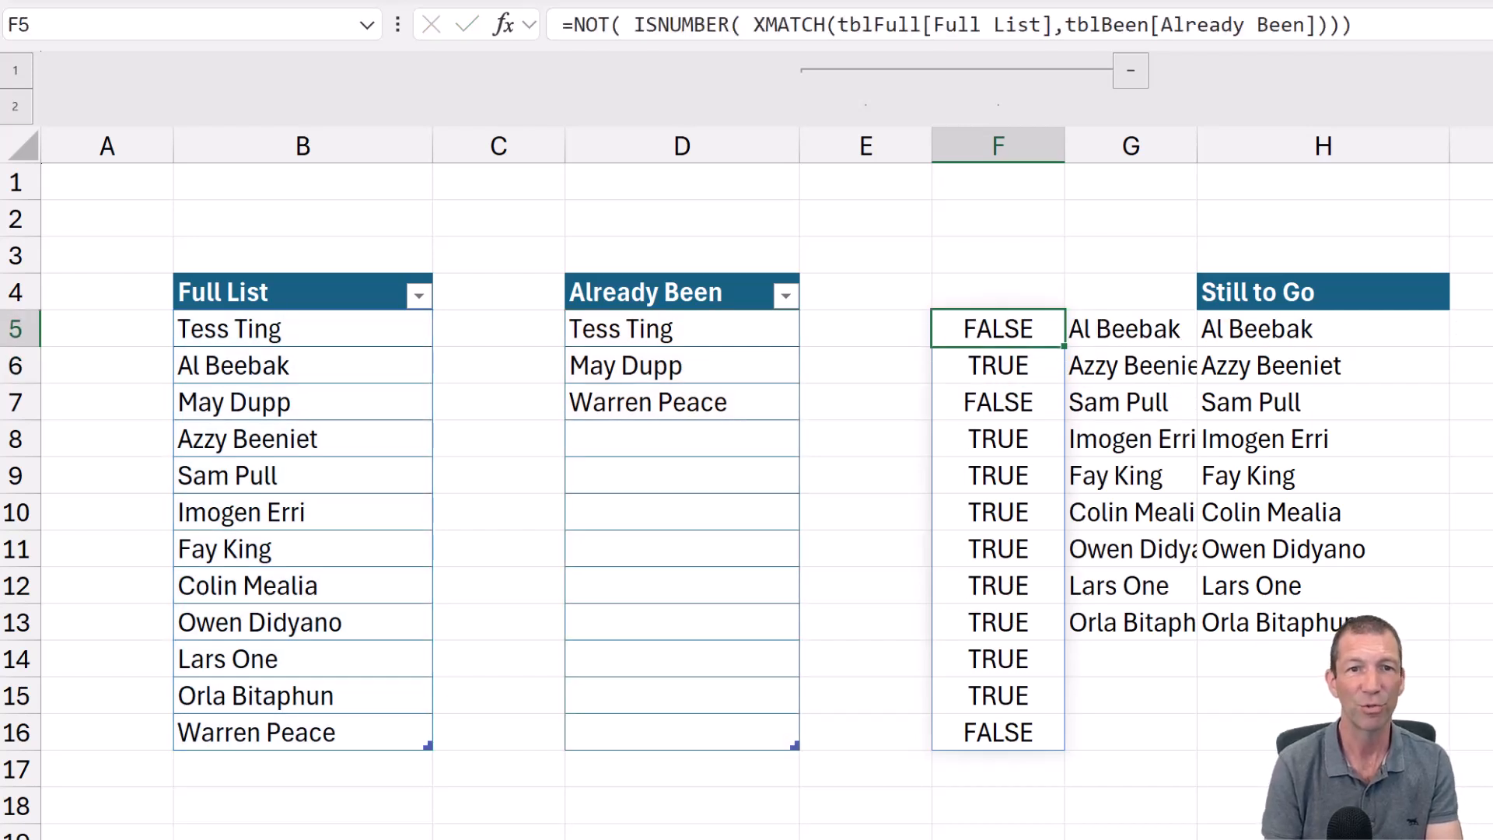
pyautogui.click(1130, 328)
pyautogui.press('Down')
pyautogui.press('Down')
pyautogui.press('Down')
pyautogui.press('Down')
pyautogui.press('Down')
pyautogui.press('Down')
pyautogui.press('Down')
pyautogui.press('Down')
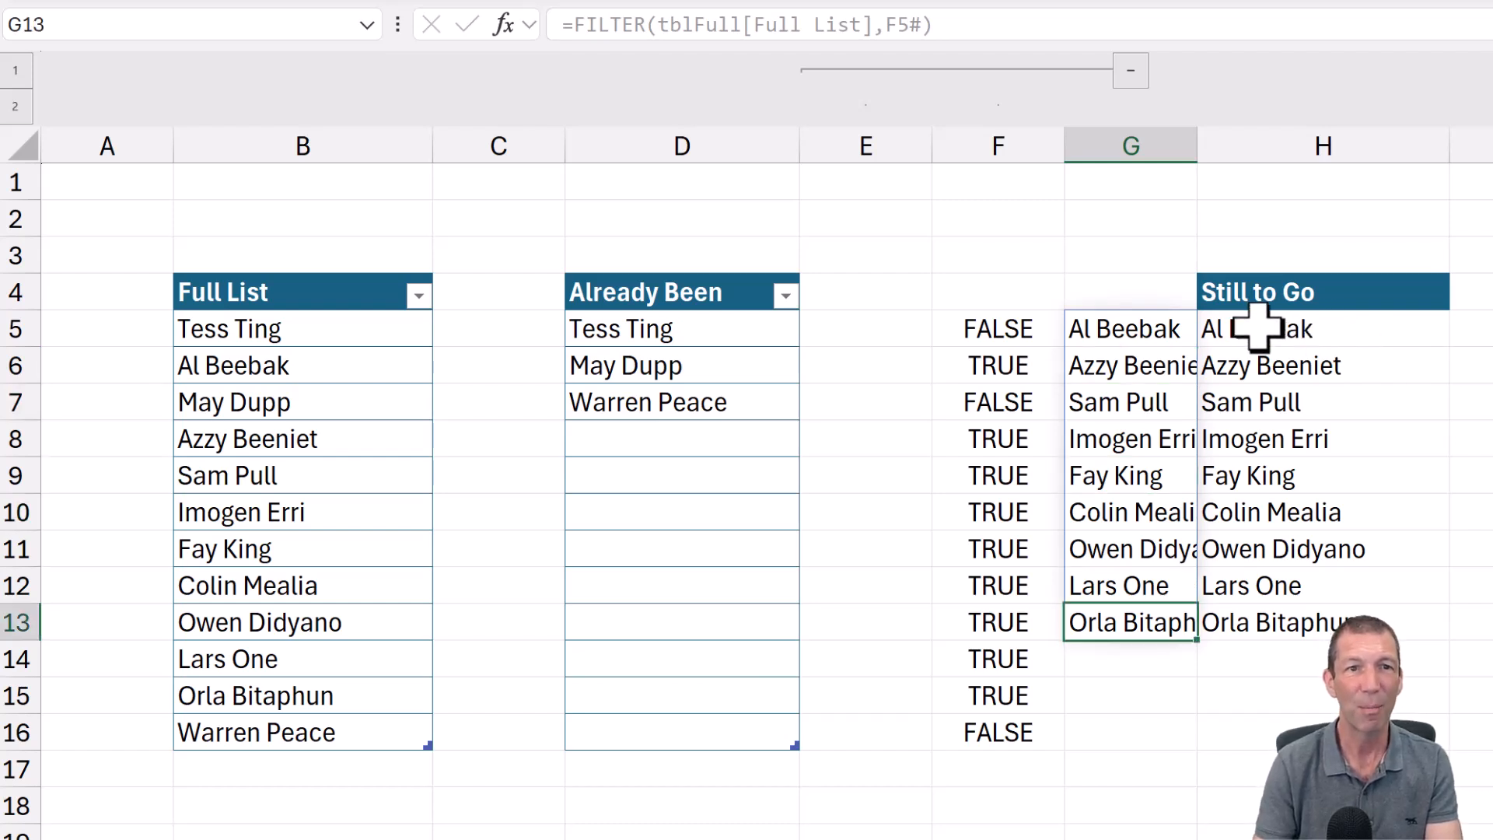
pyautogui.click(1133, 318)
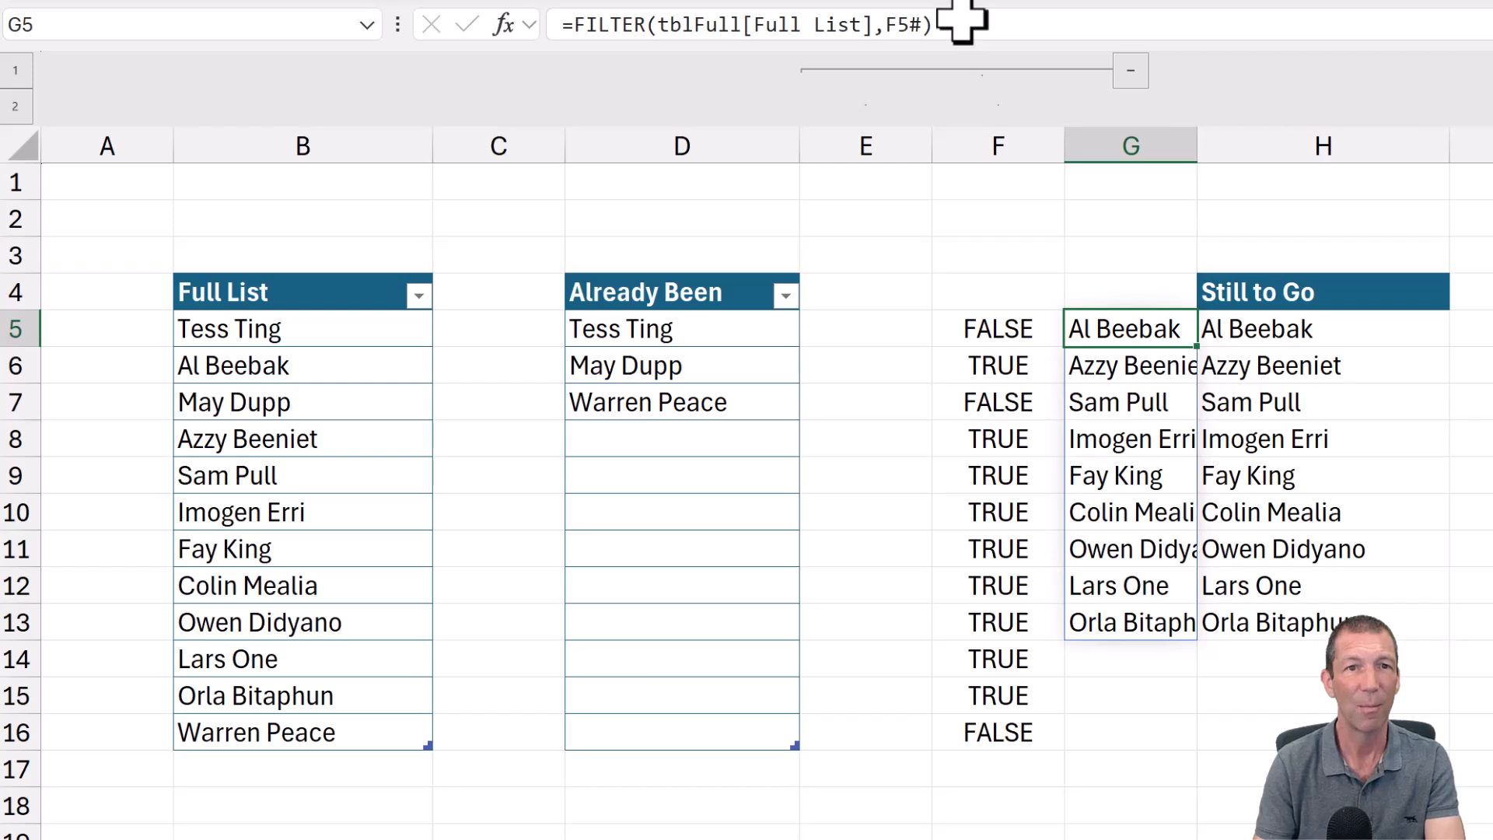
# Replace the F5# reference in G5's FILTER formula with a copy of F5's NOT(ISNUMBER(XMATCH(tblFull[Full List],tblBeen[Already Been]))) expression
pyautogui.click(995, 327)
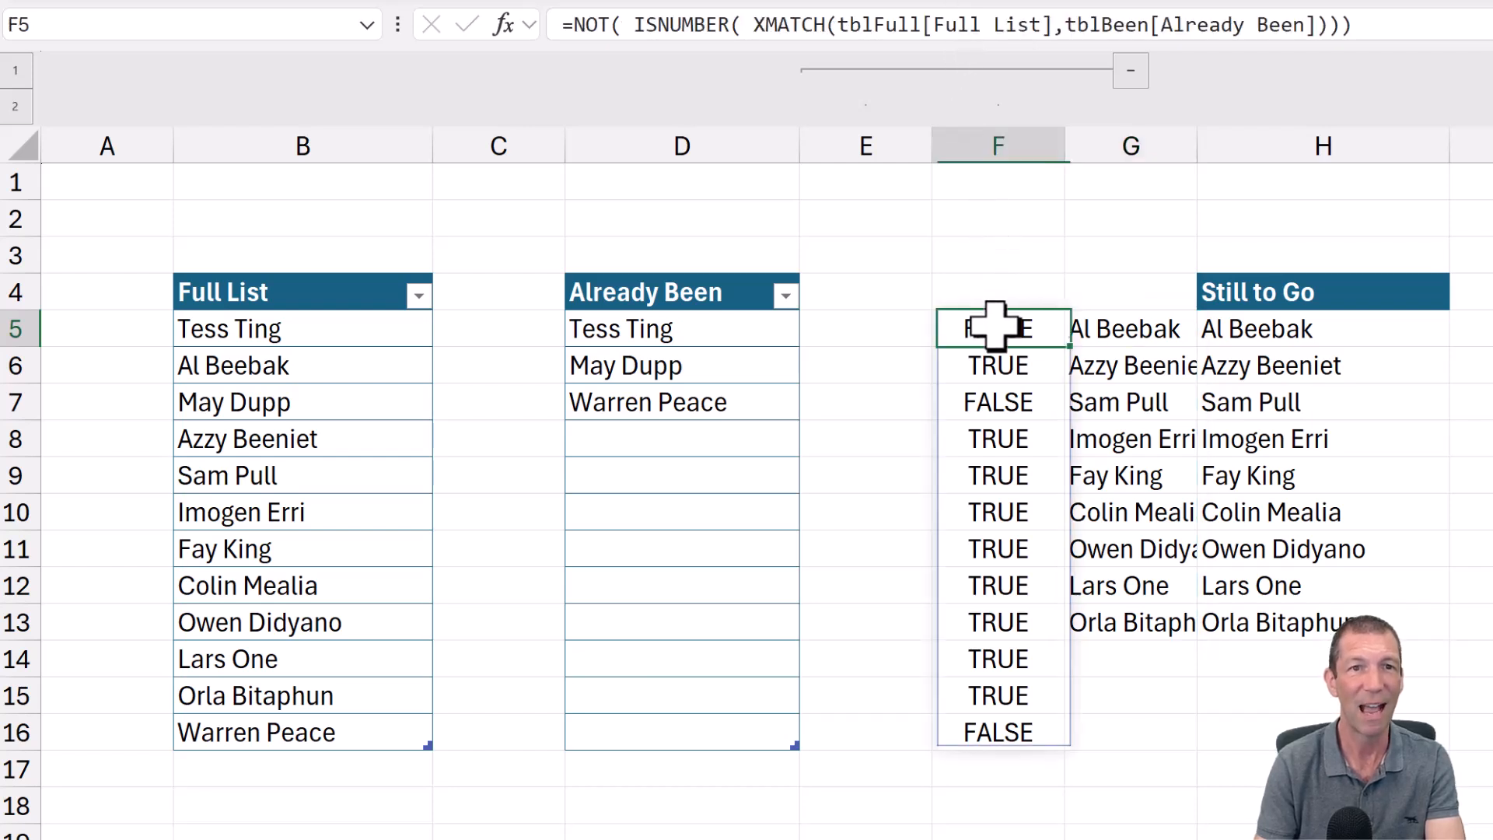
pyautogui.moveTo(566, 25); pyautogui.dragTo(1399, 125)
pyautogui.hotkey('ctrl', 'c')
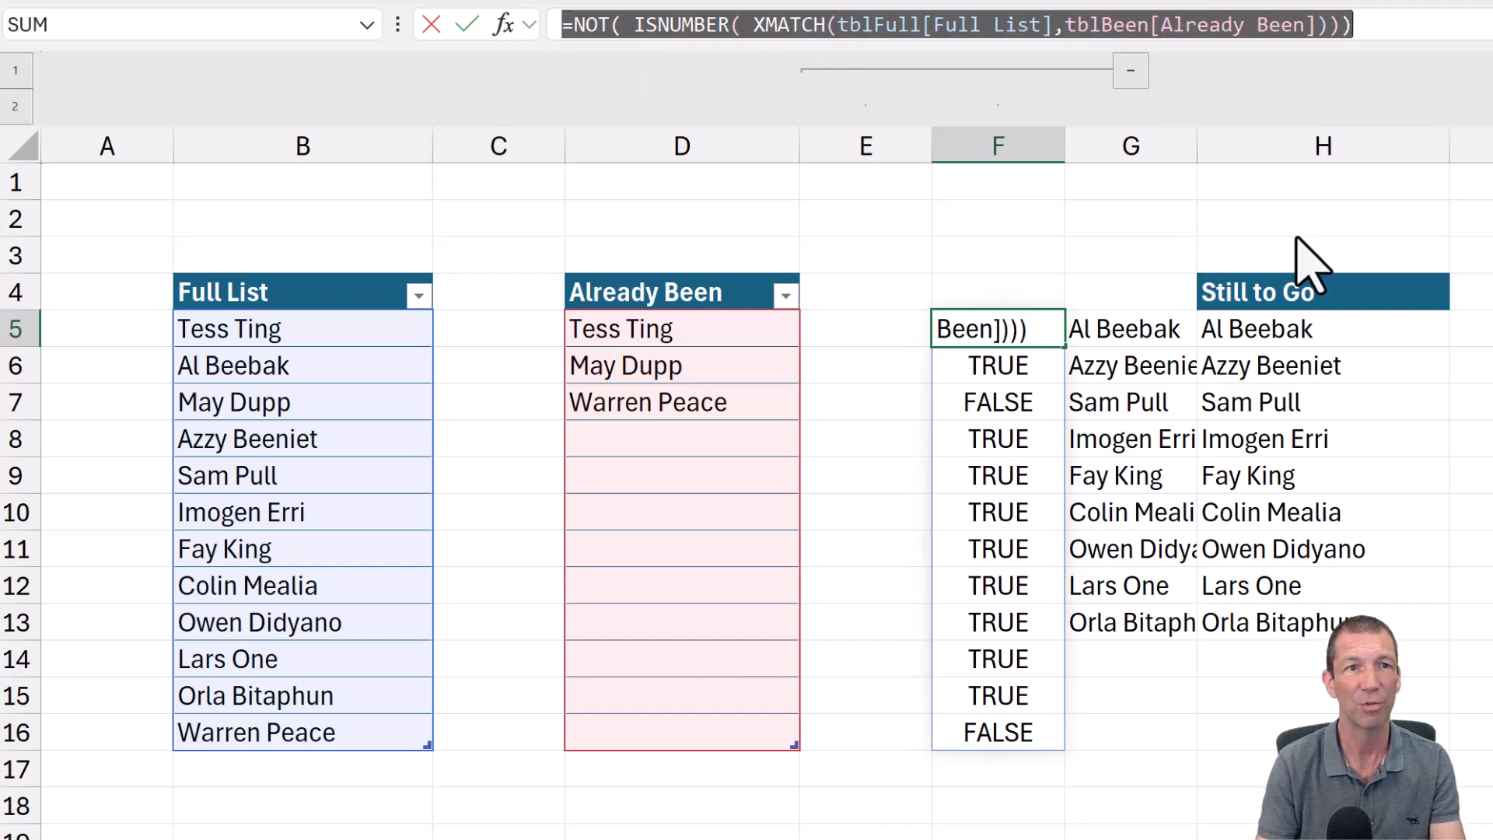
pyautogui.press('Escape')
pyautogui.click(1104, 325)
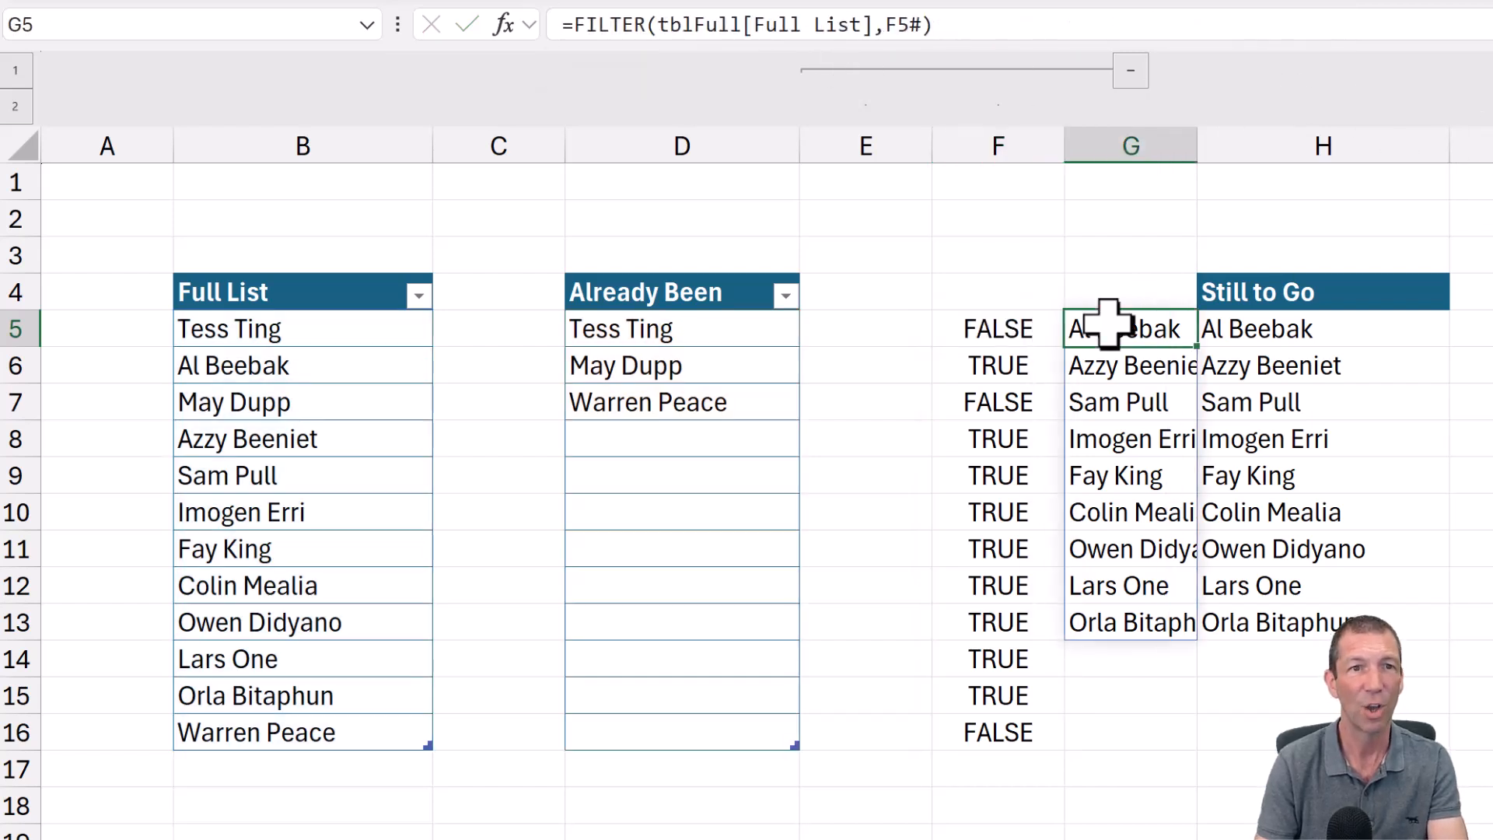
pyautogui.doubleClick(902, 25)
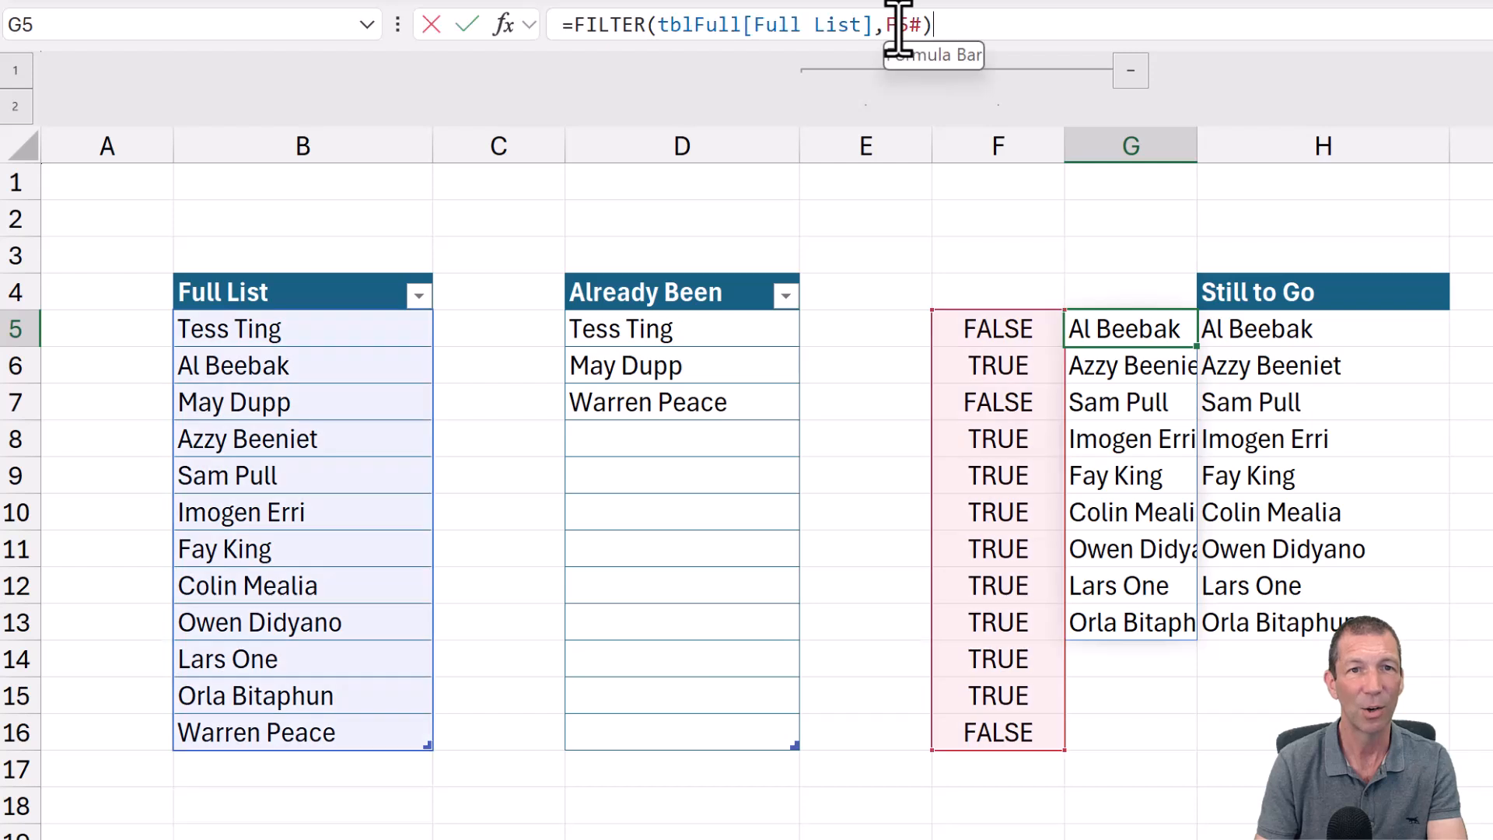
pyautogui.hotkey('ctrl', 'v')
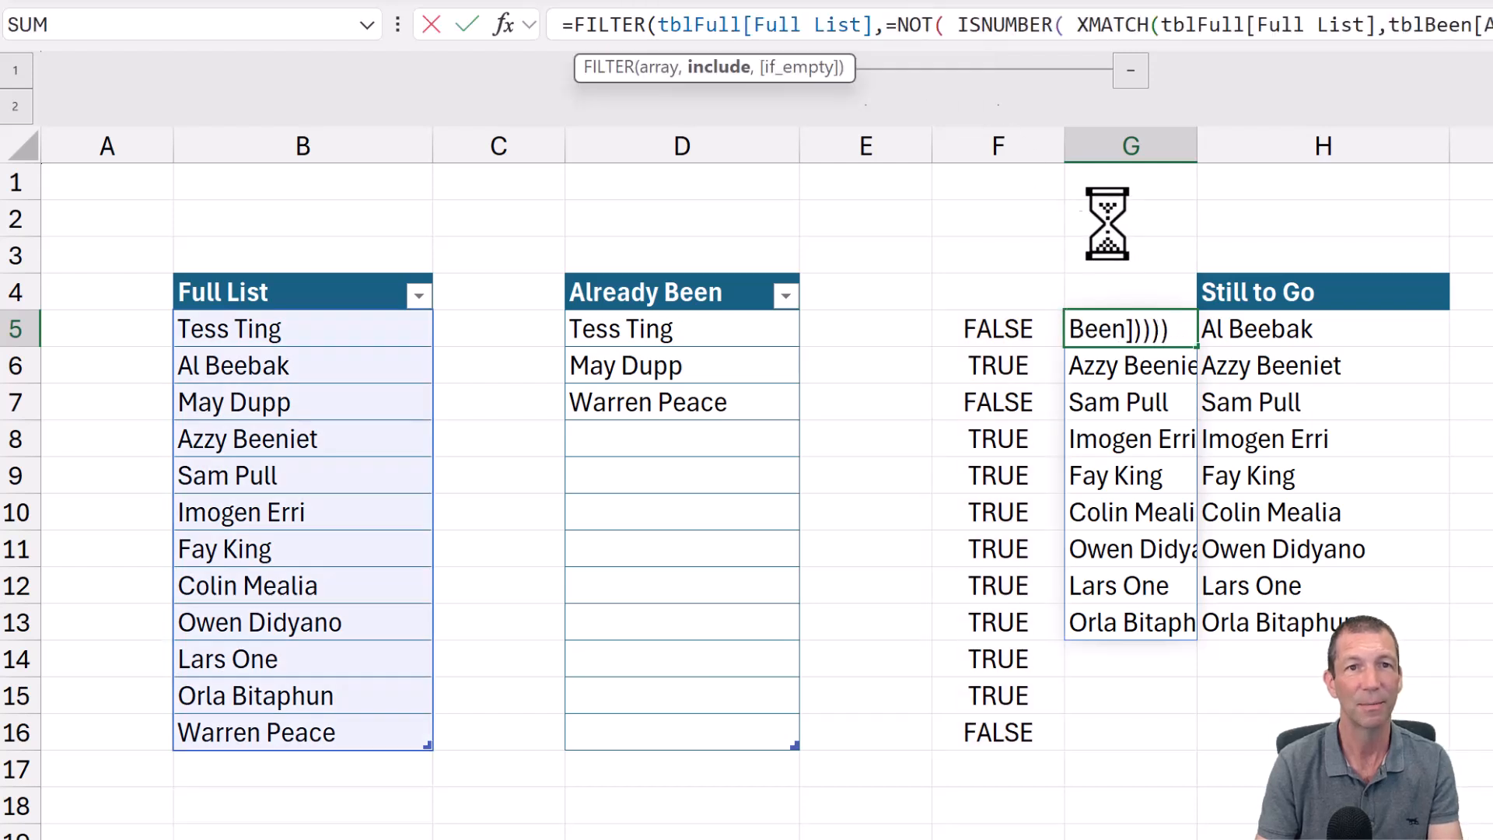
pyautogui.click(893, 25)
pyautogui.press('BackSpace')
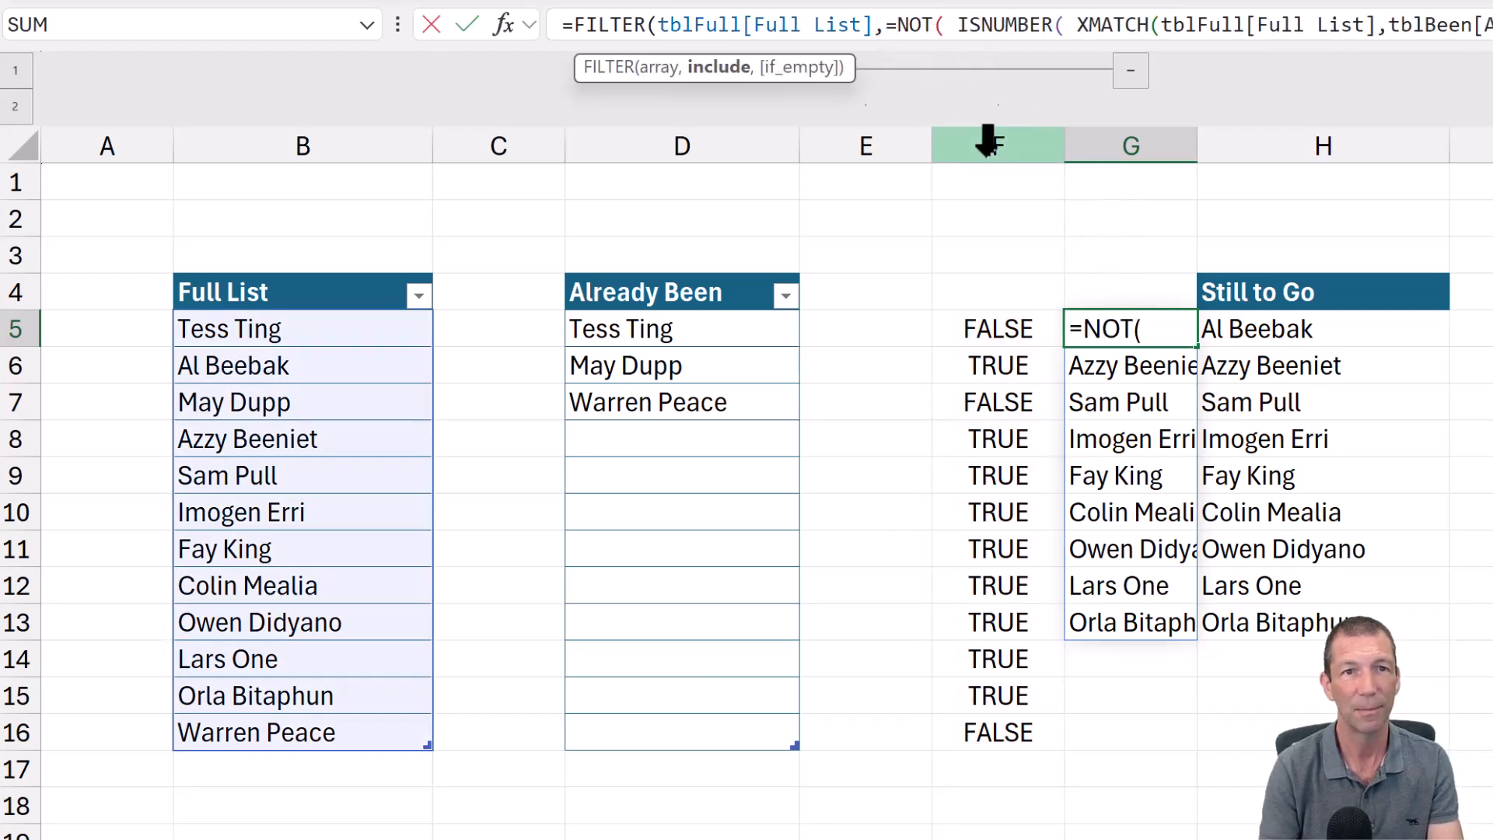
pyautogui.press('Return')
pyautogui.press('Down')
pyautogui.press('Up')
pyautogui.press('Up')
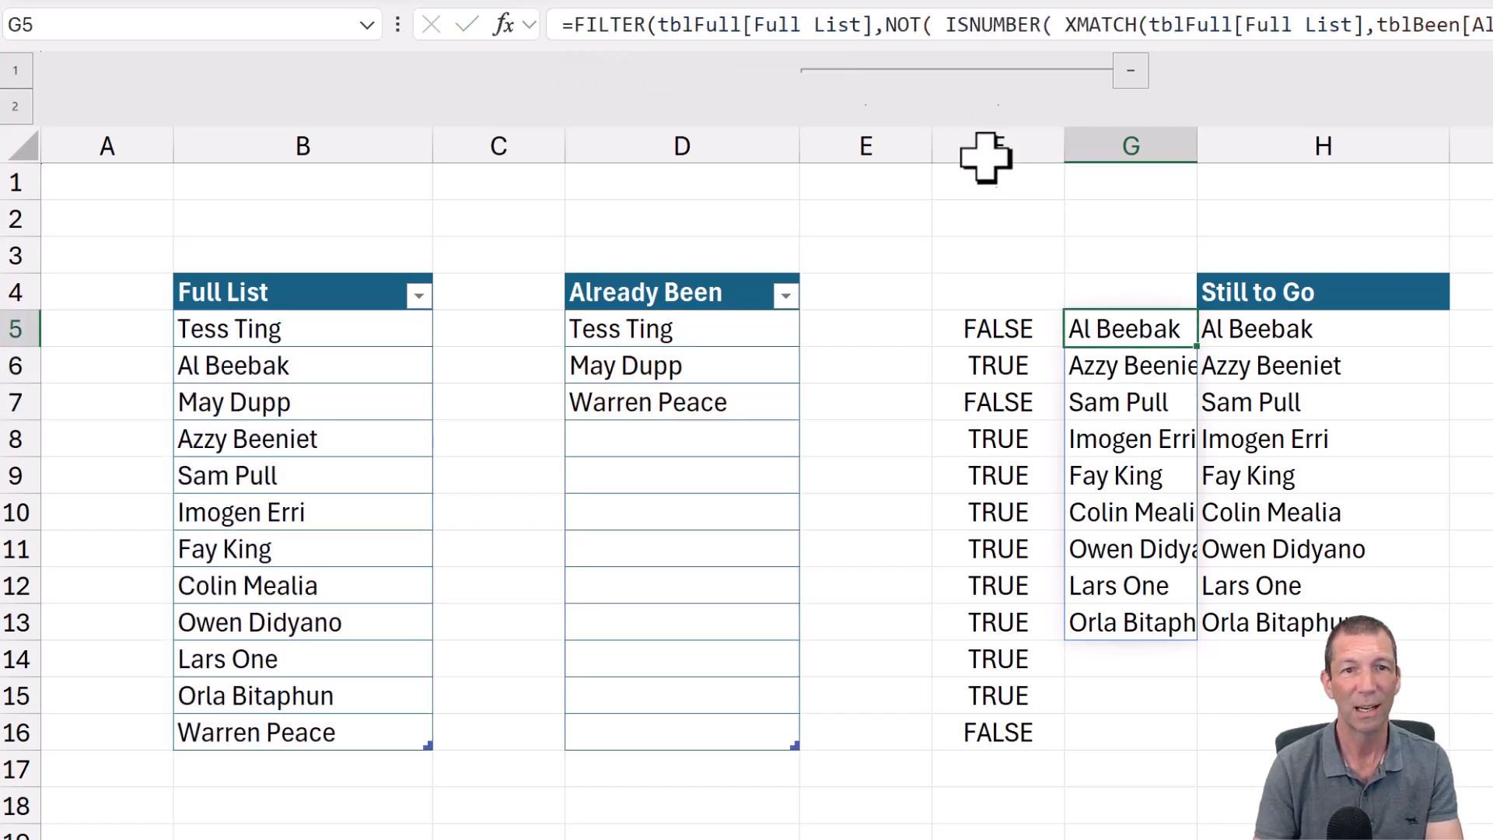
# Delete the helper formula from cell F5
pyautogui.click(994, 327)
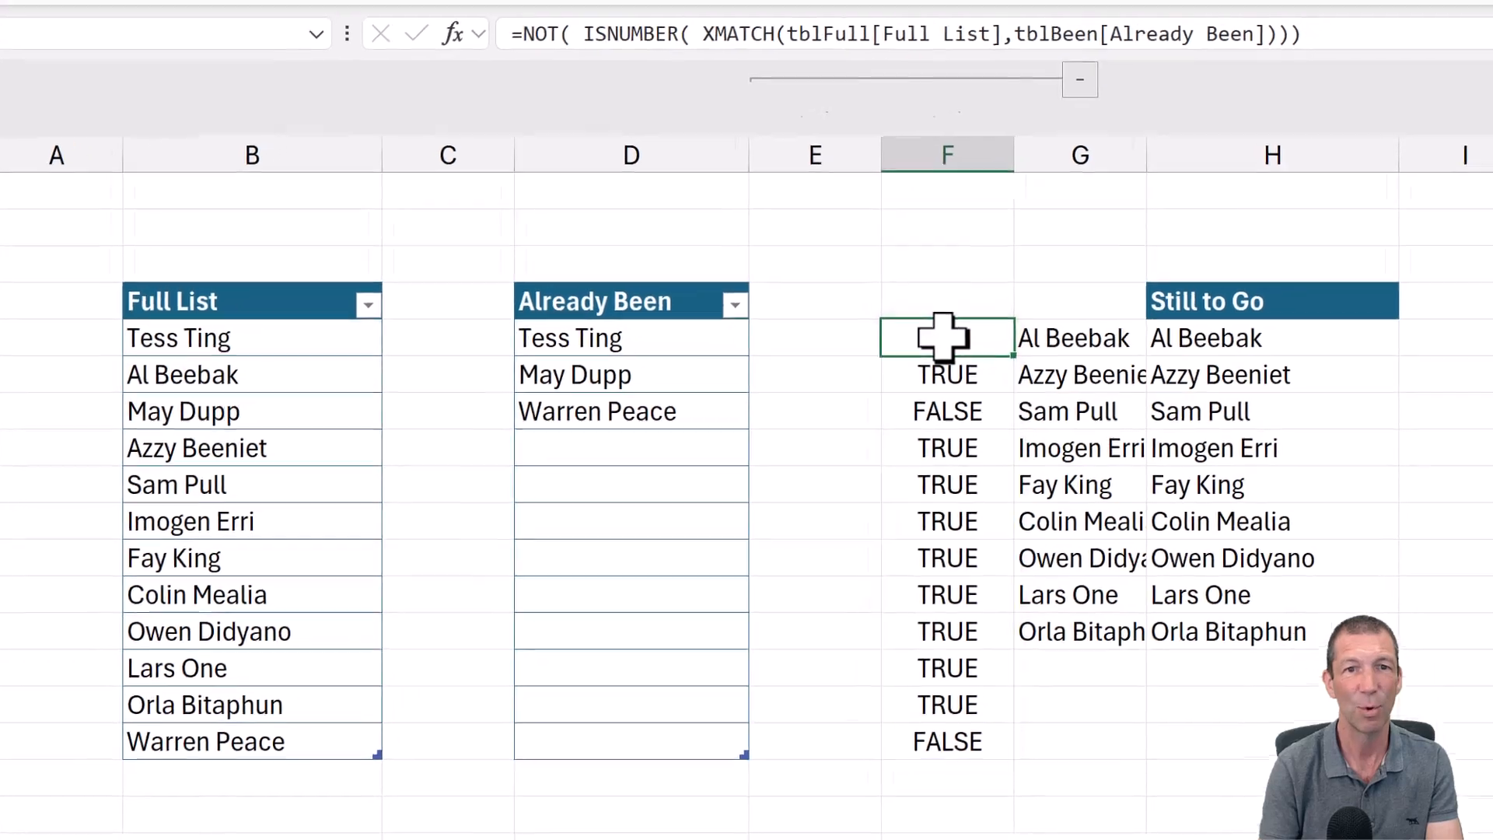
pyautogui.press('Delete')
pyautogui.press('Right')
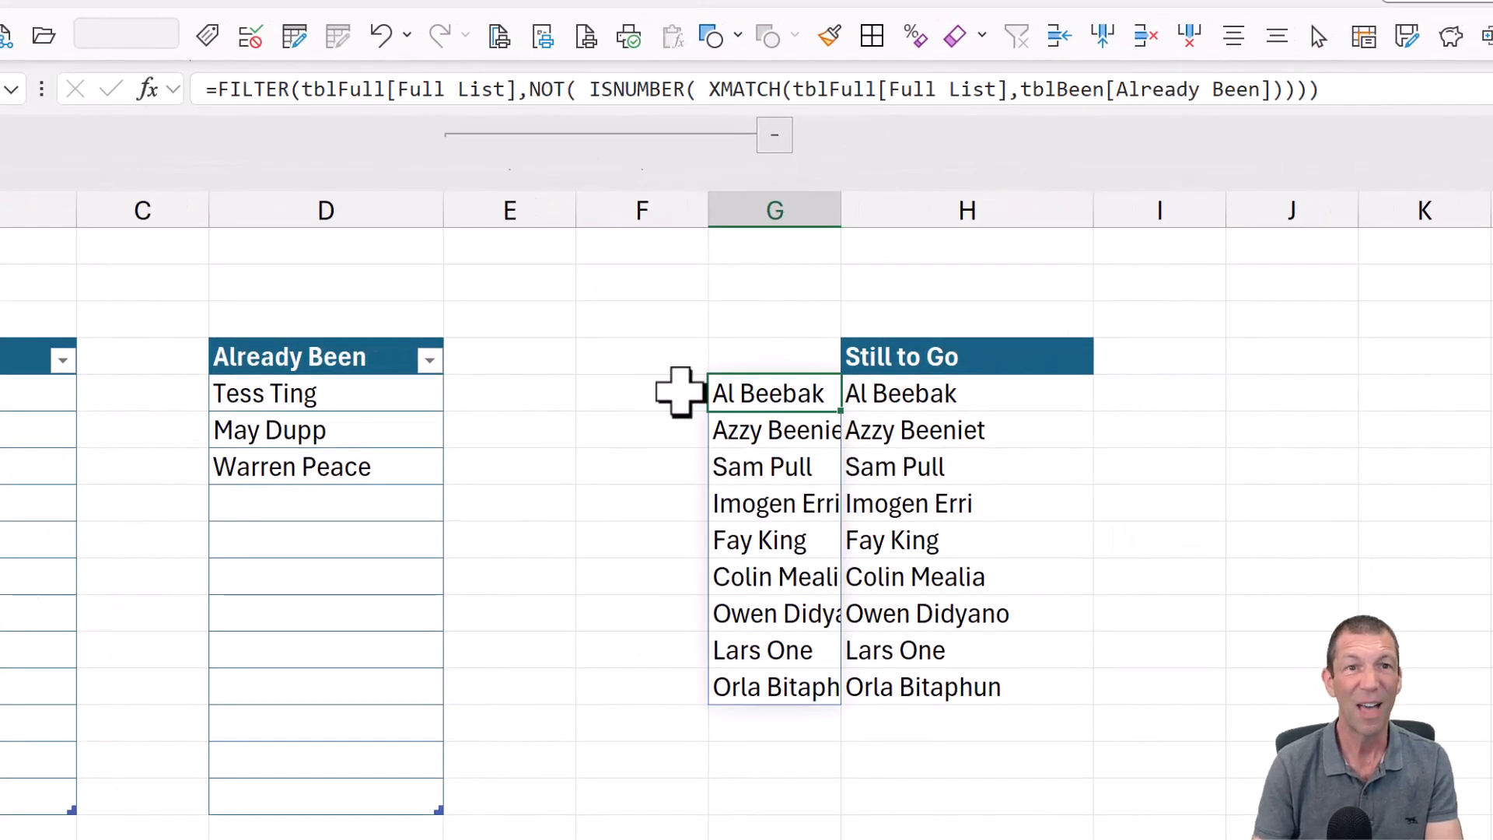
# Examine the Still to Go formula in H5, comparing the tblFull[Full List] references inside XMATCH and FILTER
pyautogui.click(941, 385)
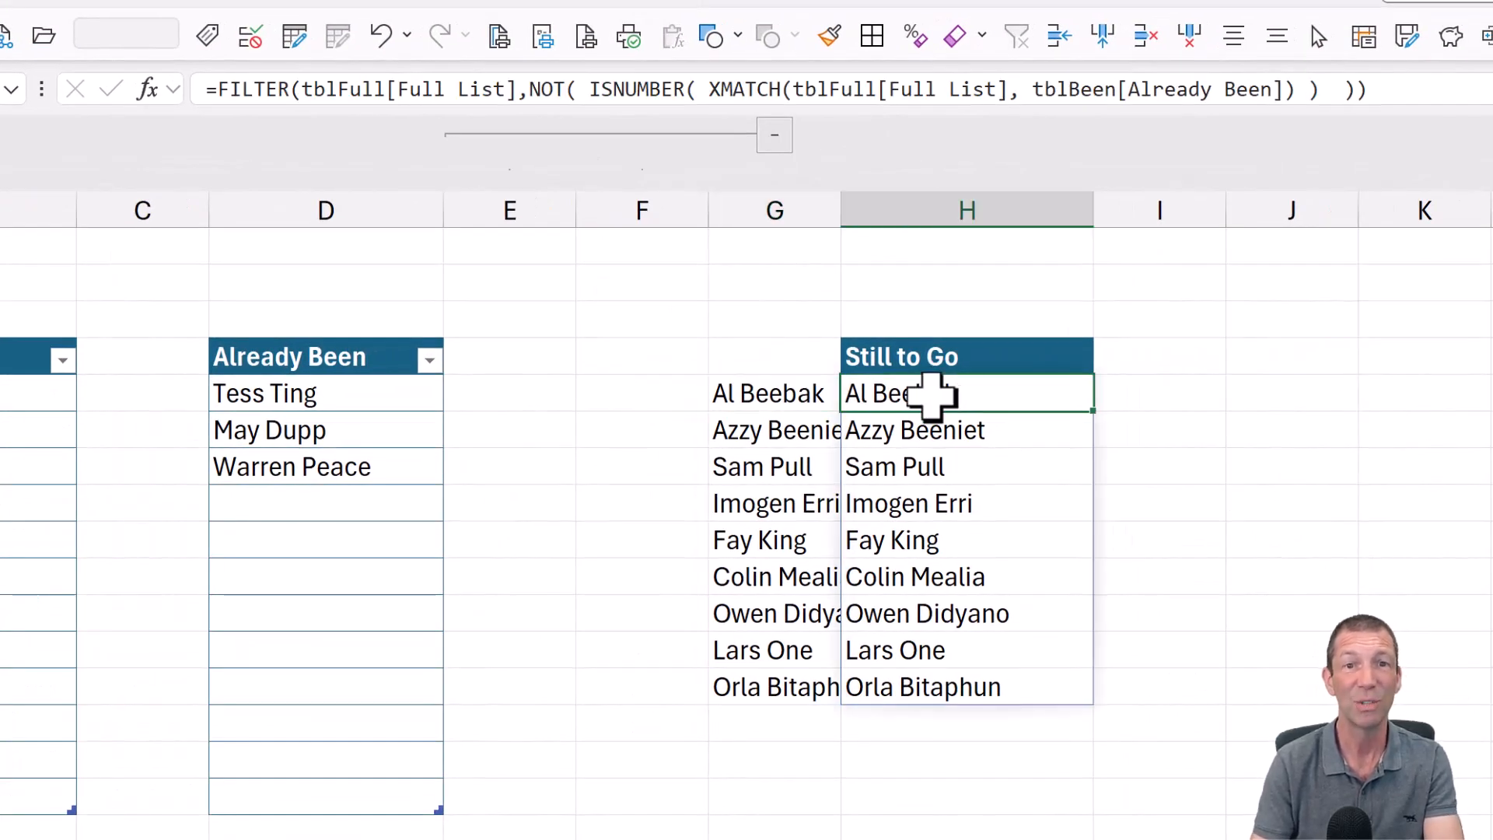
pyautogui.doubleClick(926, 402)
pyautogui.press('Escape')
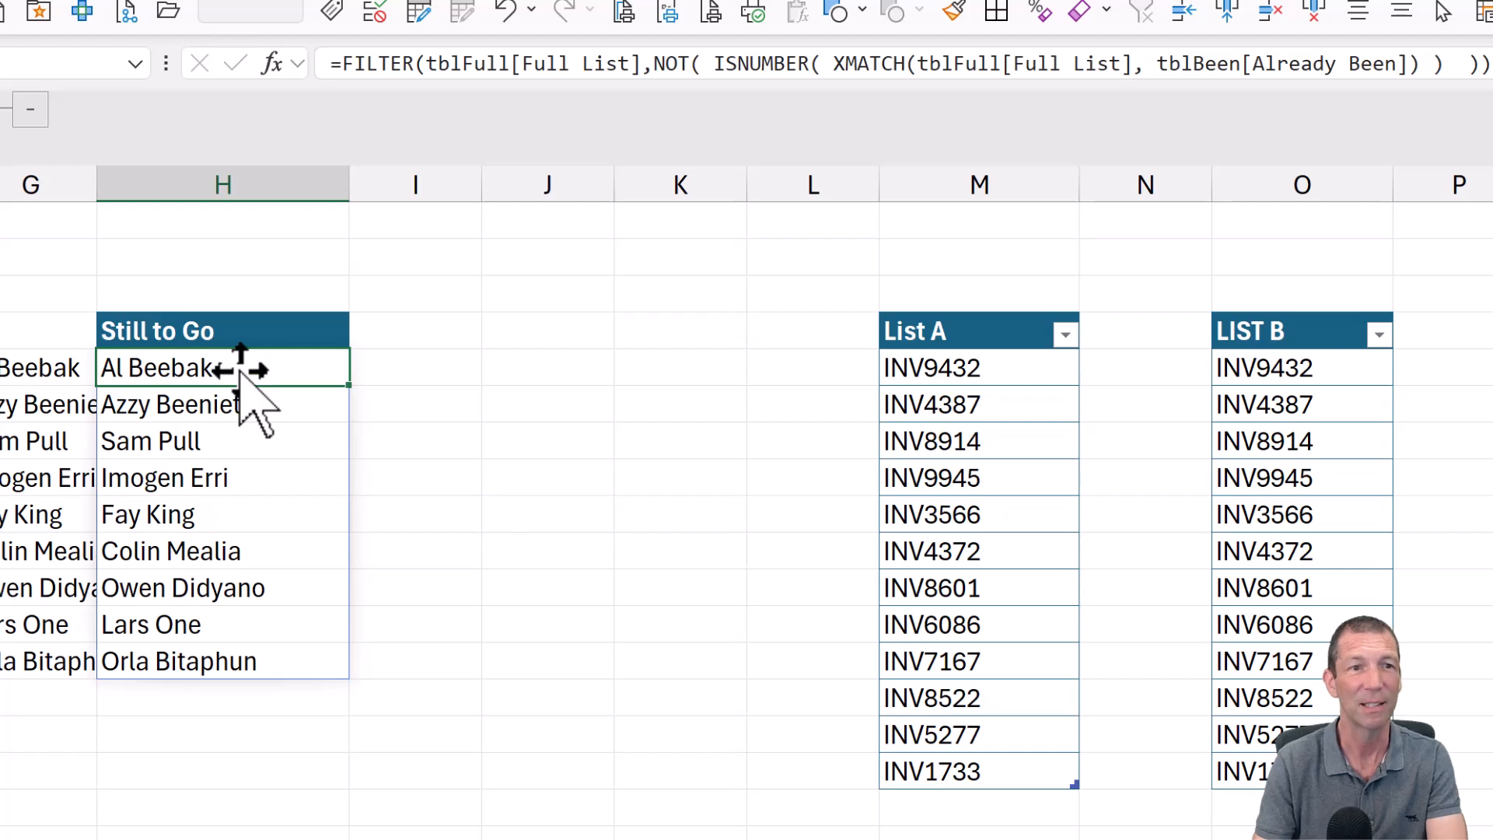
pyautogui.doubleClick(238, 372)
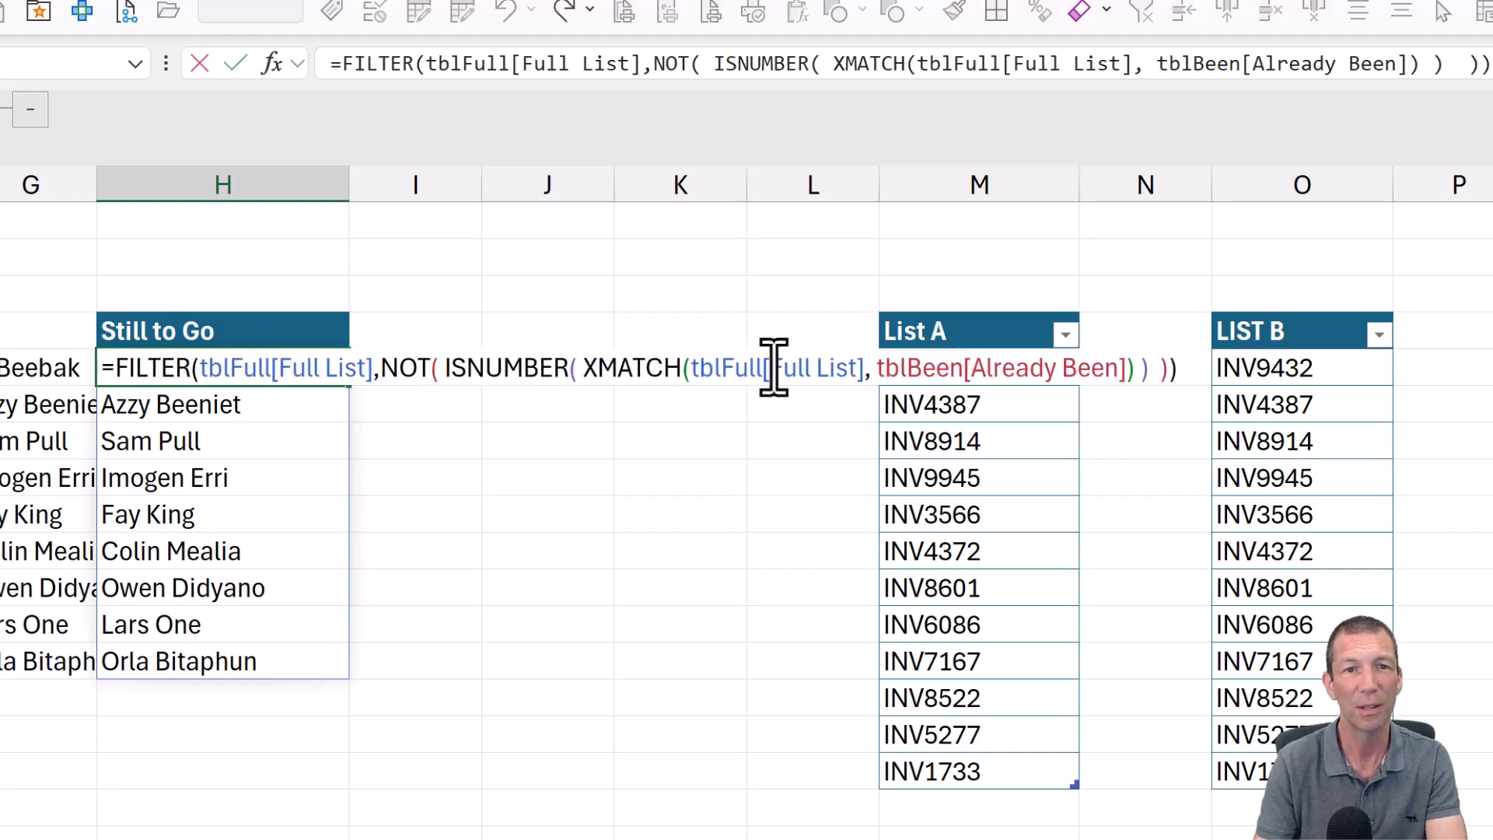
pyautogui.doubleClick(774, 366)
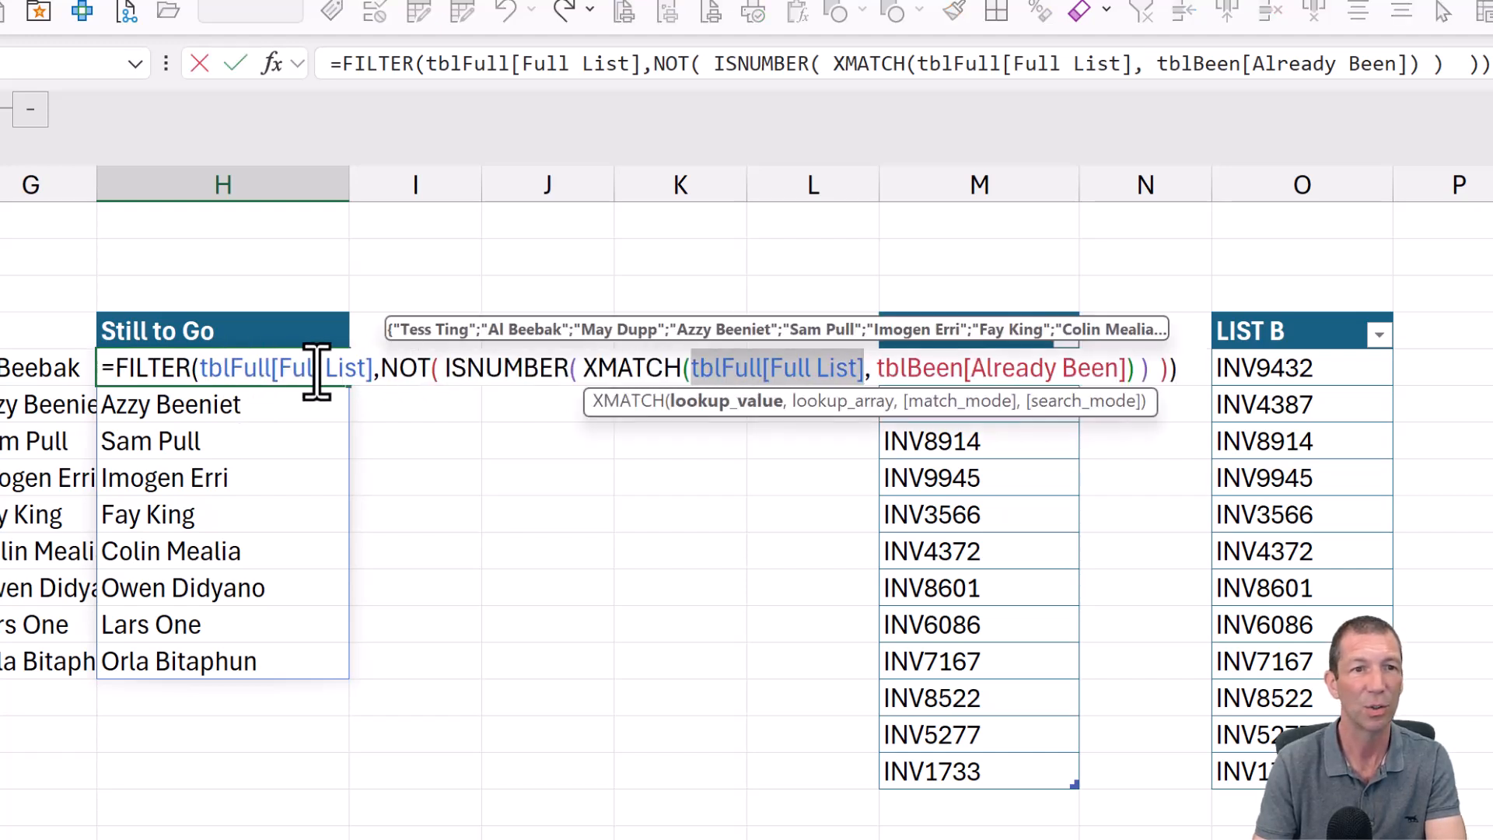
pyautogui.doubleClick(304, 370)
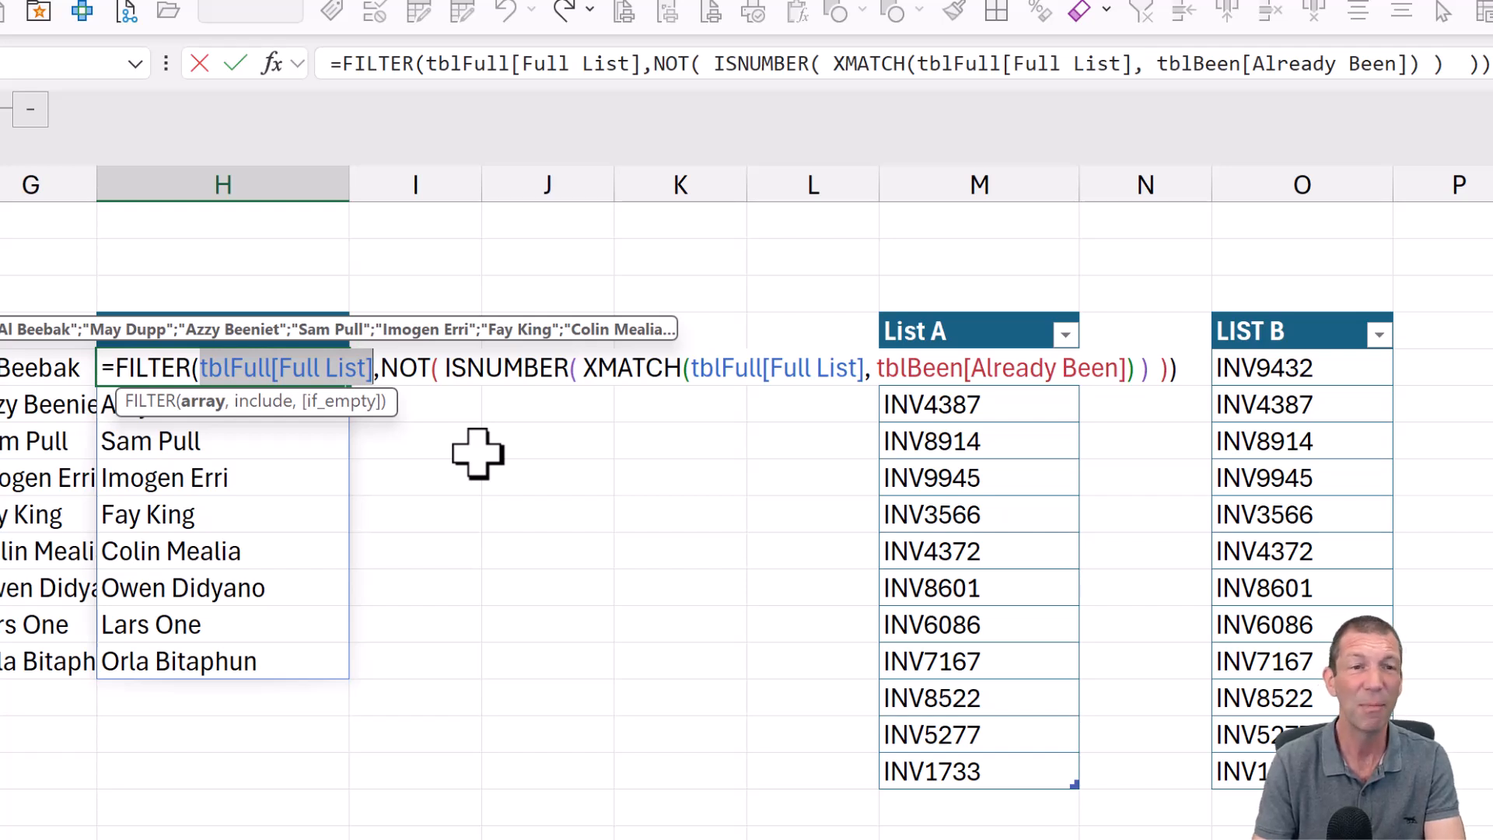
pyautogui.press('Escape')
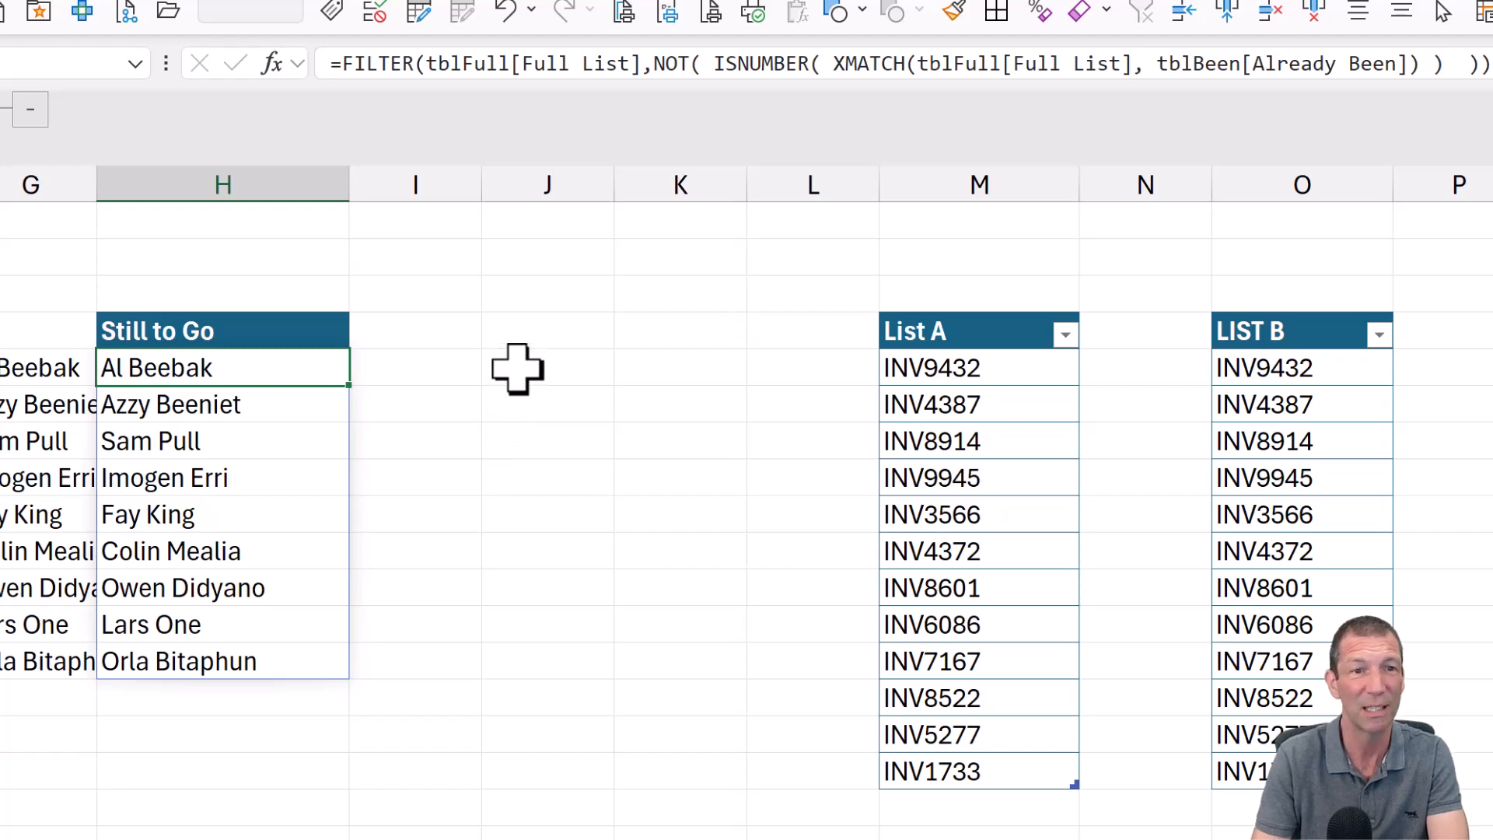
pyautogui.click(517, 368)
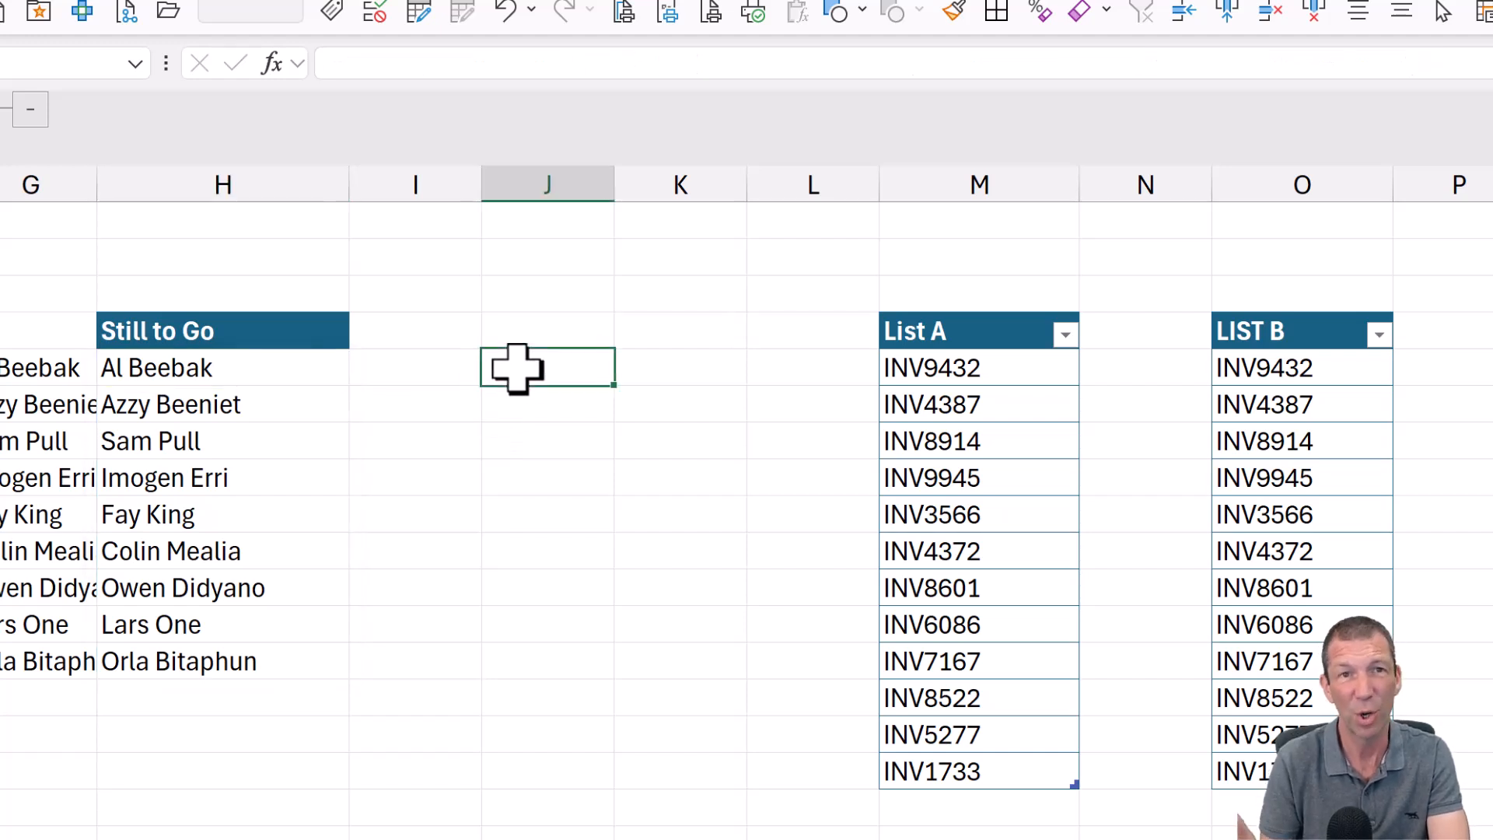
pyautogui.click(249, 372)
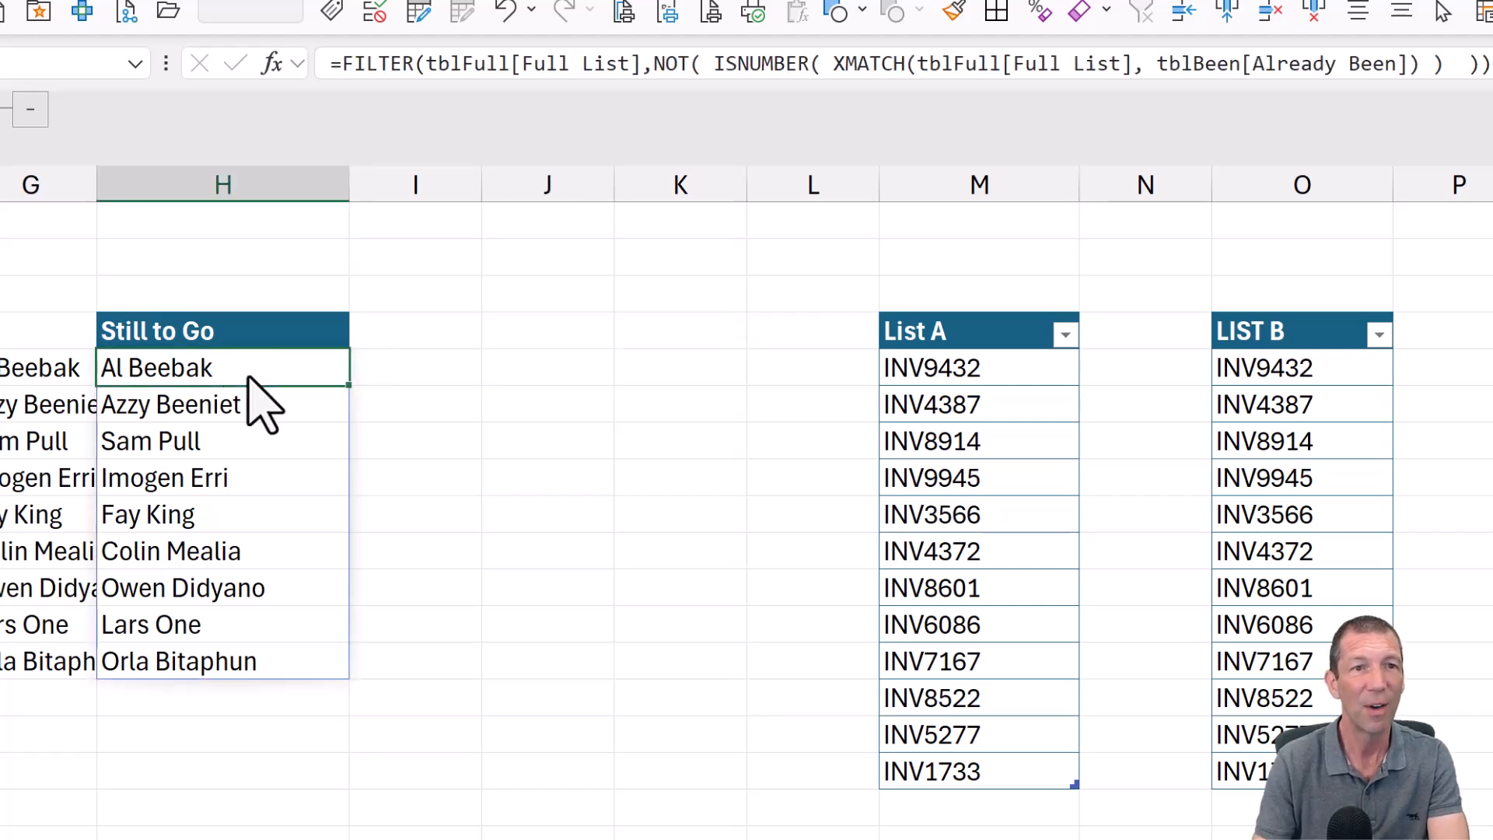
# Wrap H5's Still to Go formula in a LET function, with FILTER on its own line below an empty line
pyautogui.press('F2')
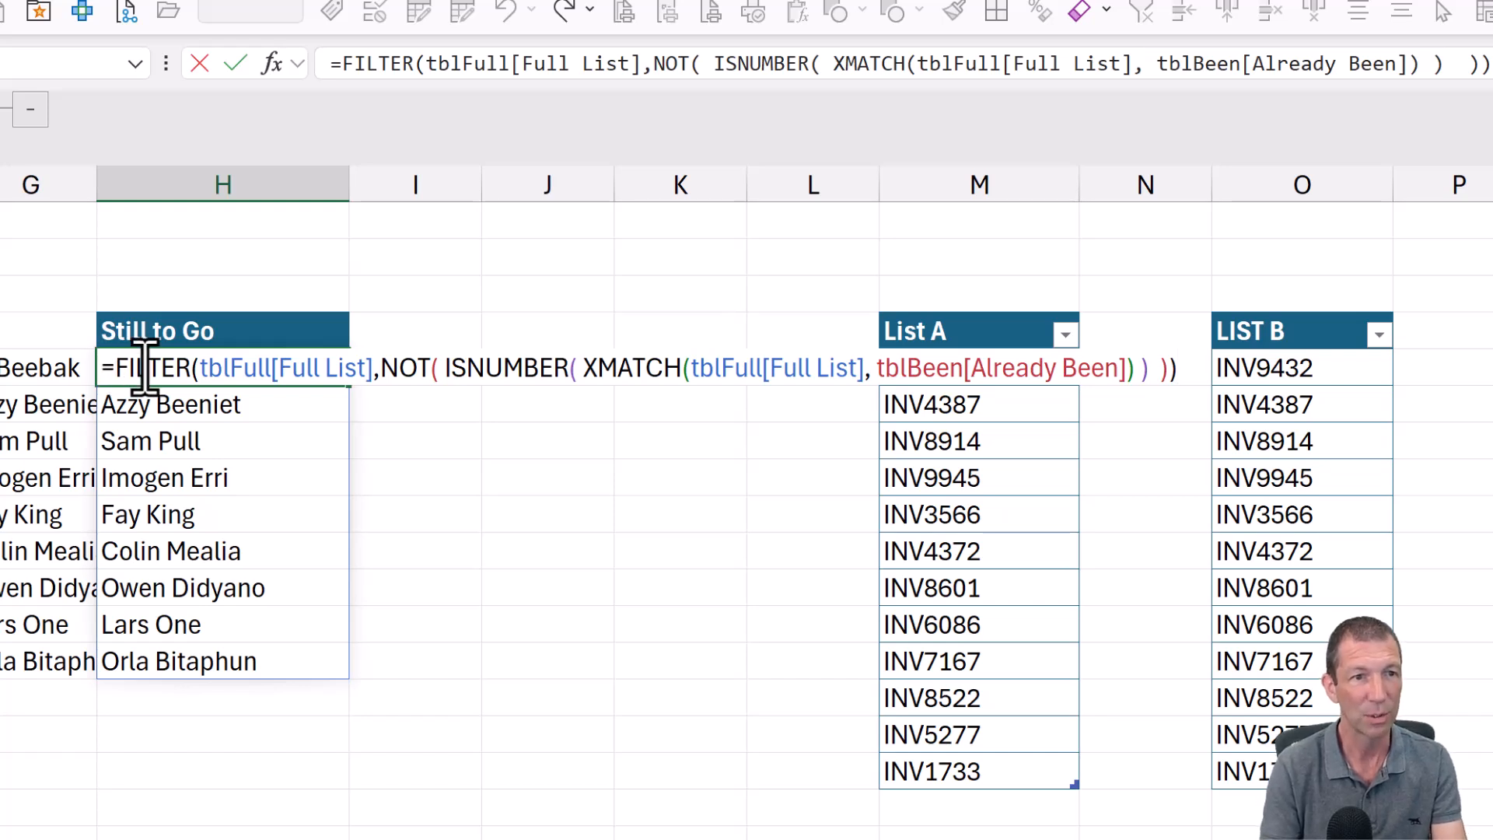
pyautogui.write('LET(')
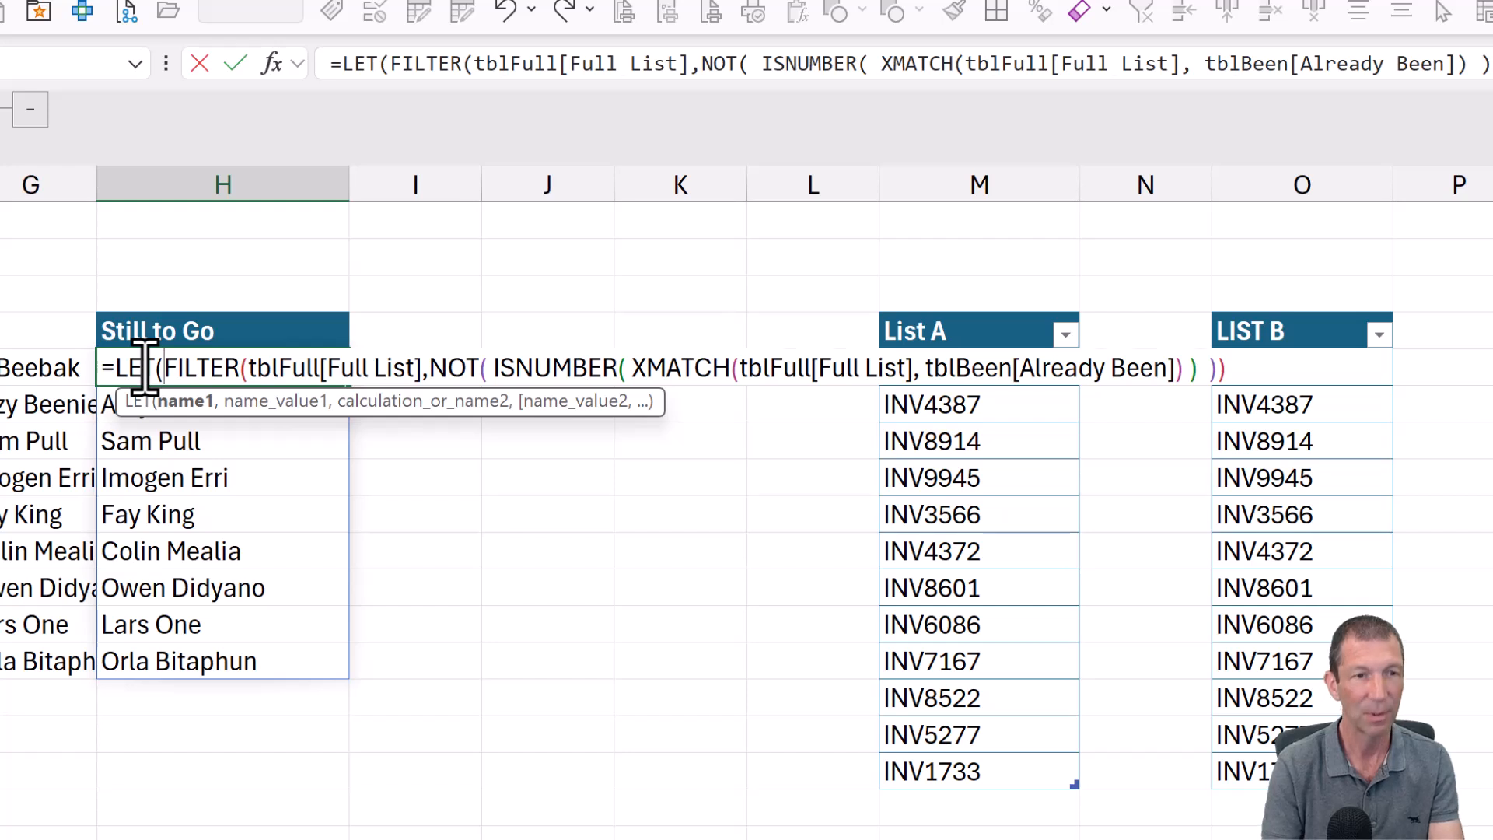
pyautogui.hotkey('alt', 'Return')
pyautogui.hotkey('alt', 'Return')
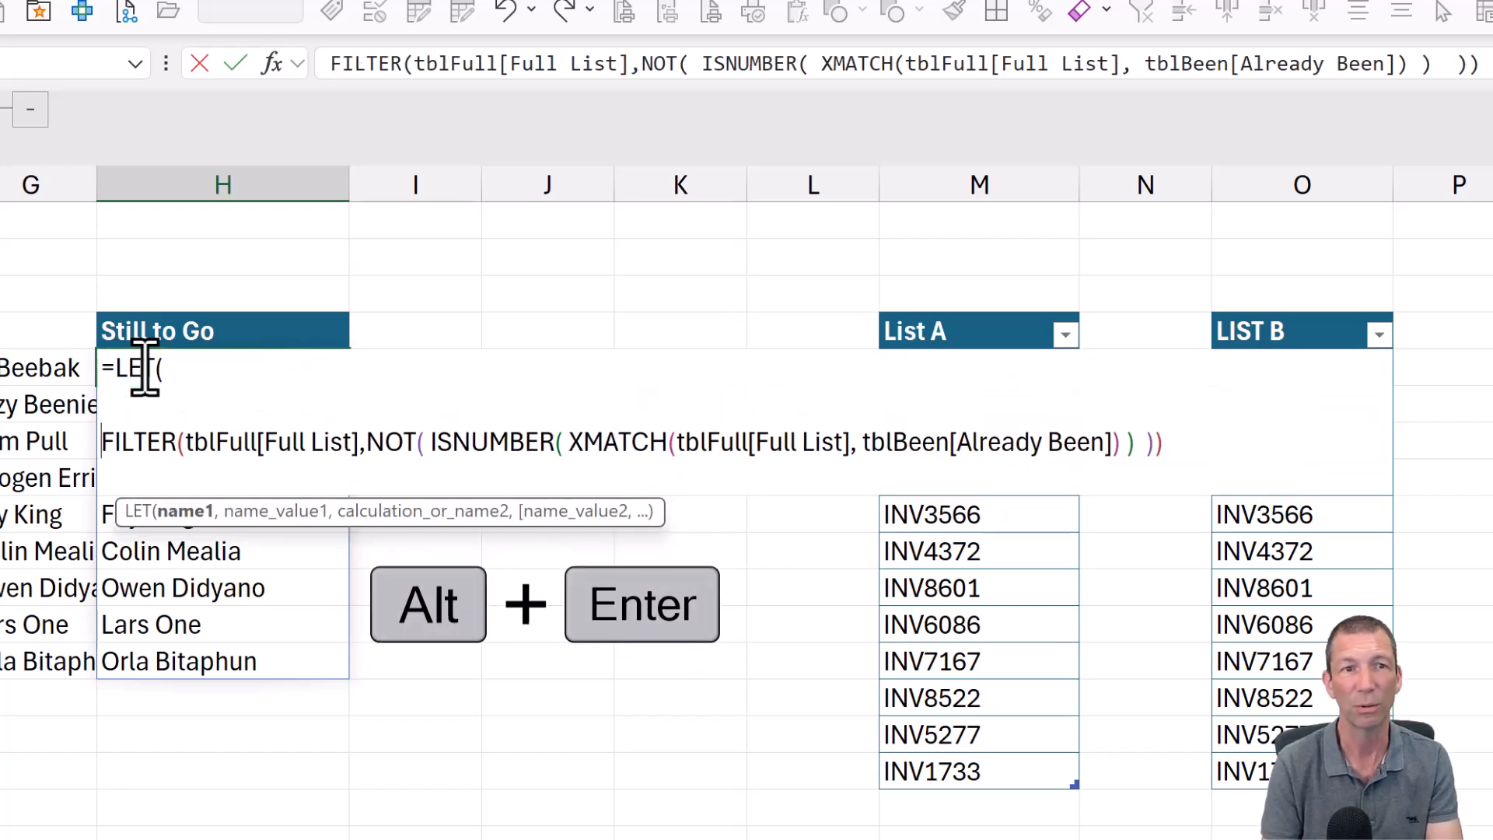
pyautogui.press('Up')
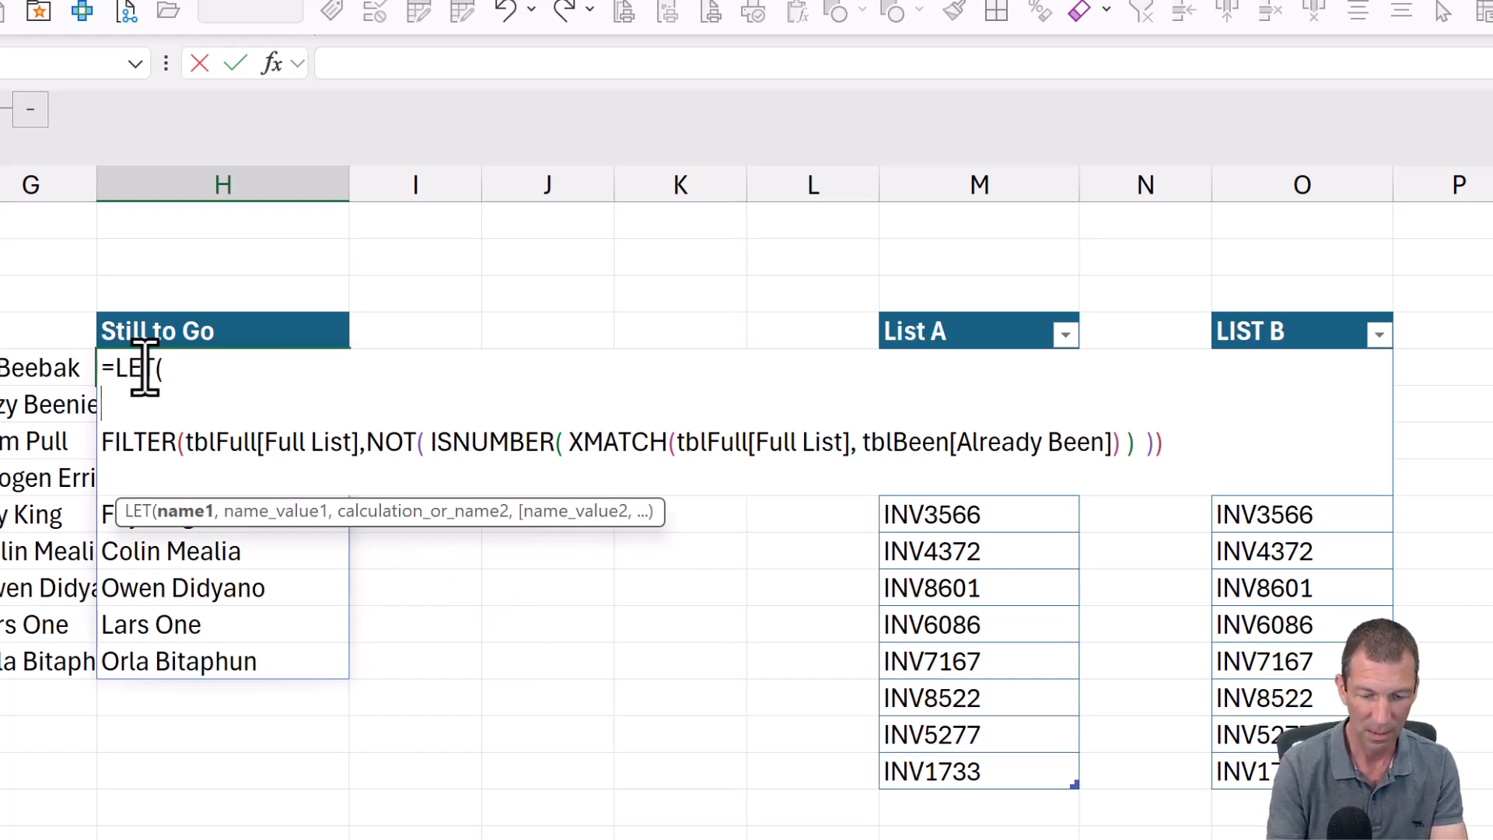
# Define a LET variable named _List that refers to tblFull[Full List]
pyautogui.write('_List')
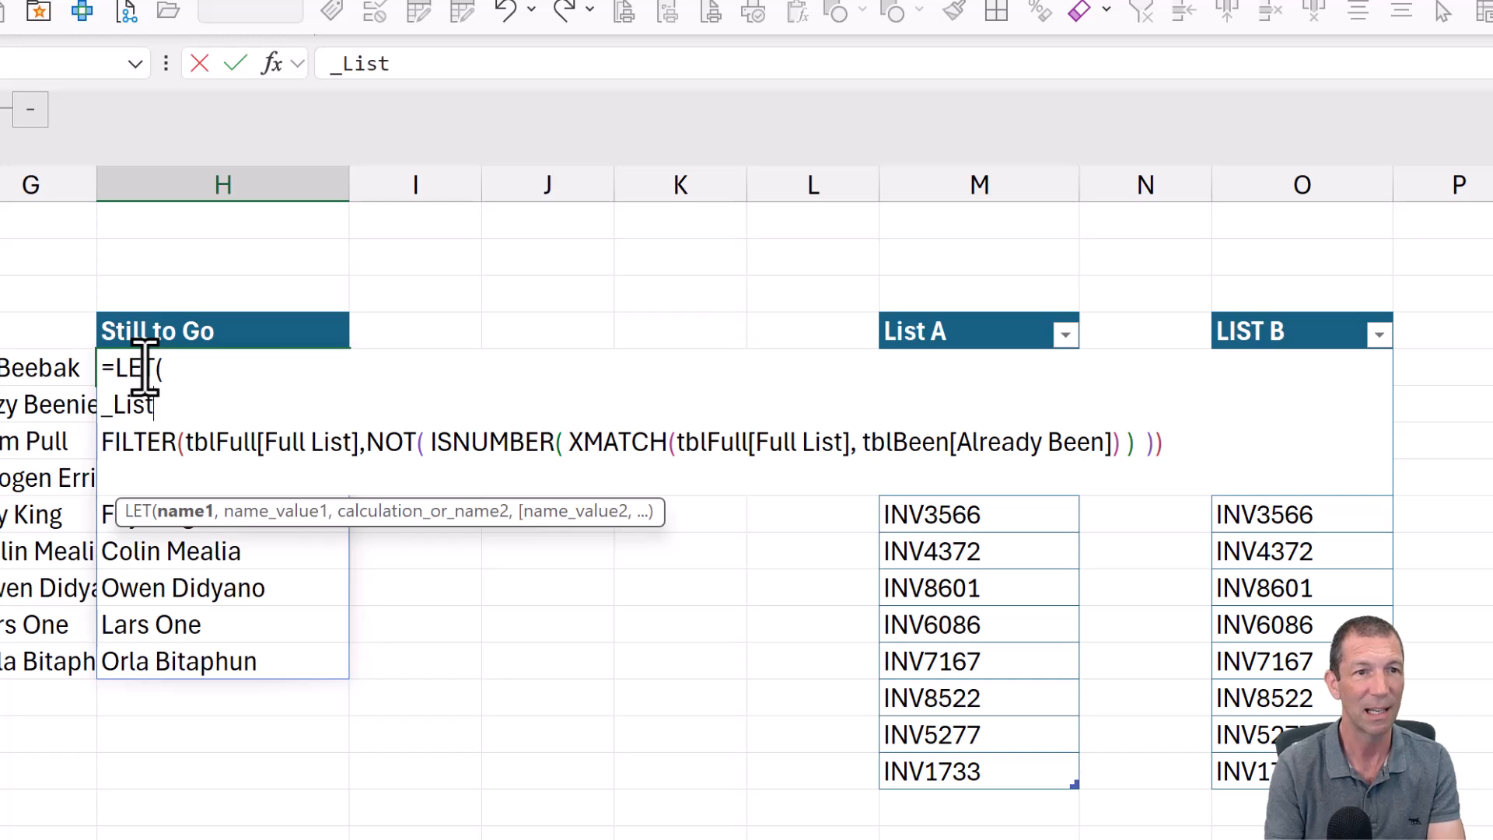
pyautogui.write(',')
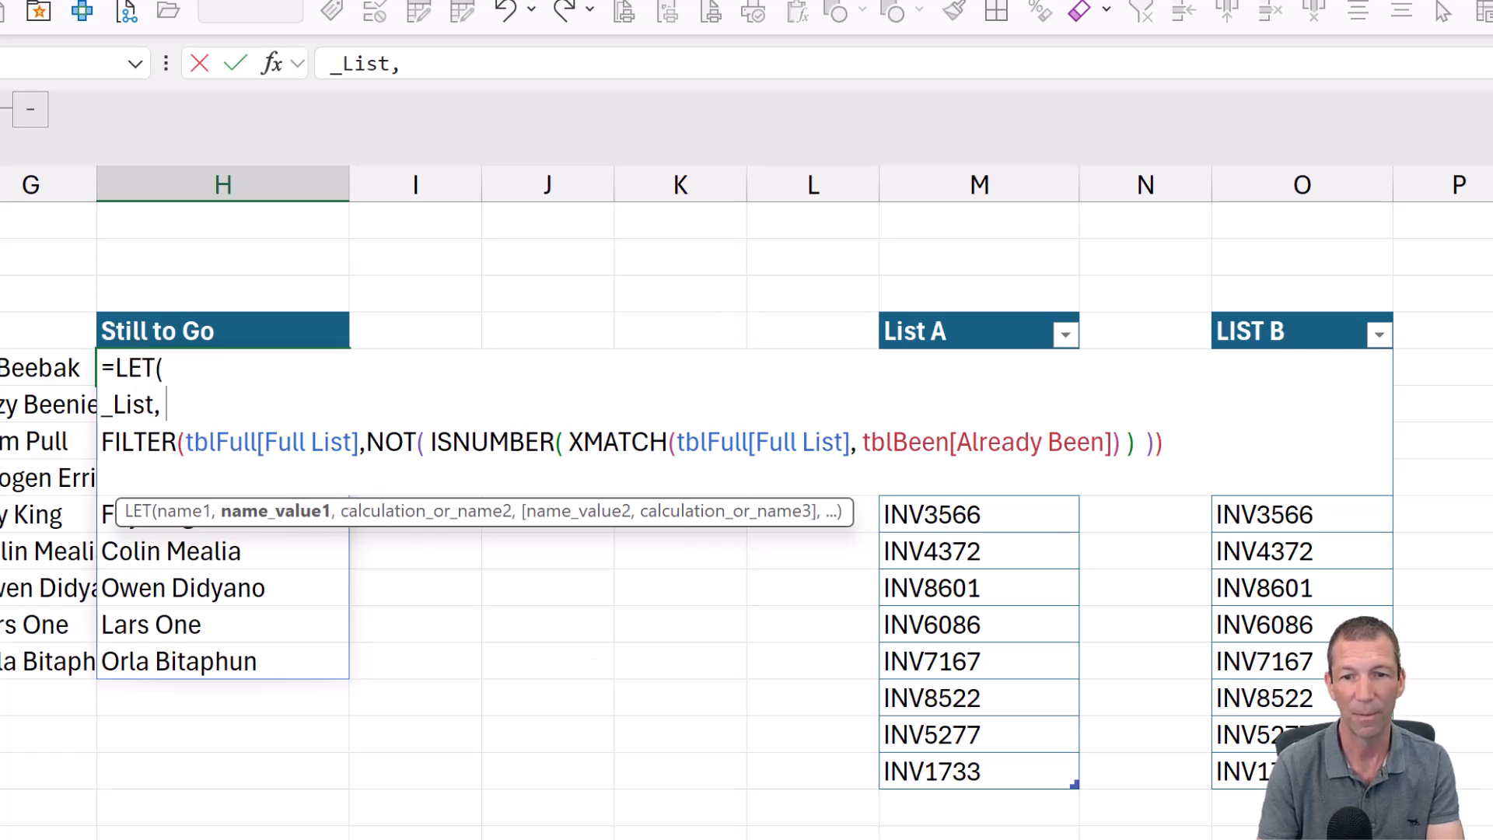
pyautogui.hscroll(-6, 131, 453)
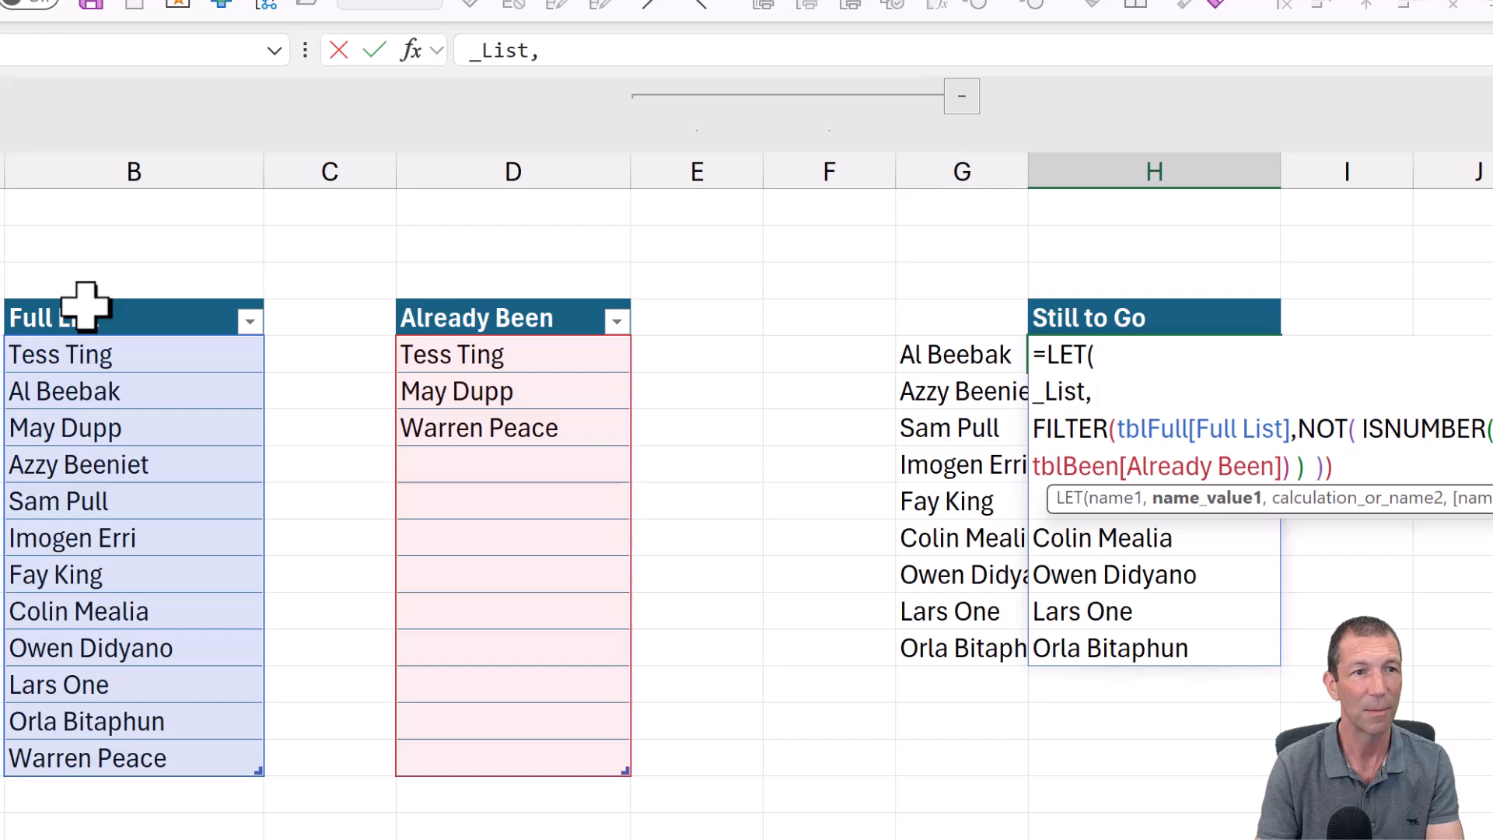
pyautogui.click(88, 290)
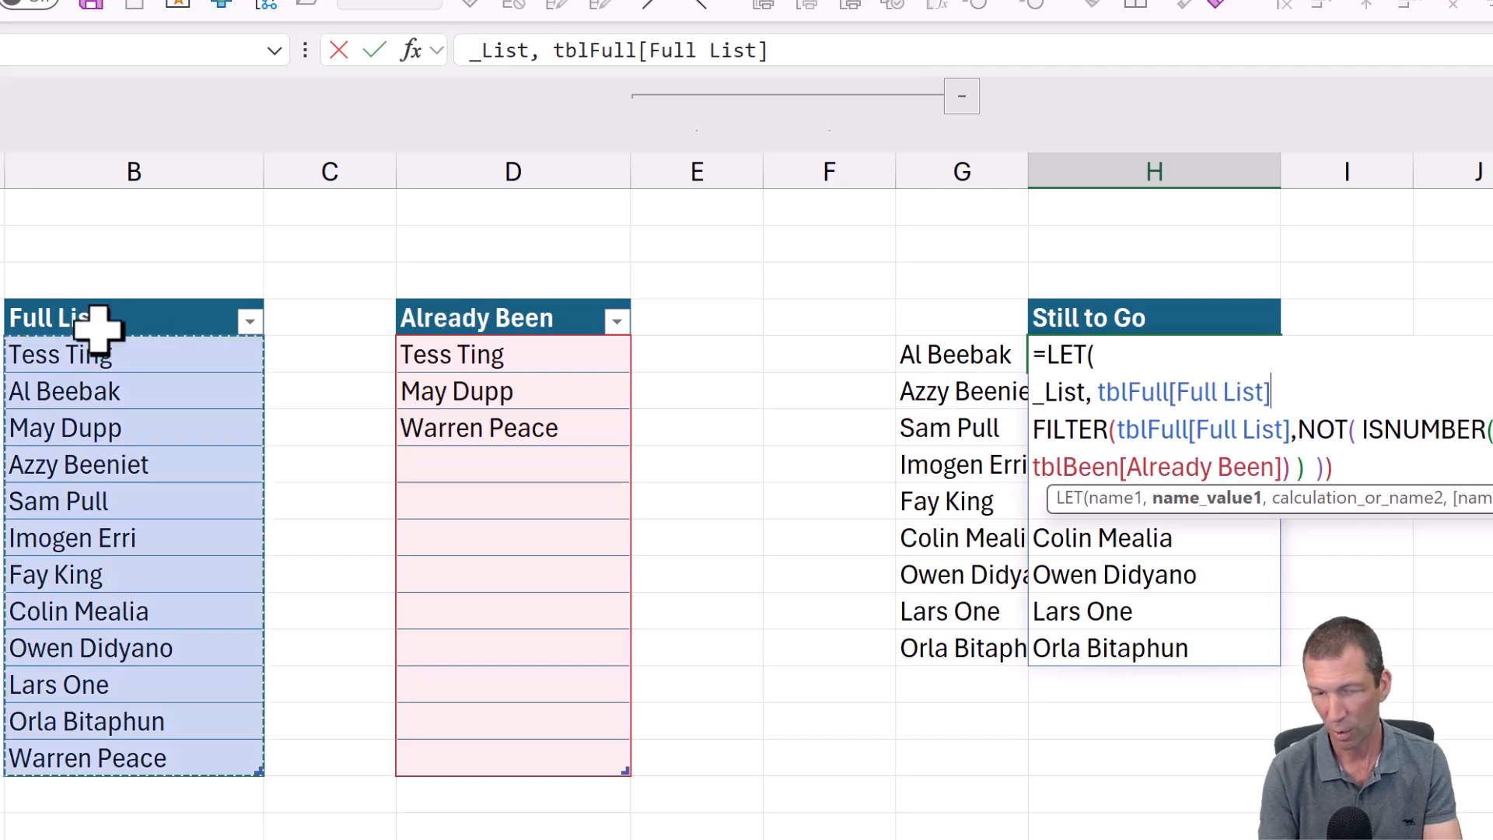
pyautogui.write(',')
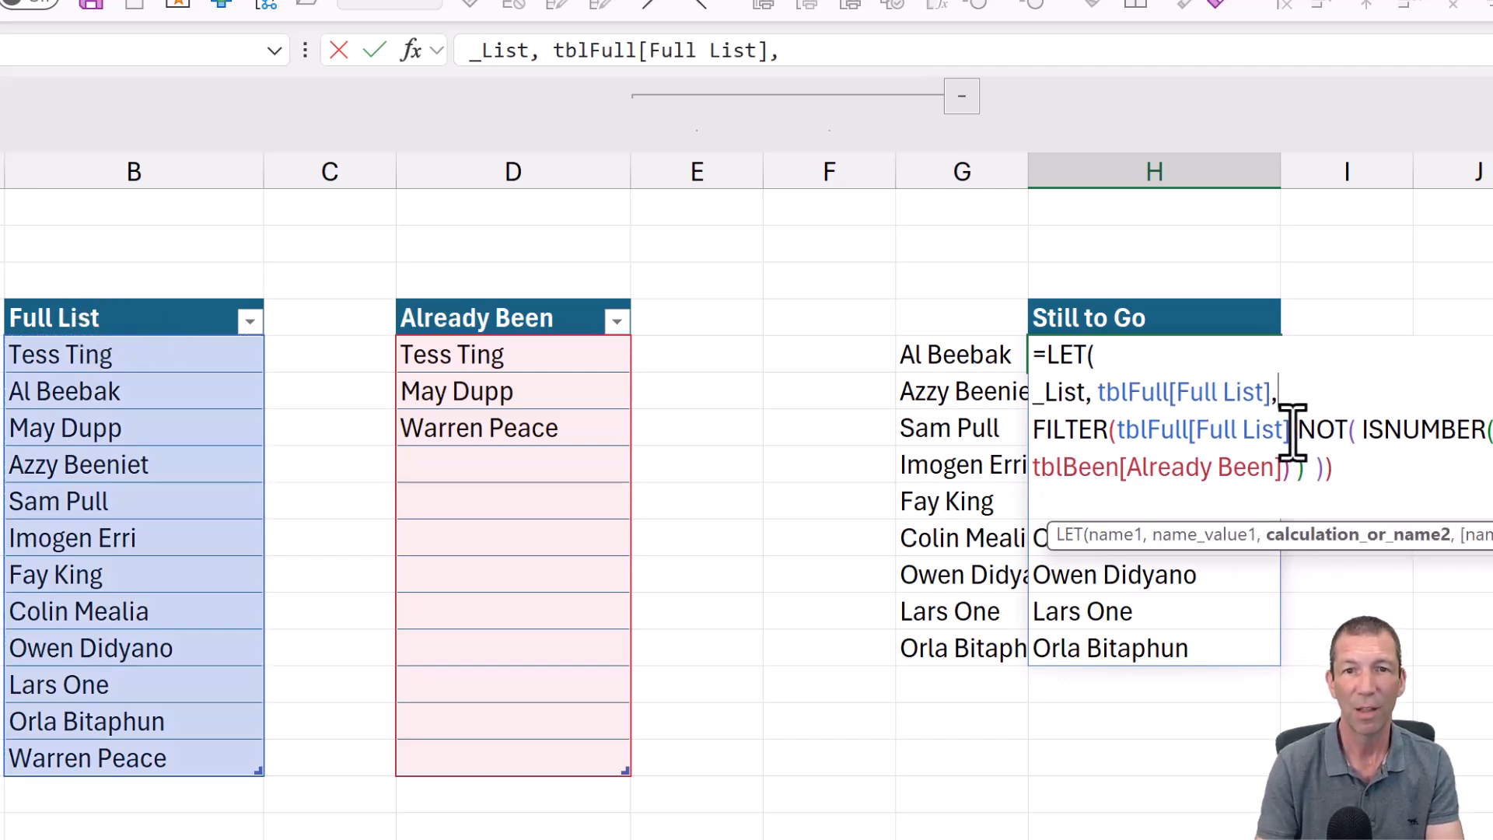
# Replace the tblFull[Full List] references inside FILTER and XMATCH with the _List variable
pyautogui.moveTo(1252, 432); pyautogui.dragTo(1081, 425)
pyautogui.moveTo(748, 420); pyautogui.dragTo(742, 424)
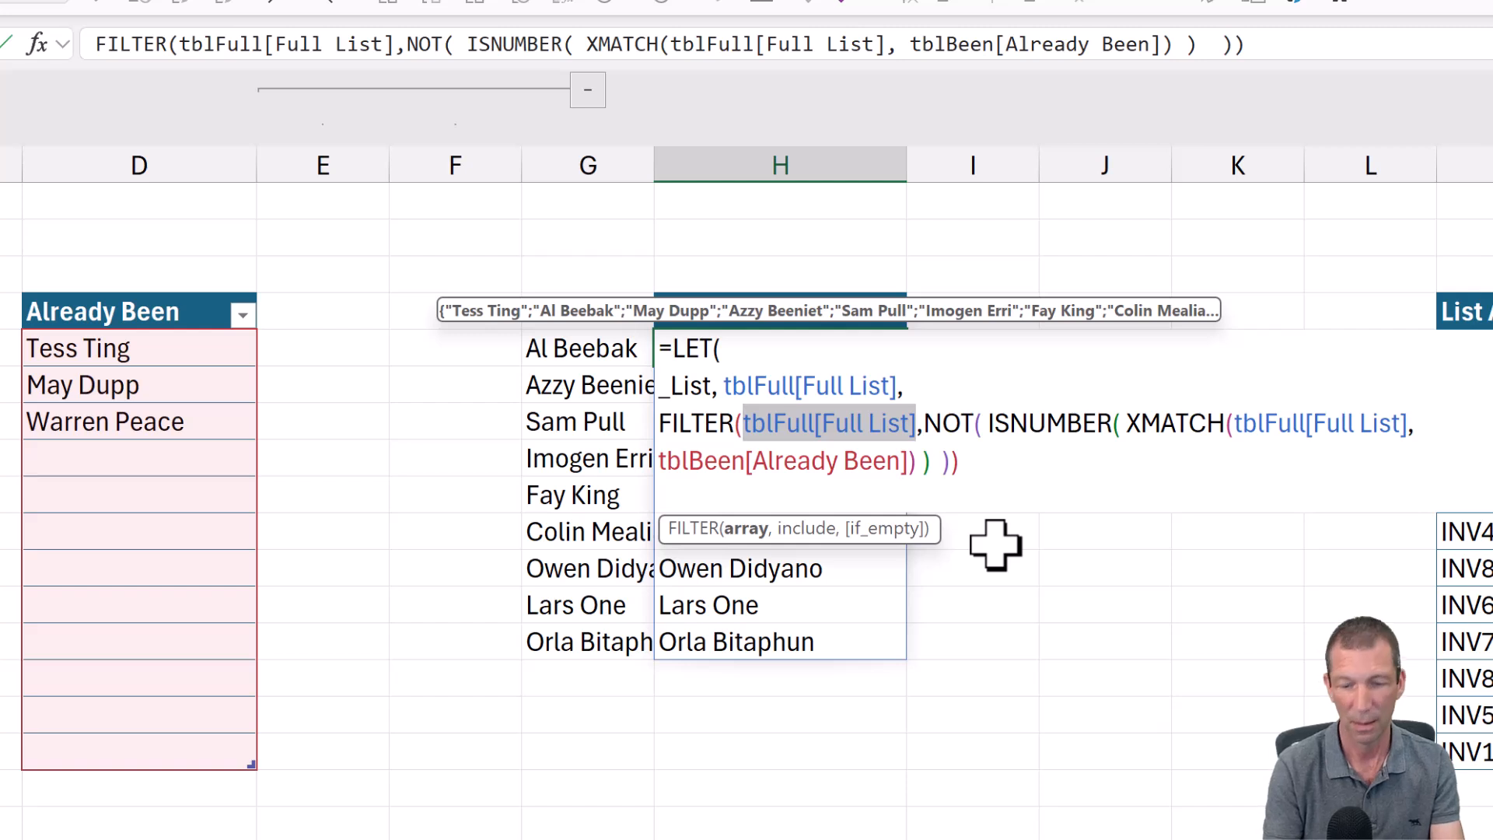
pyautogui.write('_')
pyautogui.press('Tab')
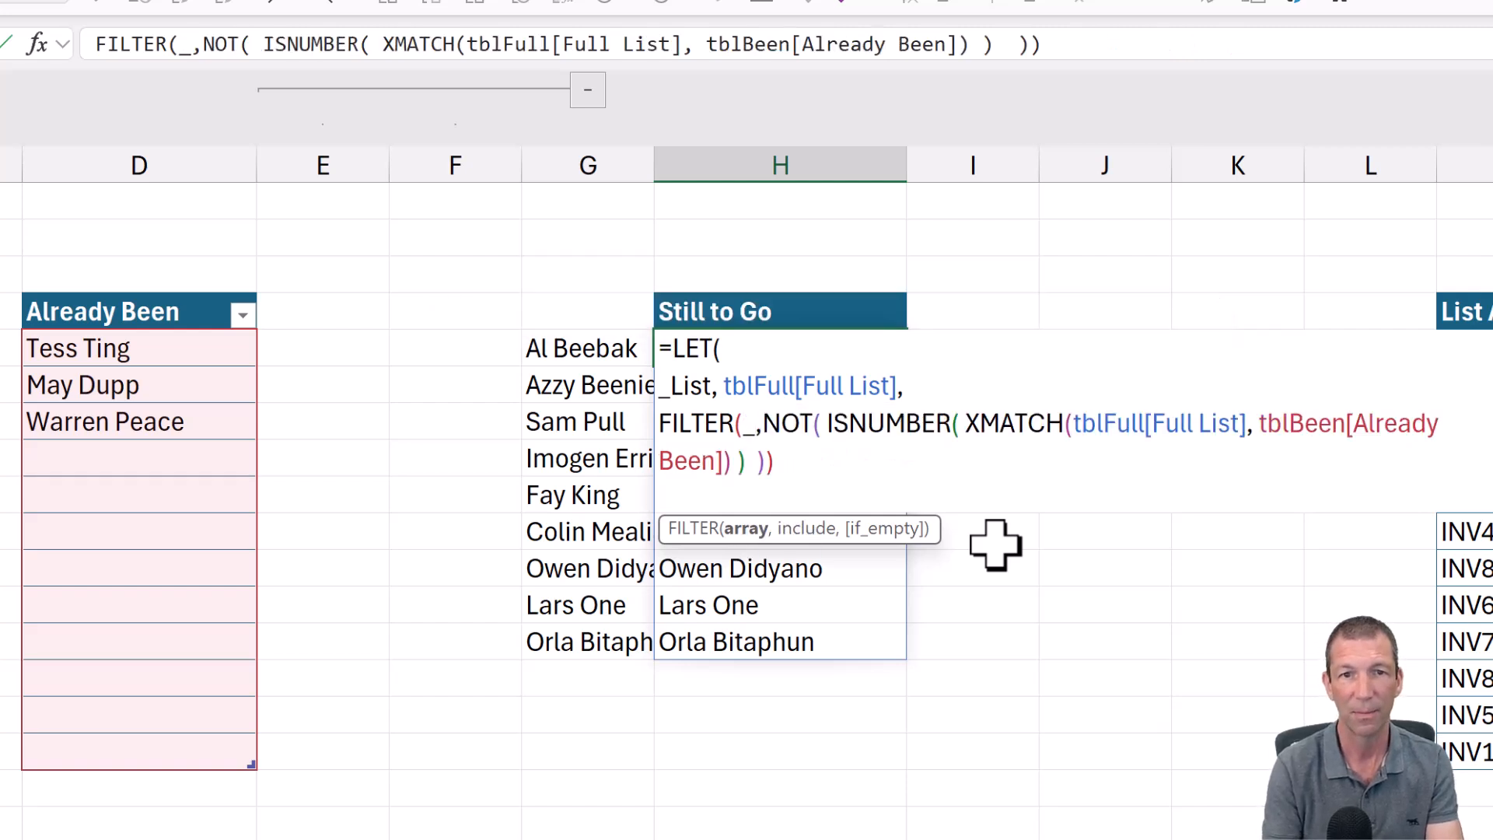
pyautogui.moveTo(1280, 428); pyautogui.dragTo(1113, 431)
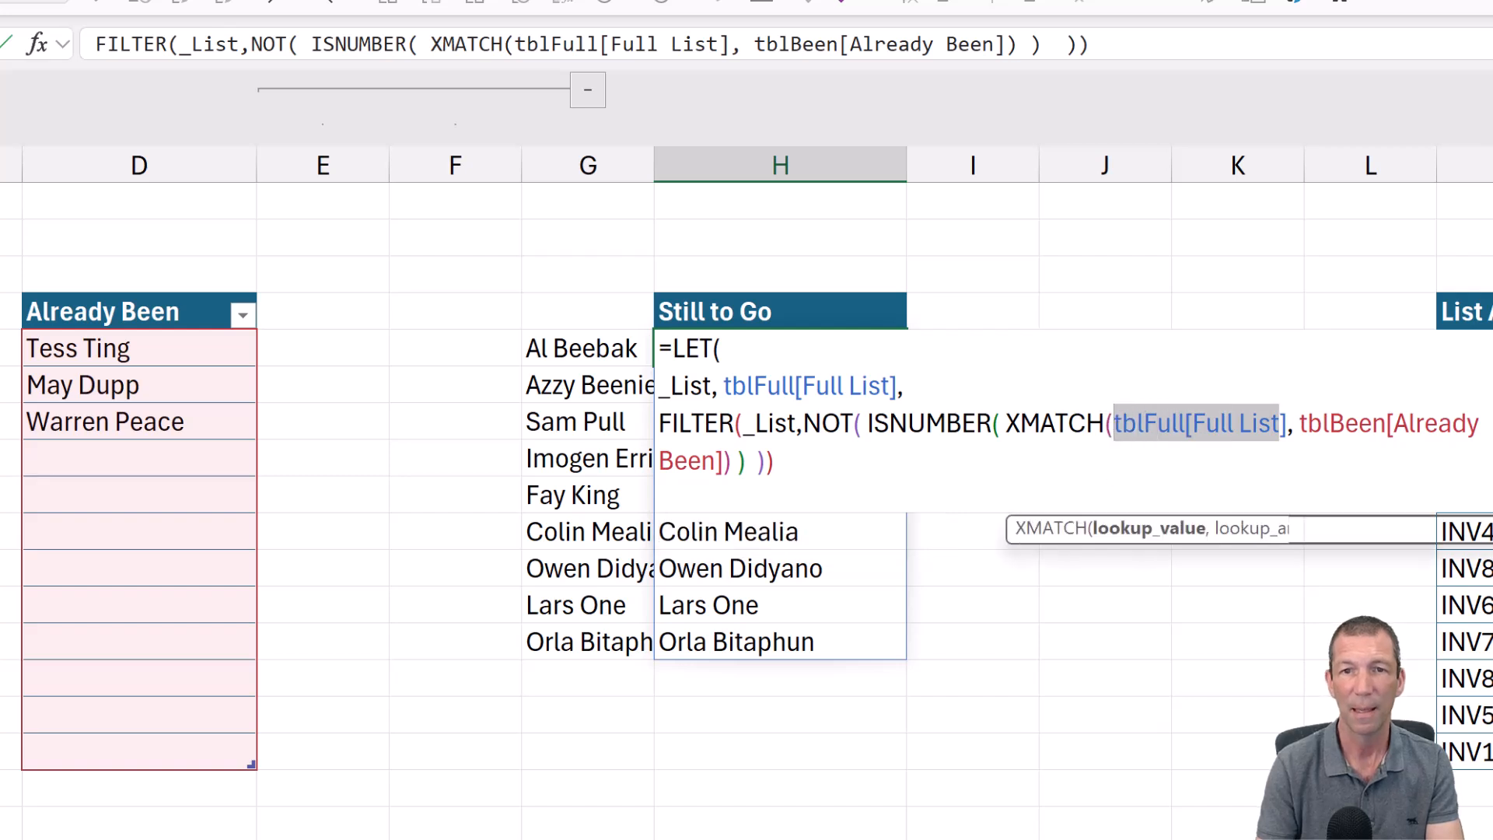
pyautogui.write('_')
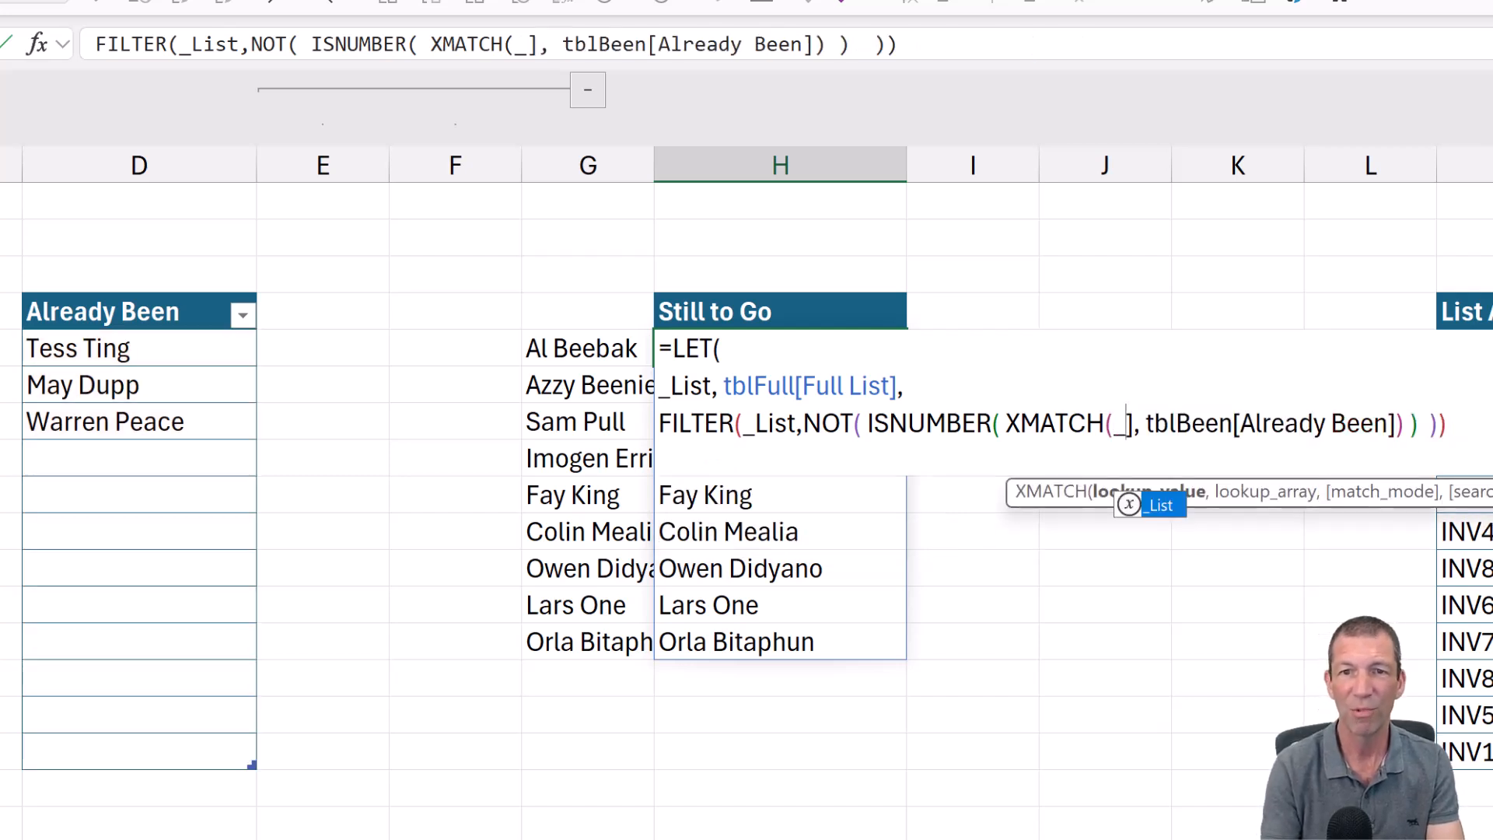
pyautogui.press('Tab')
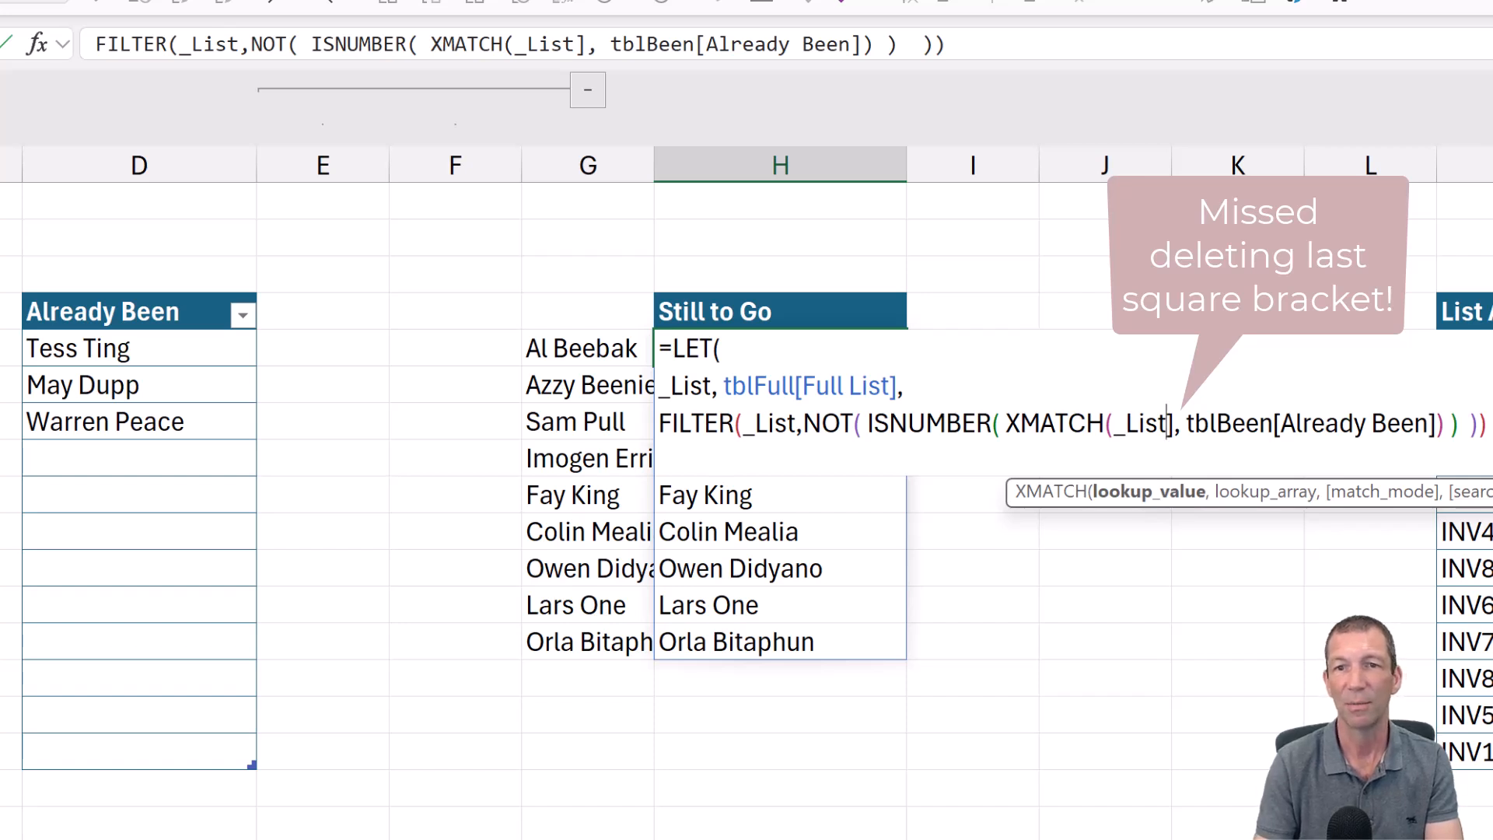
# Rename the variable to _List1 in its LET definition and in both the XMATCH and FILTER arguments
pyautogui.click(709, 384)
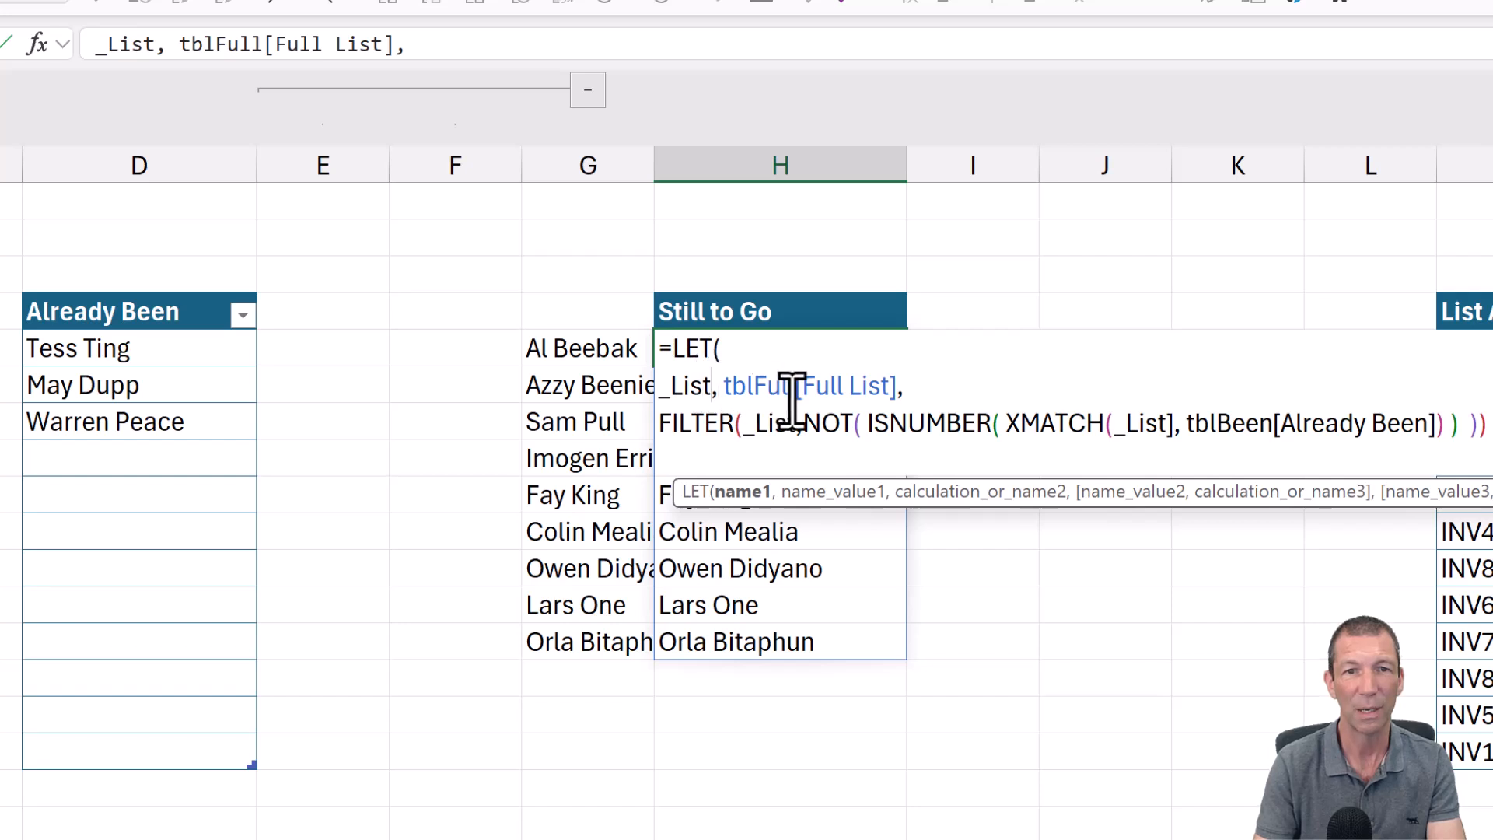
pyautogui.write('1')
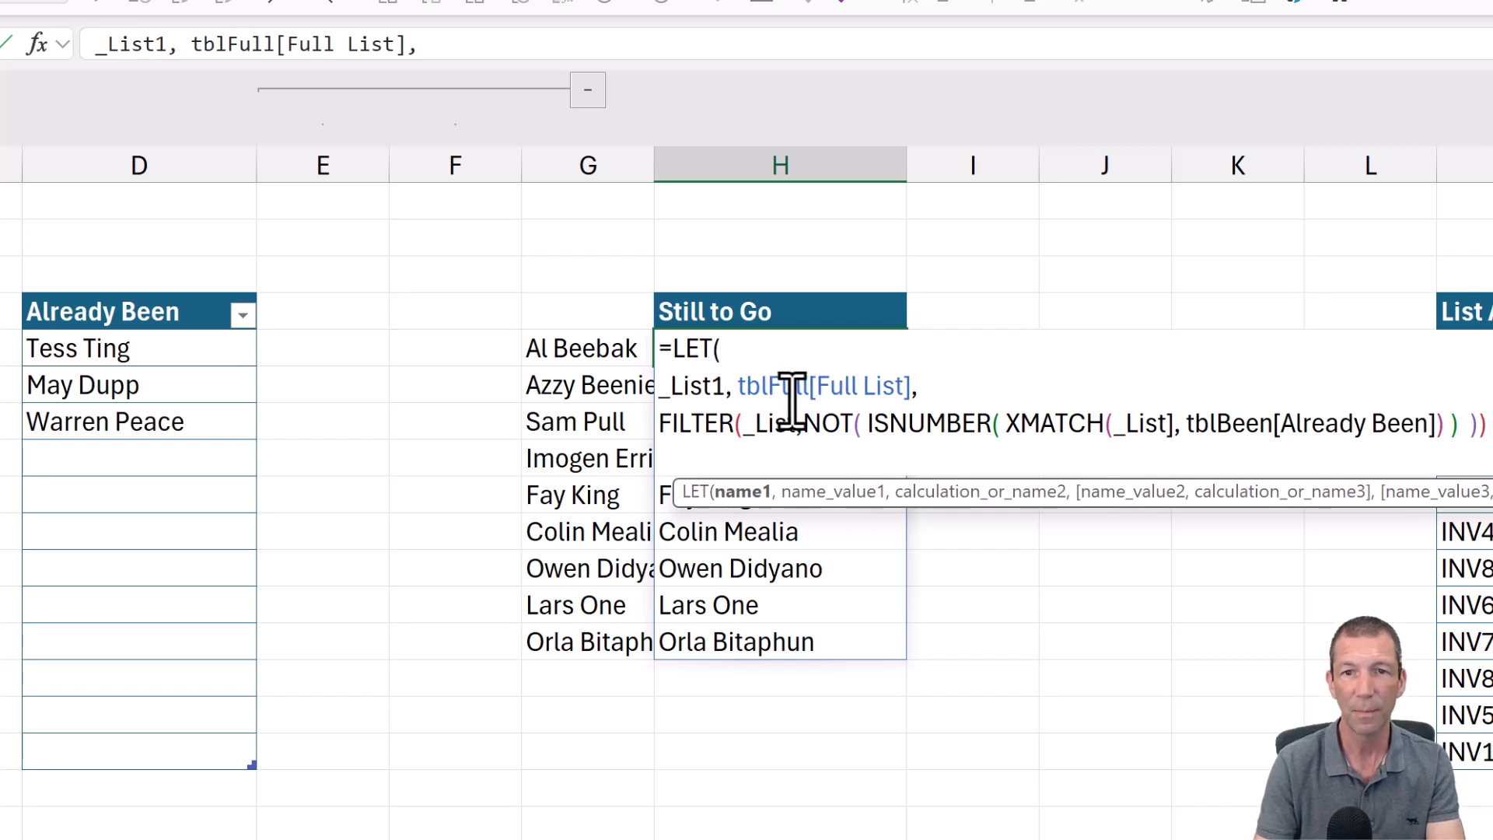
pyautogui.click(1166, 423)
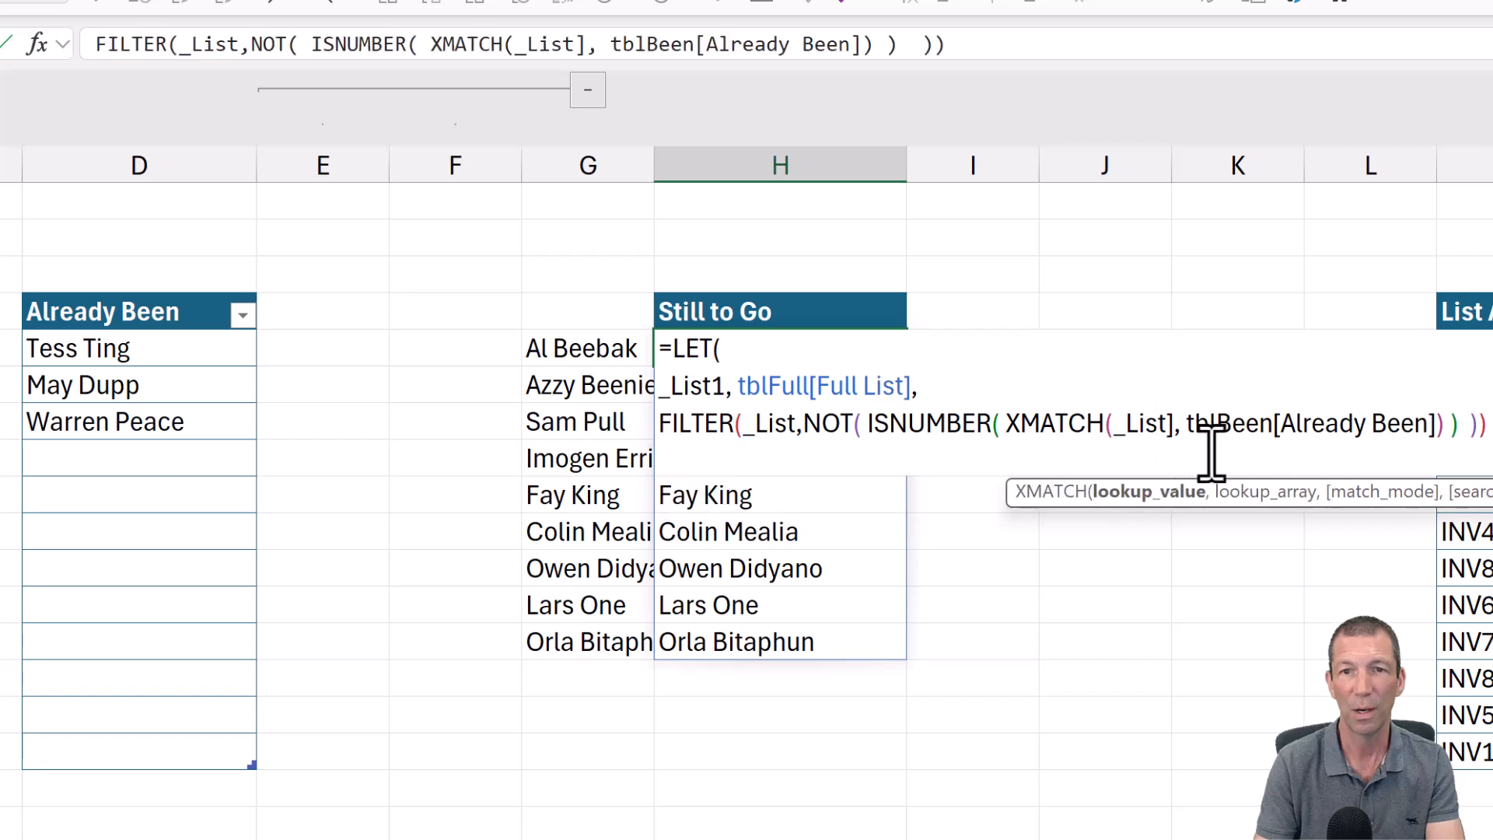
pyautogui.press('Right')
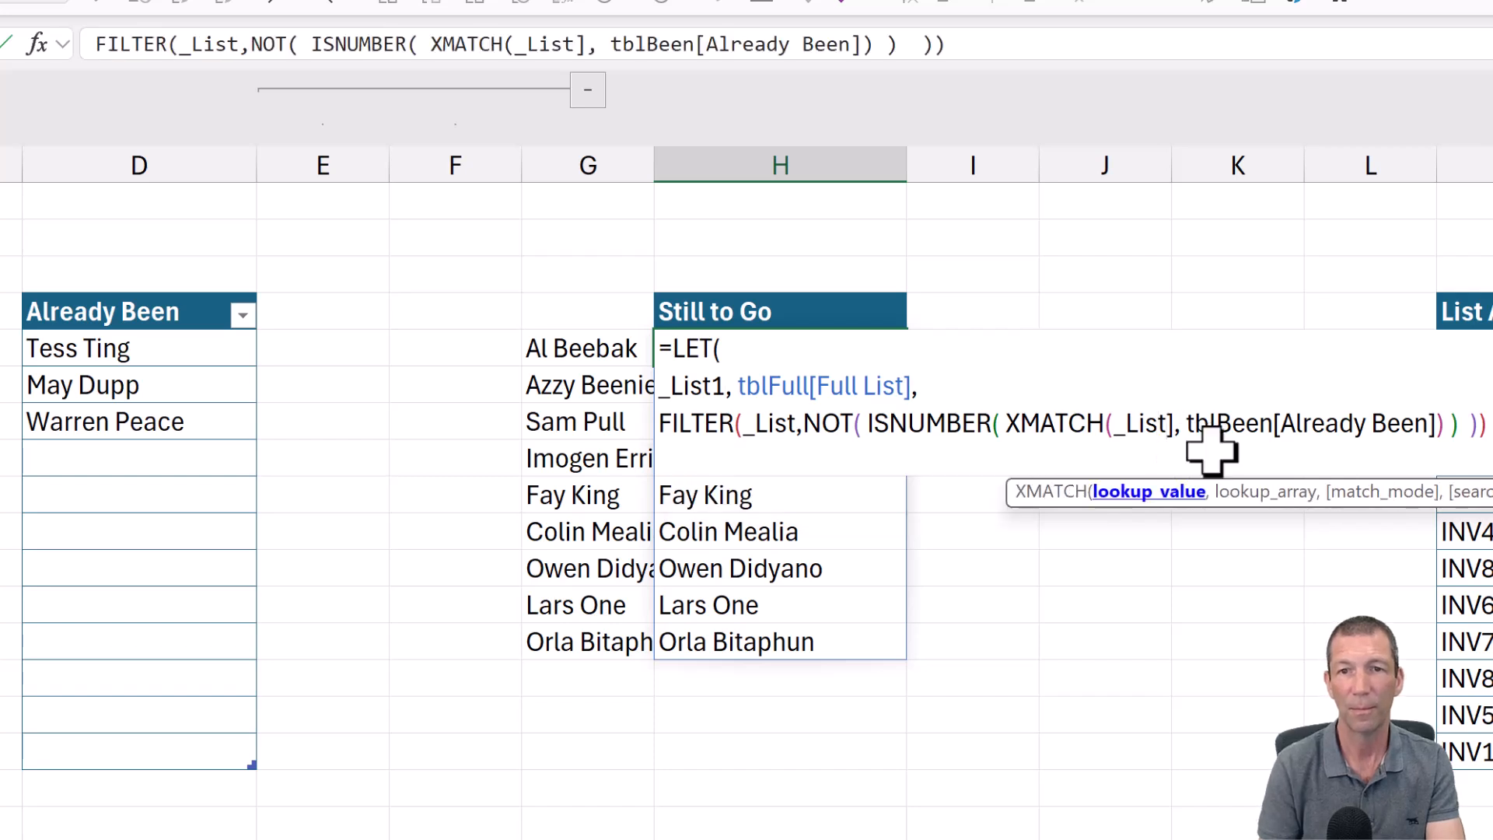
pyautogui.write('1')
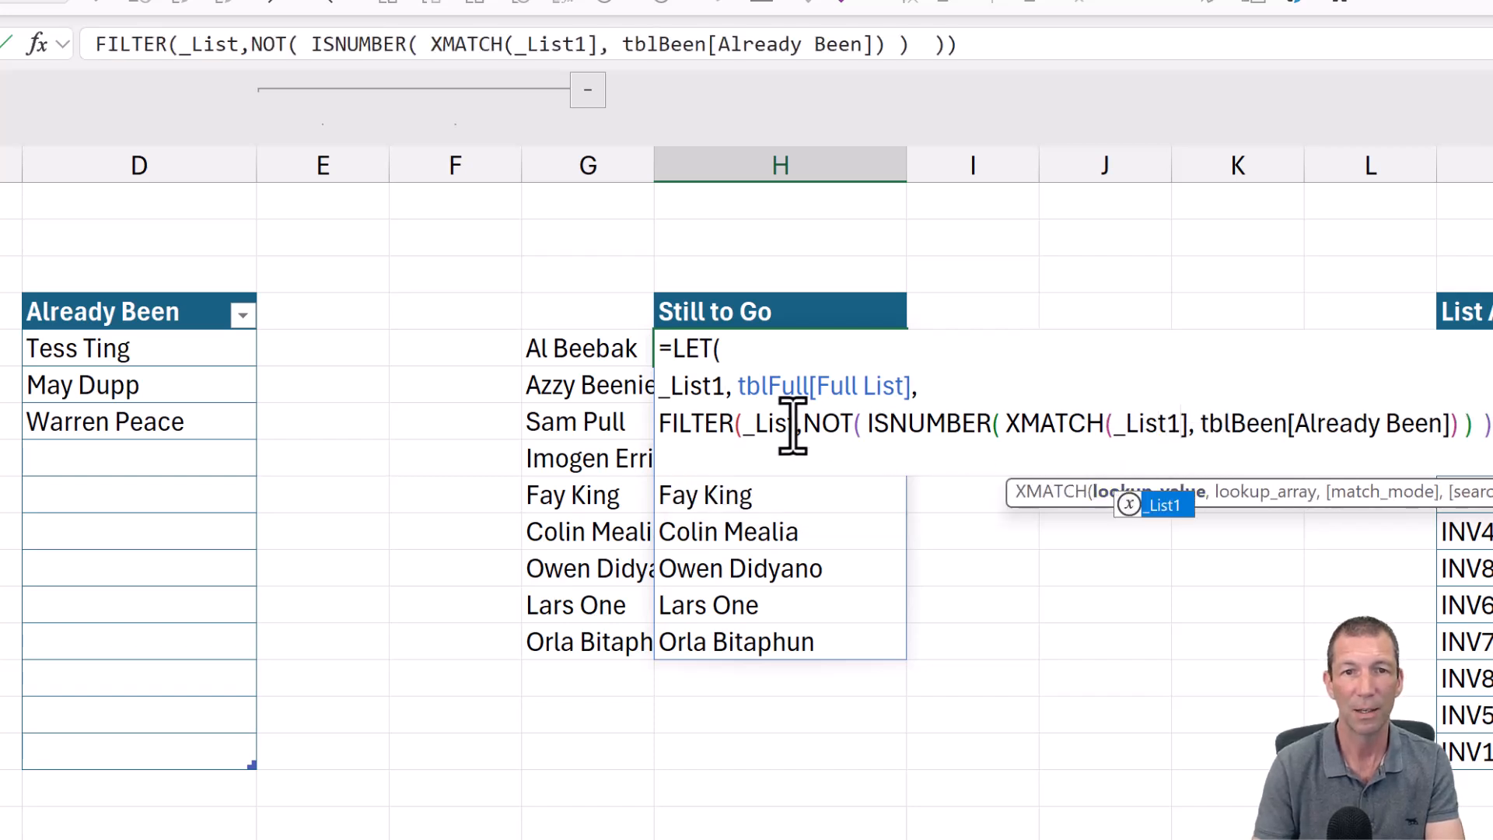
pyautogui.click(719, 423)
pyautogui.write('!')
pyautogui.press('BackSpace')
pyautogui.write('1')
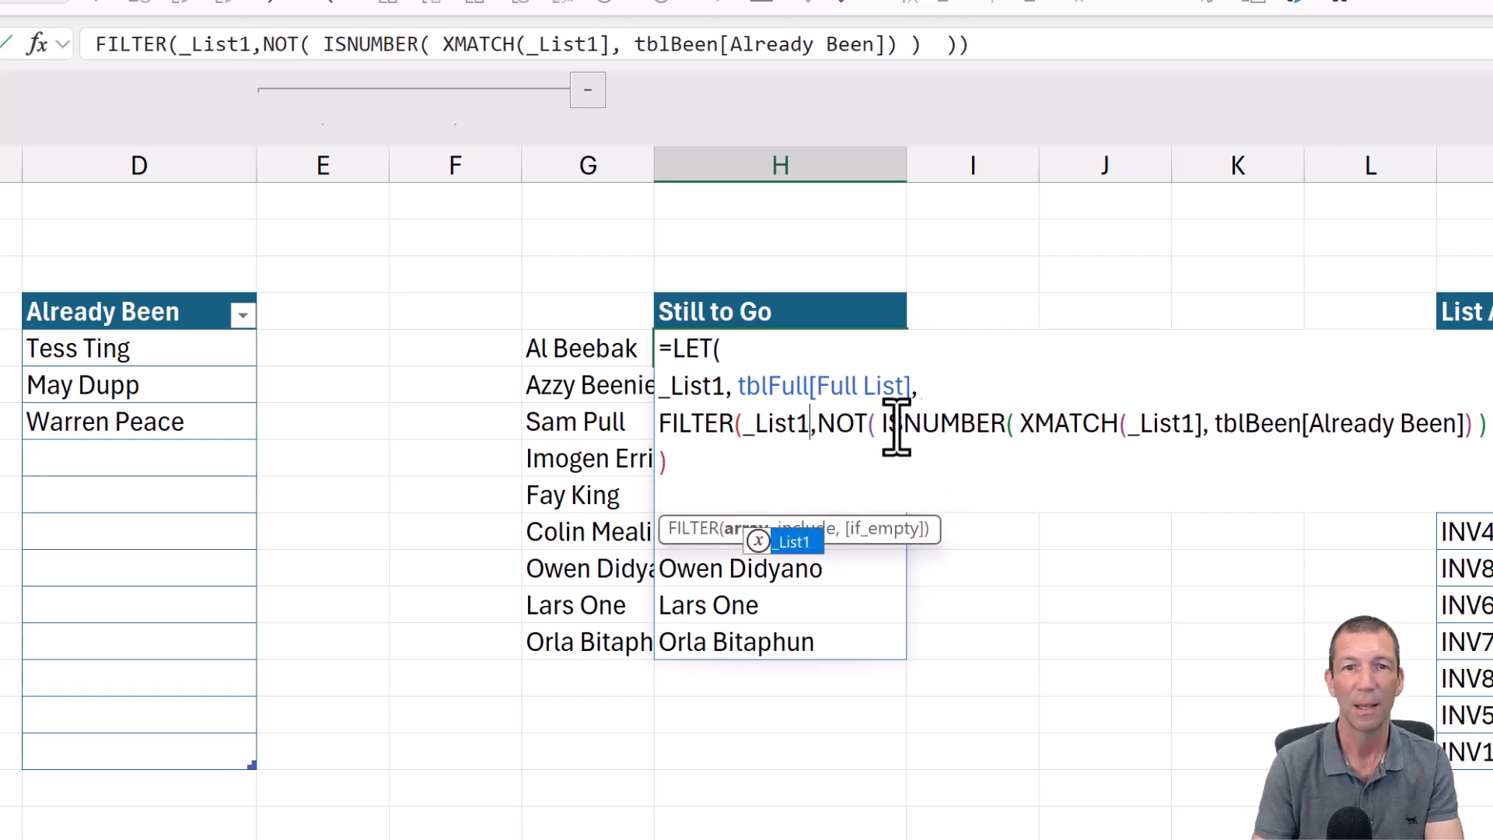
# Add a second LET variable on a new line, _List2, that refers to tblBeen[Already Been]
pyautogui.click(971, 379)
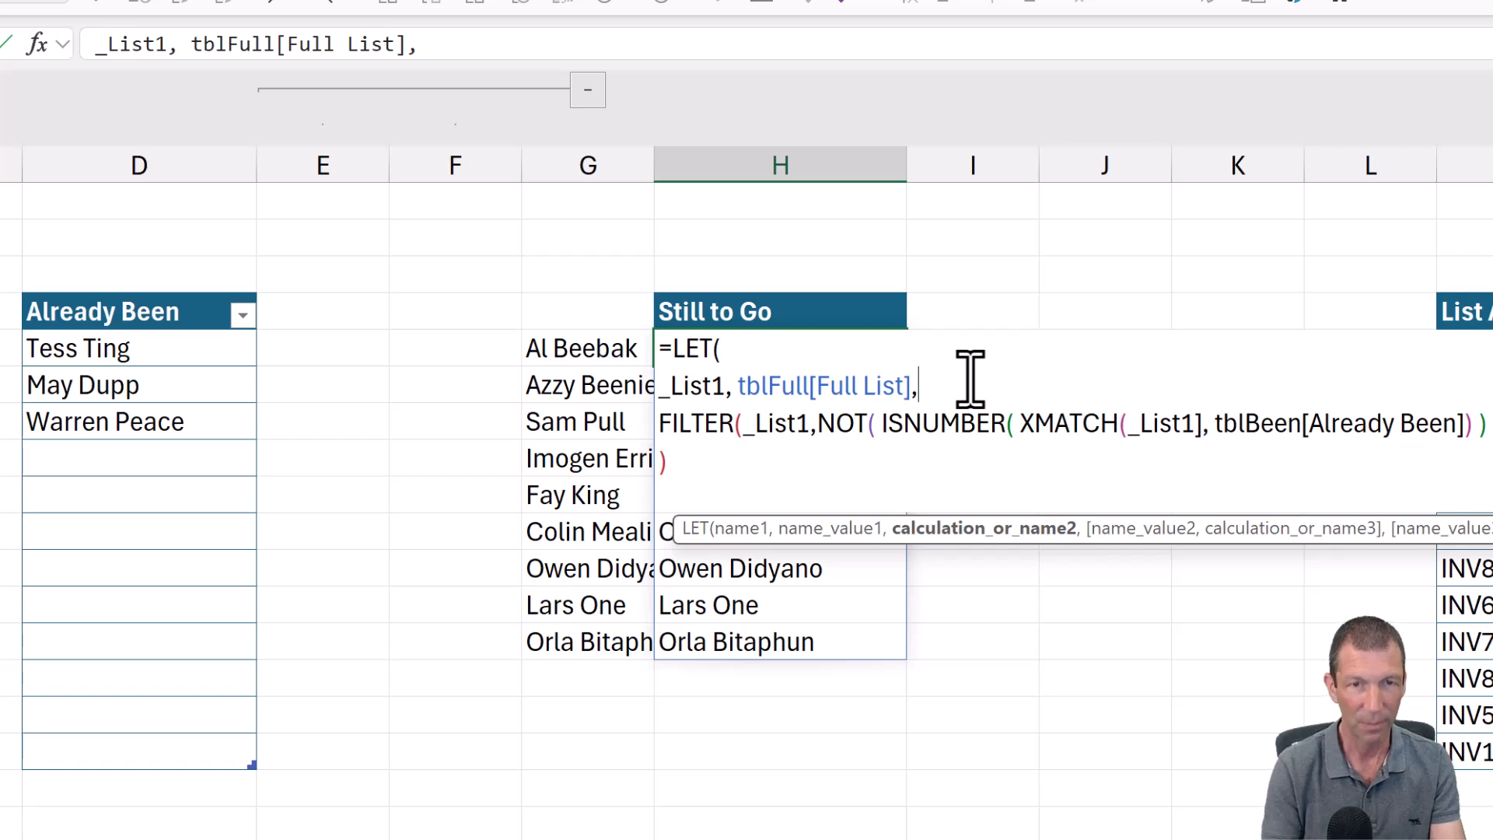
pyautogui.hotkey('alt', 'Return')
pyautogui.write('_List2')
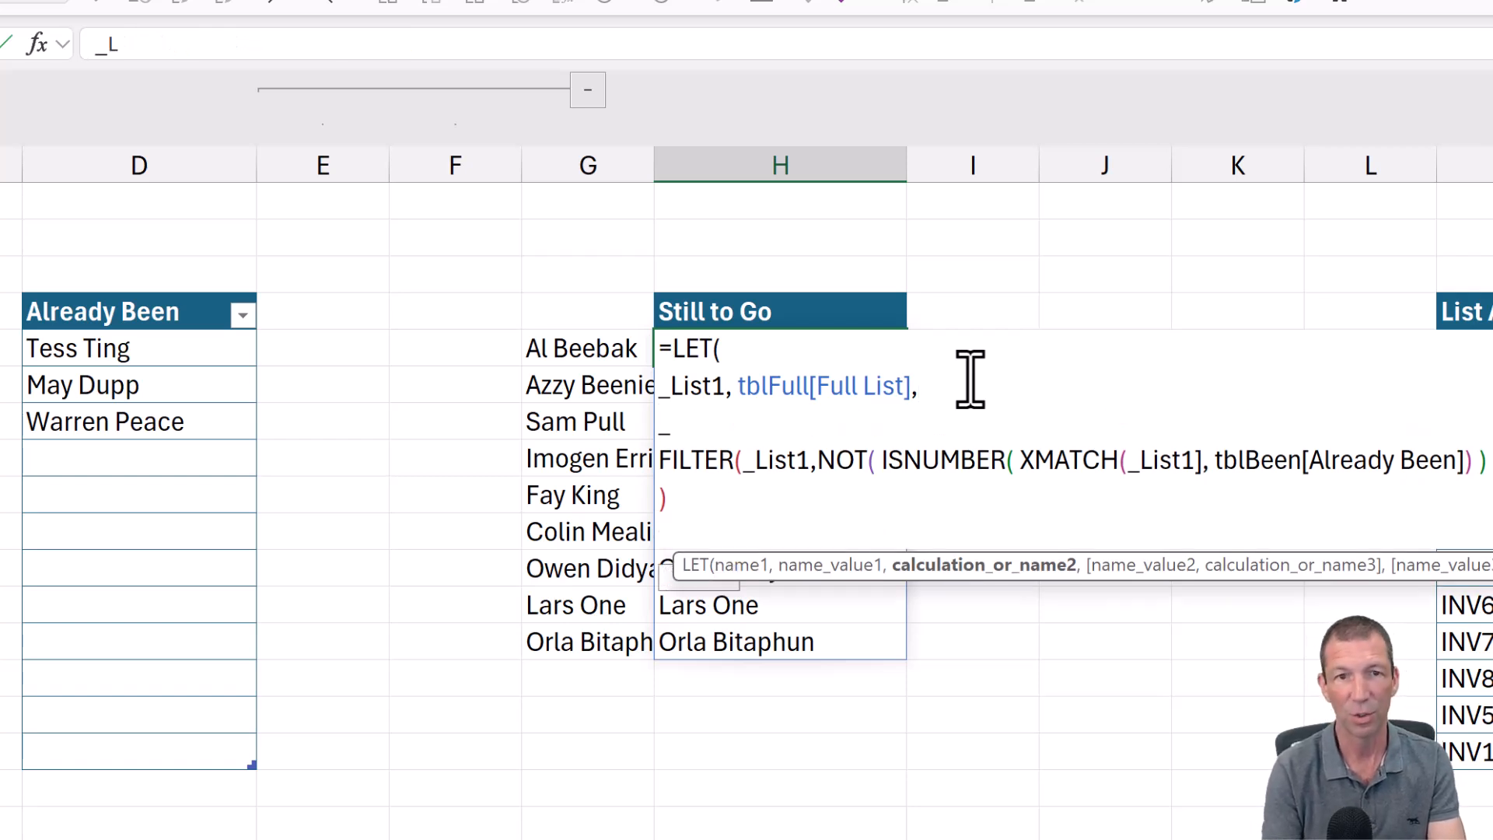
pyautogui.write(',')
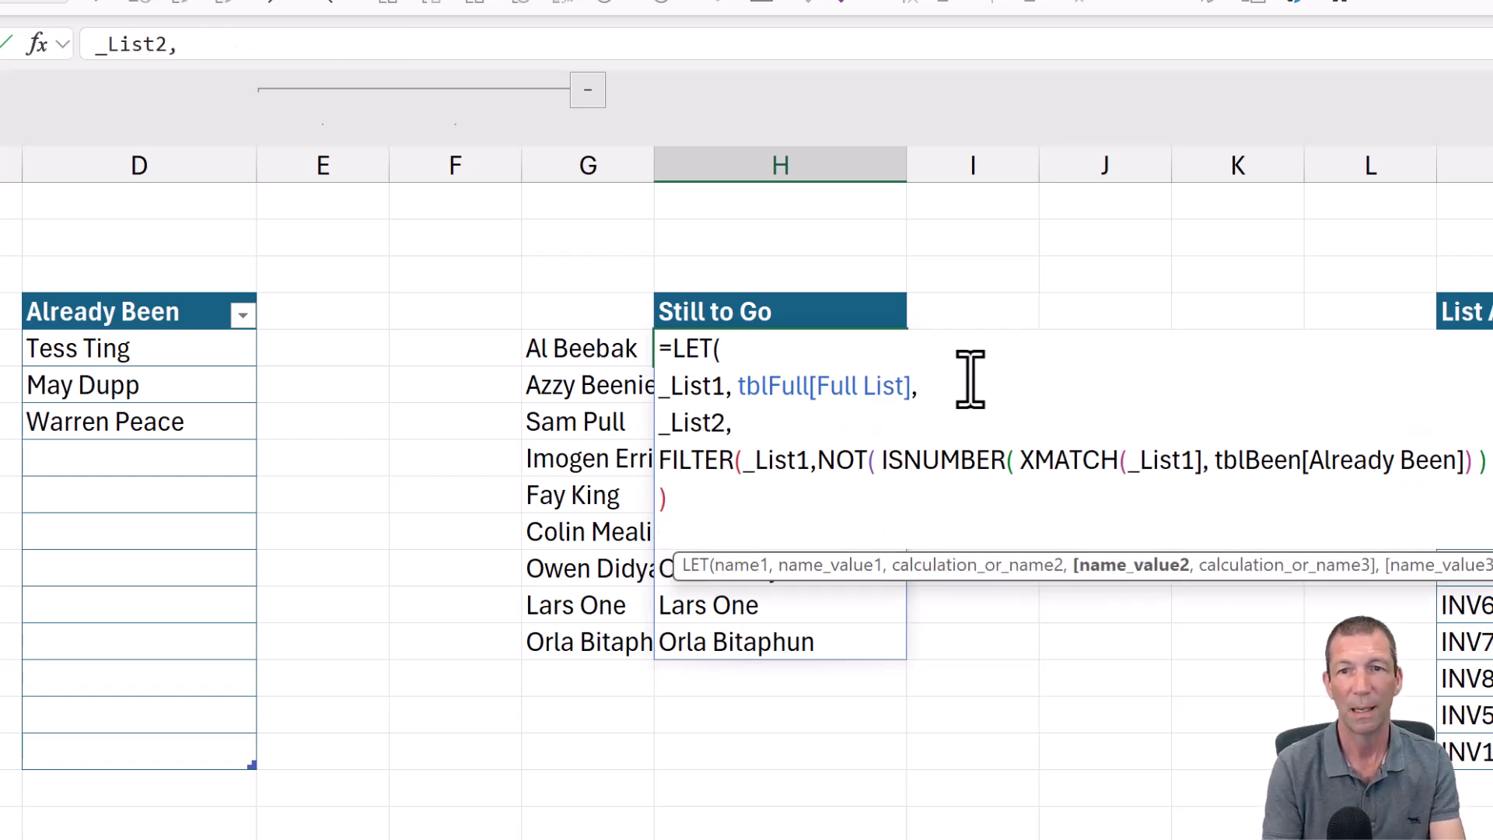
pyautogui.click(126, 294)
pyautogui.write(',')
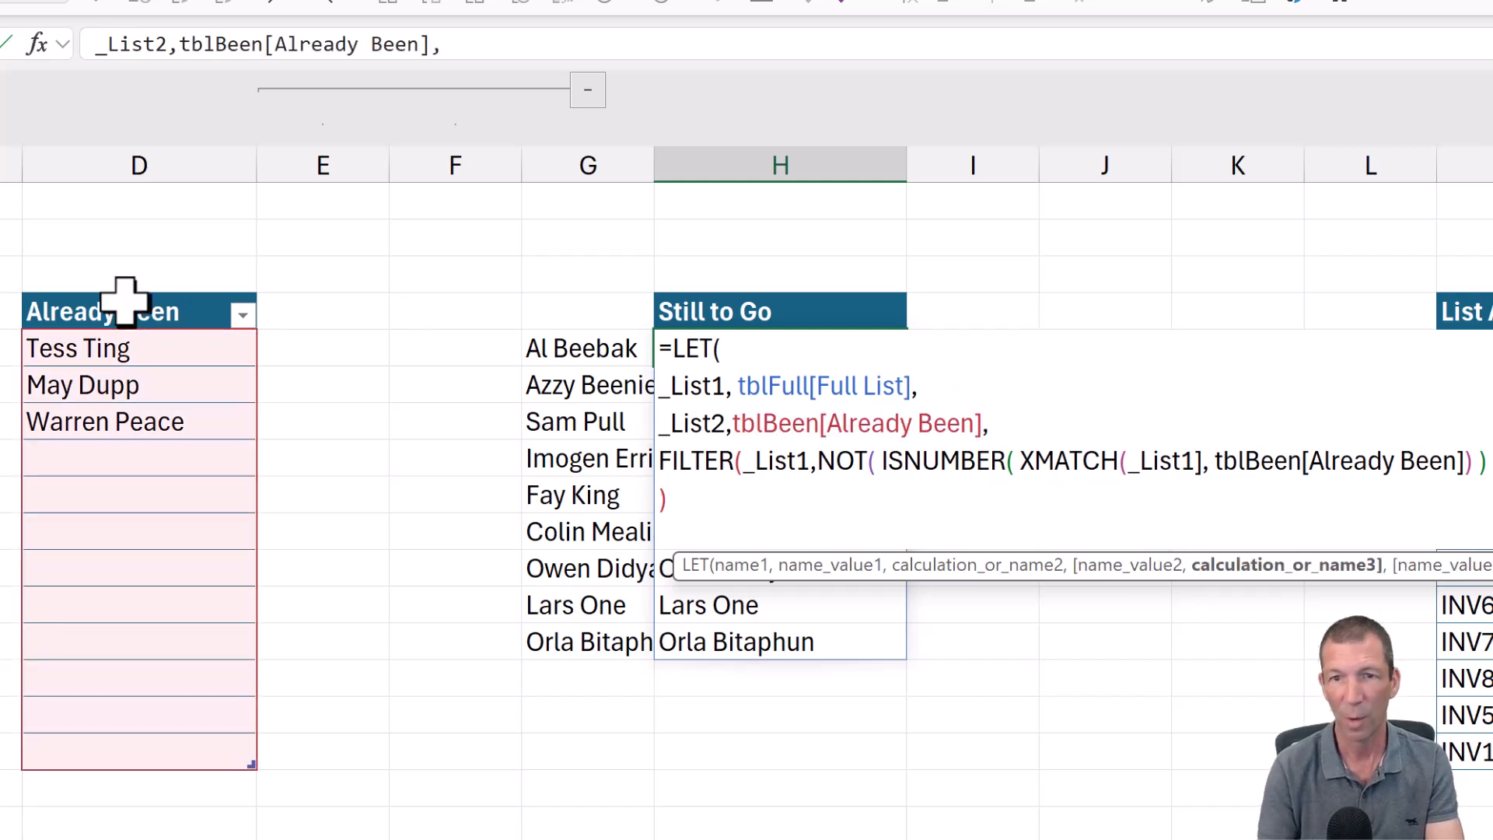
# Replace the tblBeen[Already Been] lookup array inside XMATCH with the _List2 variable
pyautogui.click(1220, 460)
pyautogui.moveTo(1220, 460); pyautogui.dragTo(1466, 462)
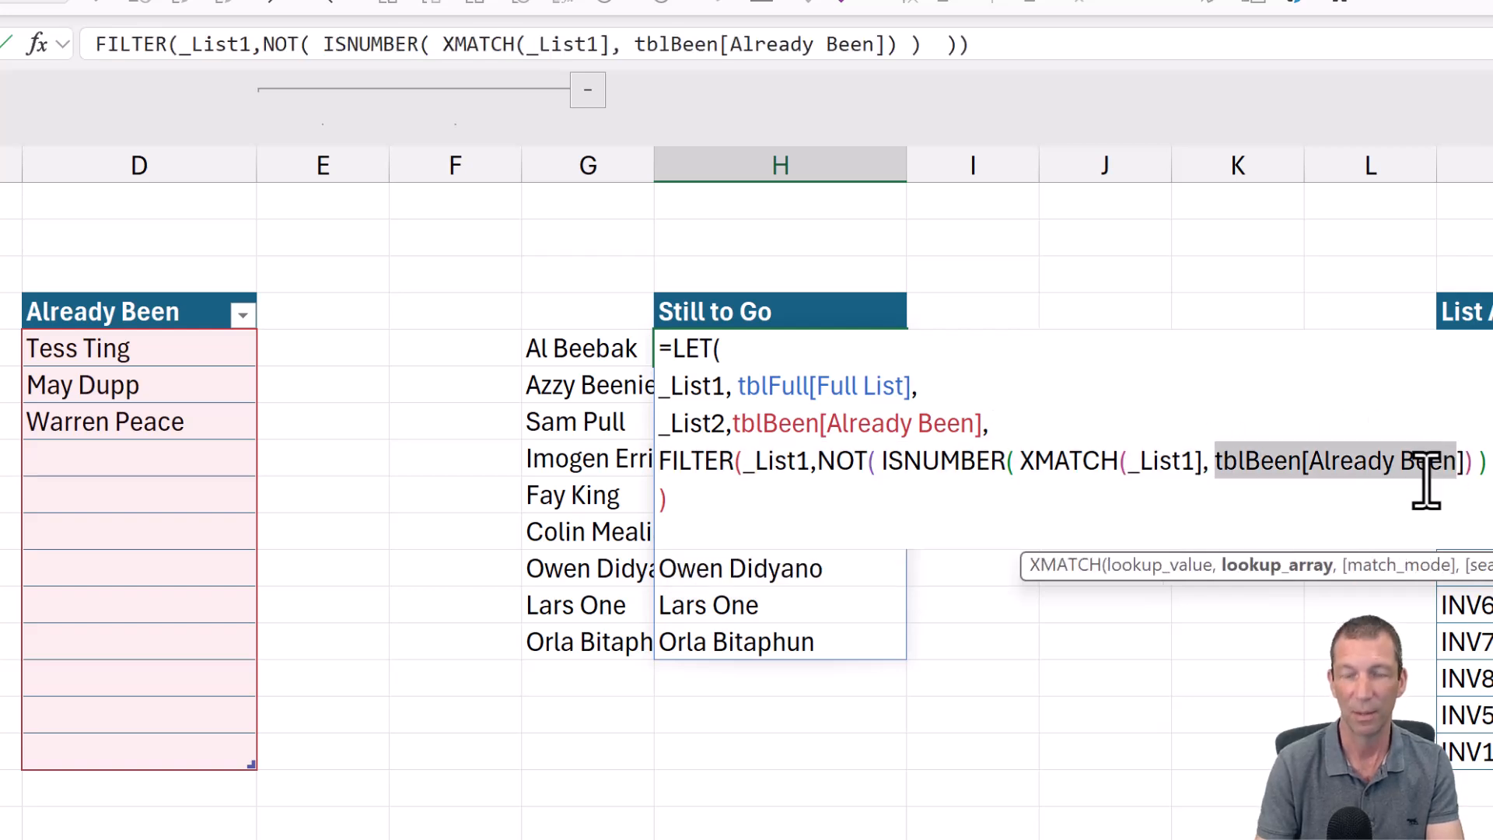
pyautogui.write('_')
pyautogui.press('Down')
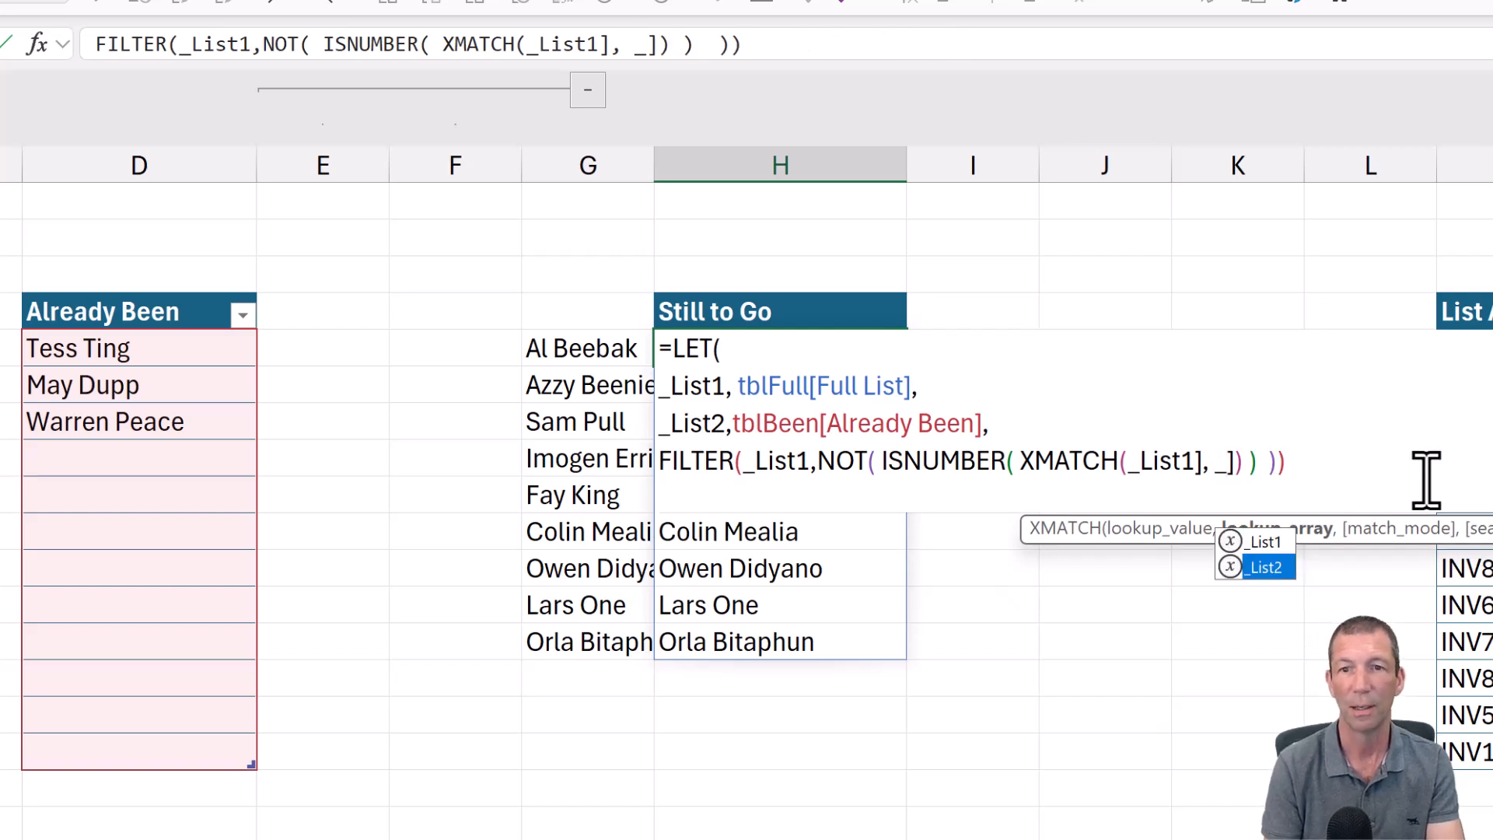
pyautogui.press('Tab')
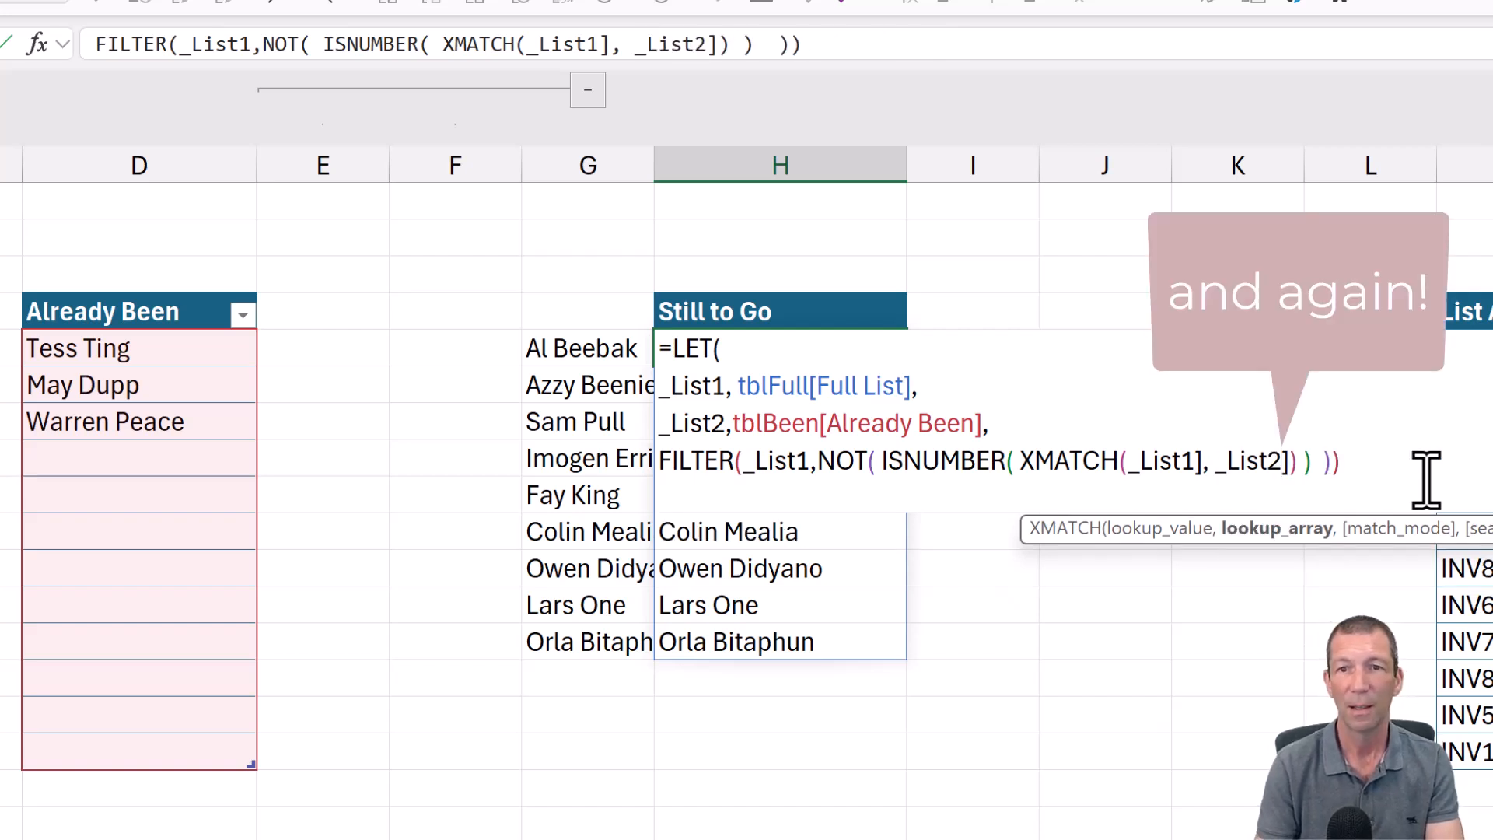
# Close the LET function with a parenthesis on its own line and try to commit the formula
pyautogui.press('End')
pyautogui.hotkey('alt', 'Return')
pyautogui.write(')')
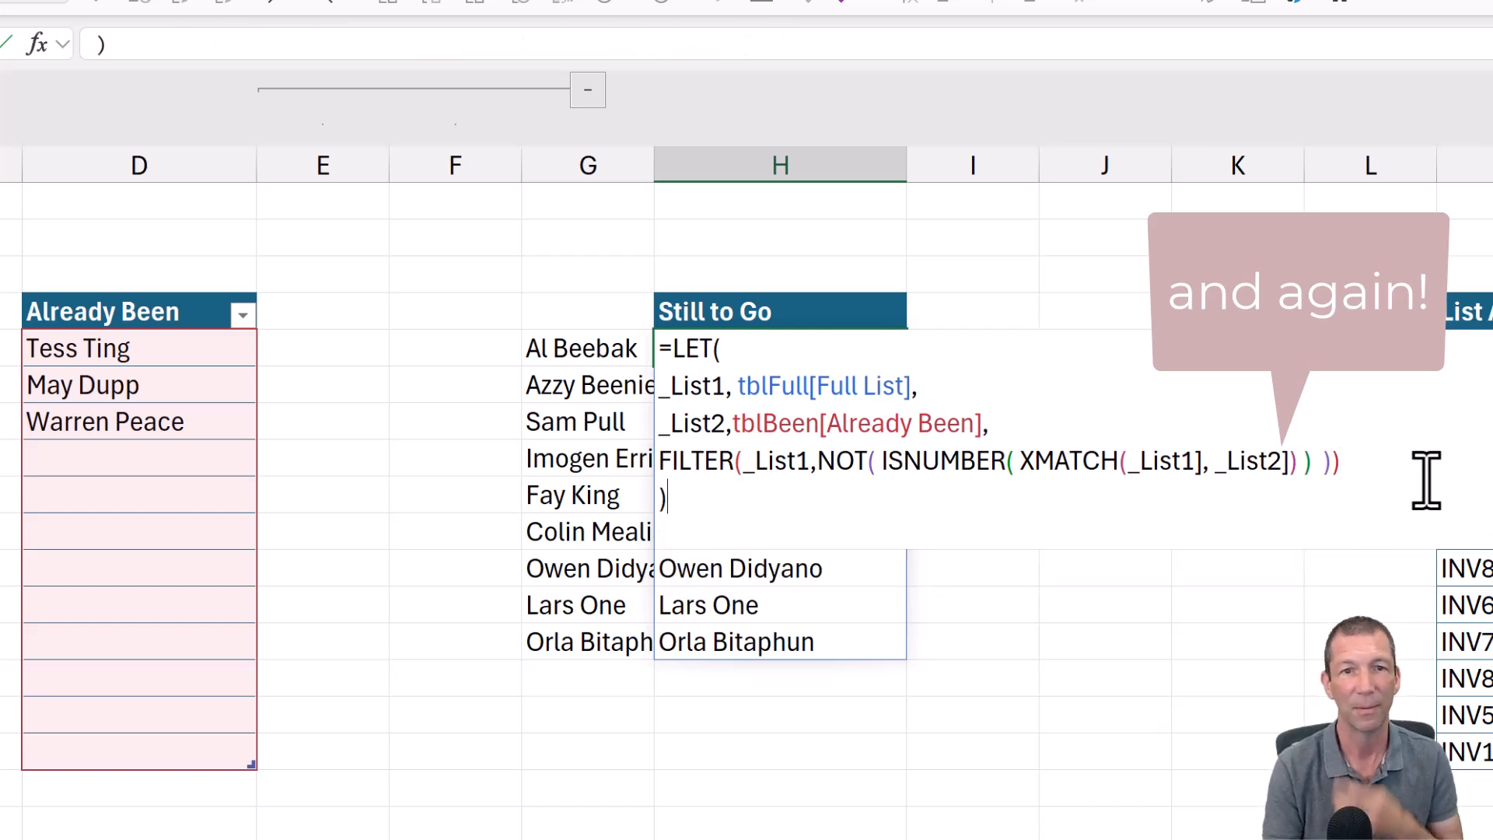
pyautogui.press('Return')
pyautogui.press('Return')
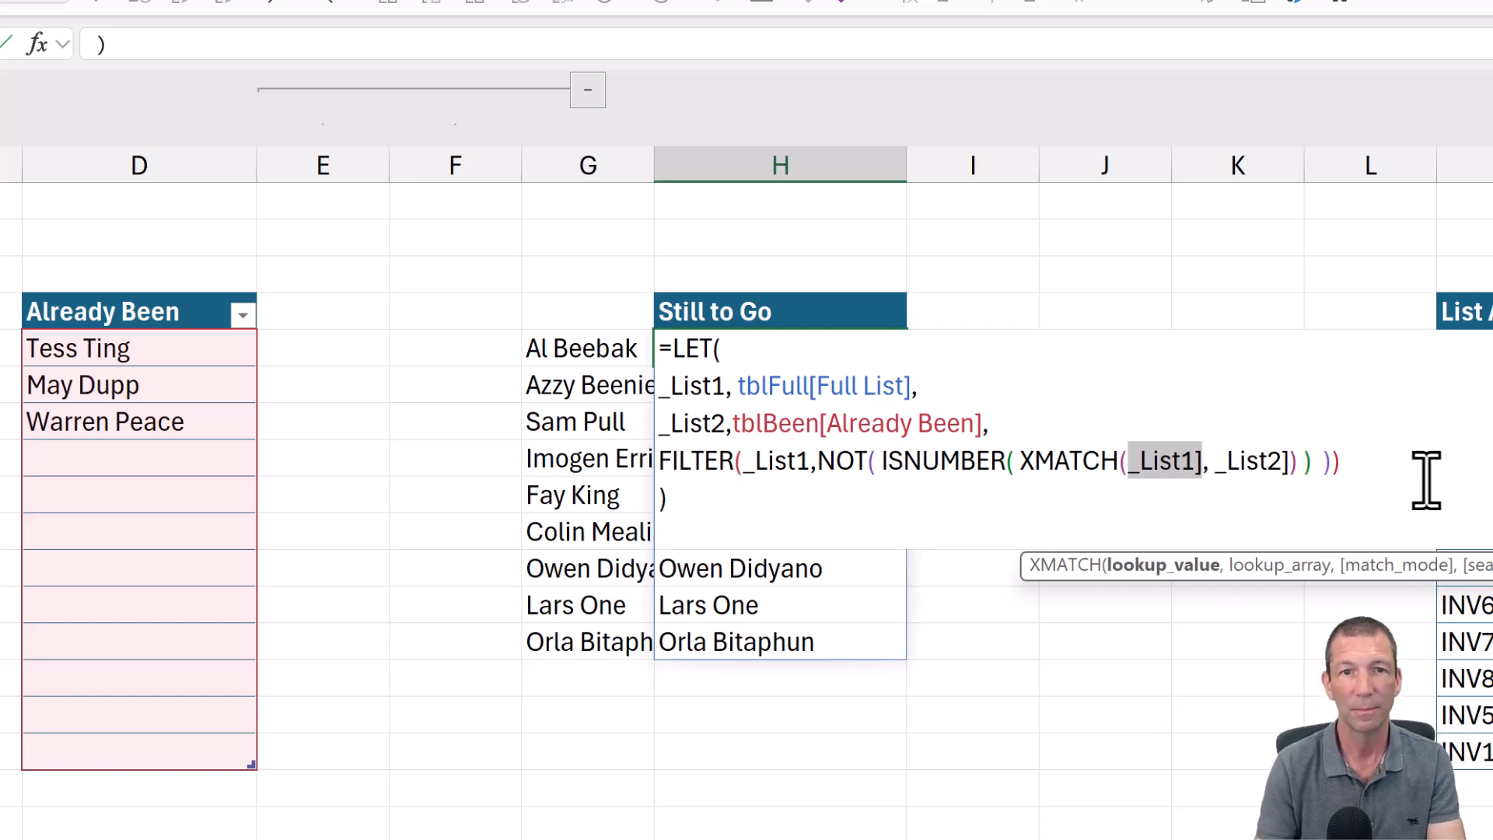
# Remove the stray closing square brackets after _List1 and _List2 in XMATCH and commit the H5 formula
pyautogui.click(1193, 460)
pyautogui.press('Delete')
pyautogui.press('Return')
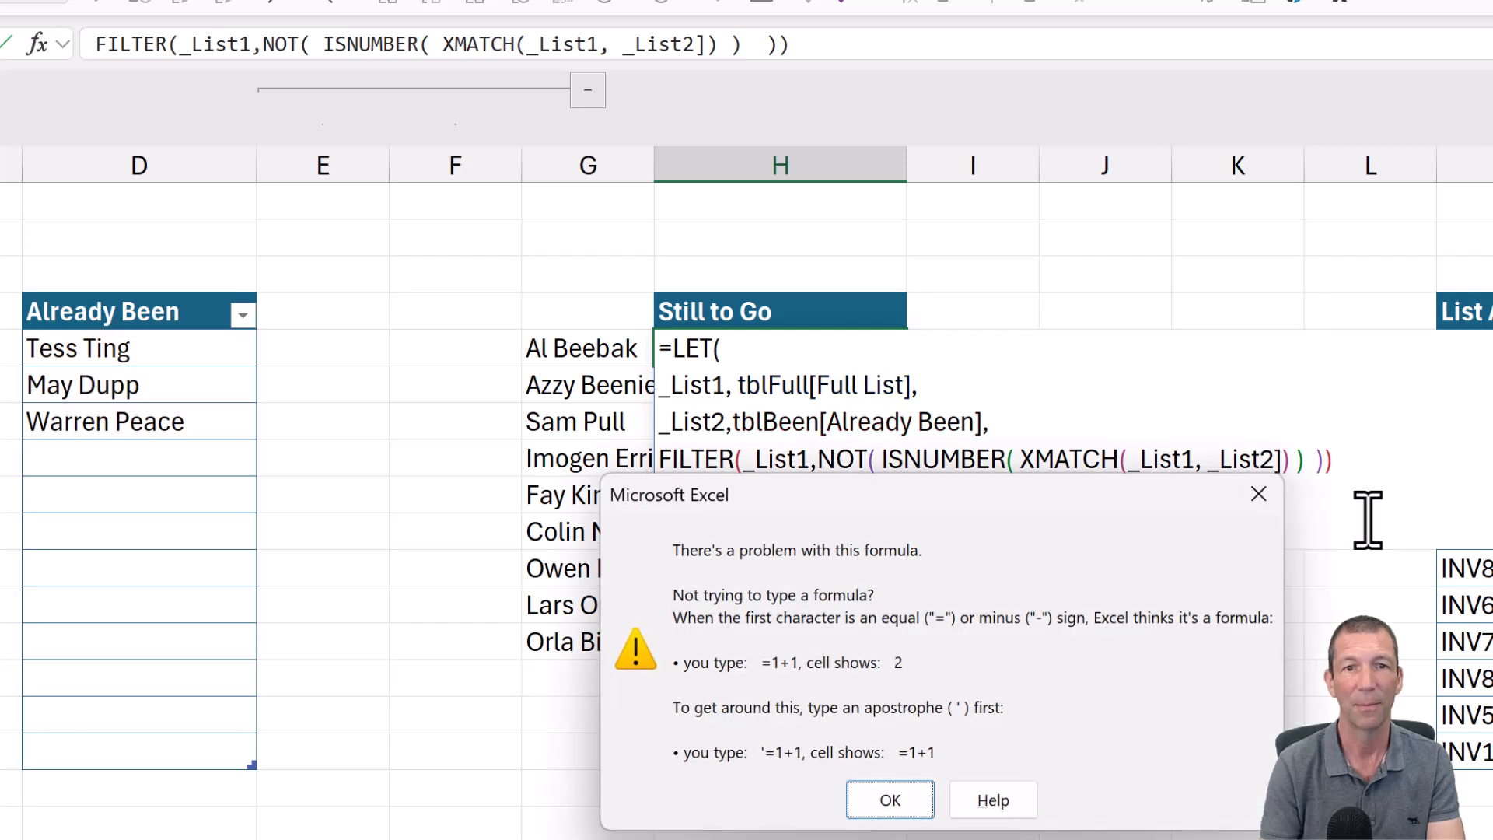
pyautogui.press('Return')
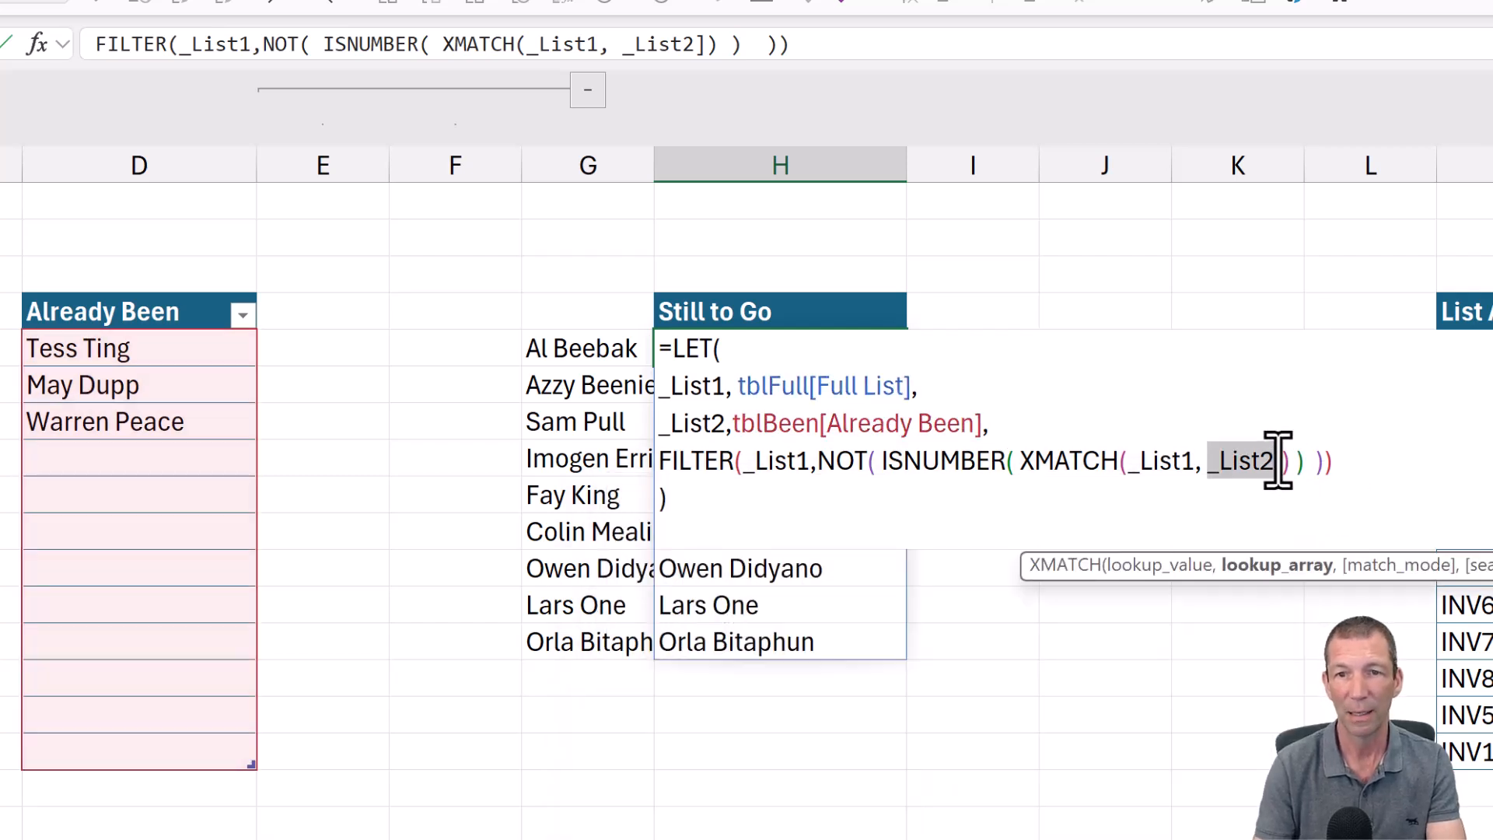
pyautogui.click(1279, 460)
pyautogui.press('Delete')
pyautogui.press('Return')
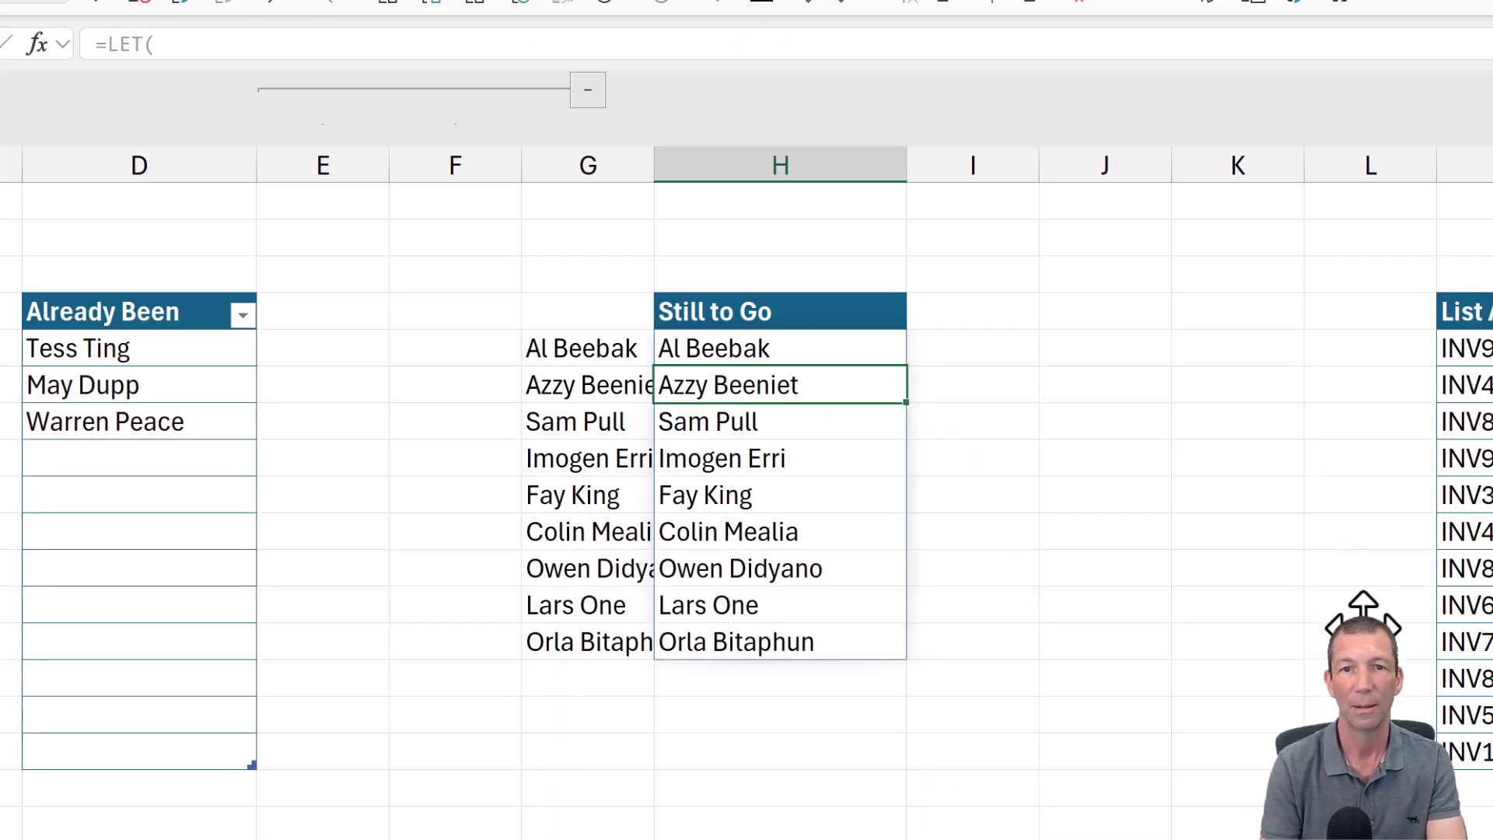
# Review the _List1 and _List2 references in the H5 LET formula and copy the complete formula text
pyautogui.press('Up')
pyautogui.press('F2')
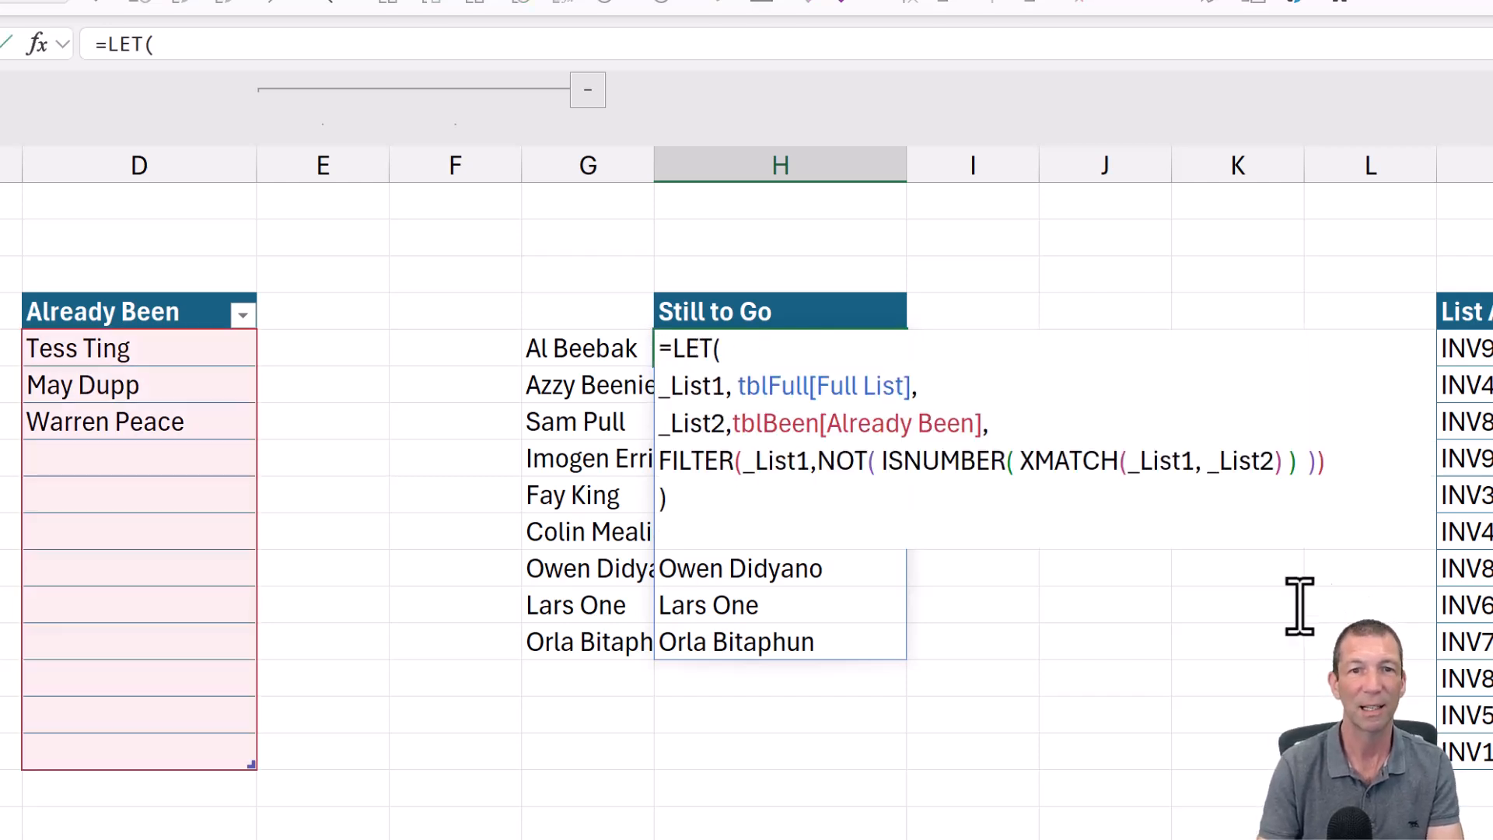
pyautogui.doubleClick(757, 388)
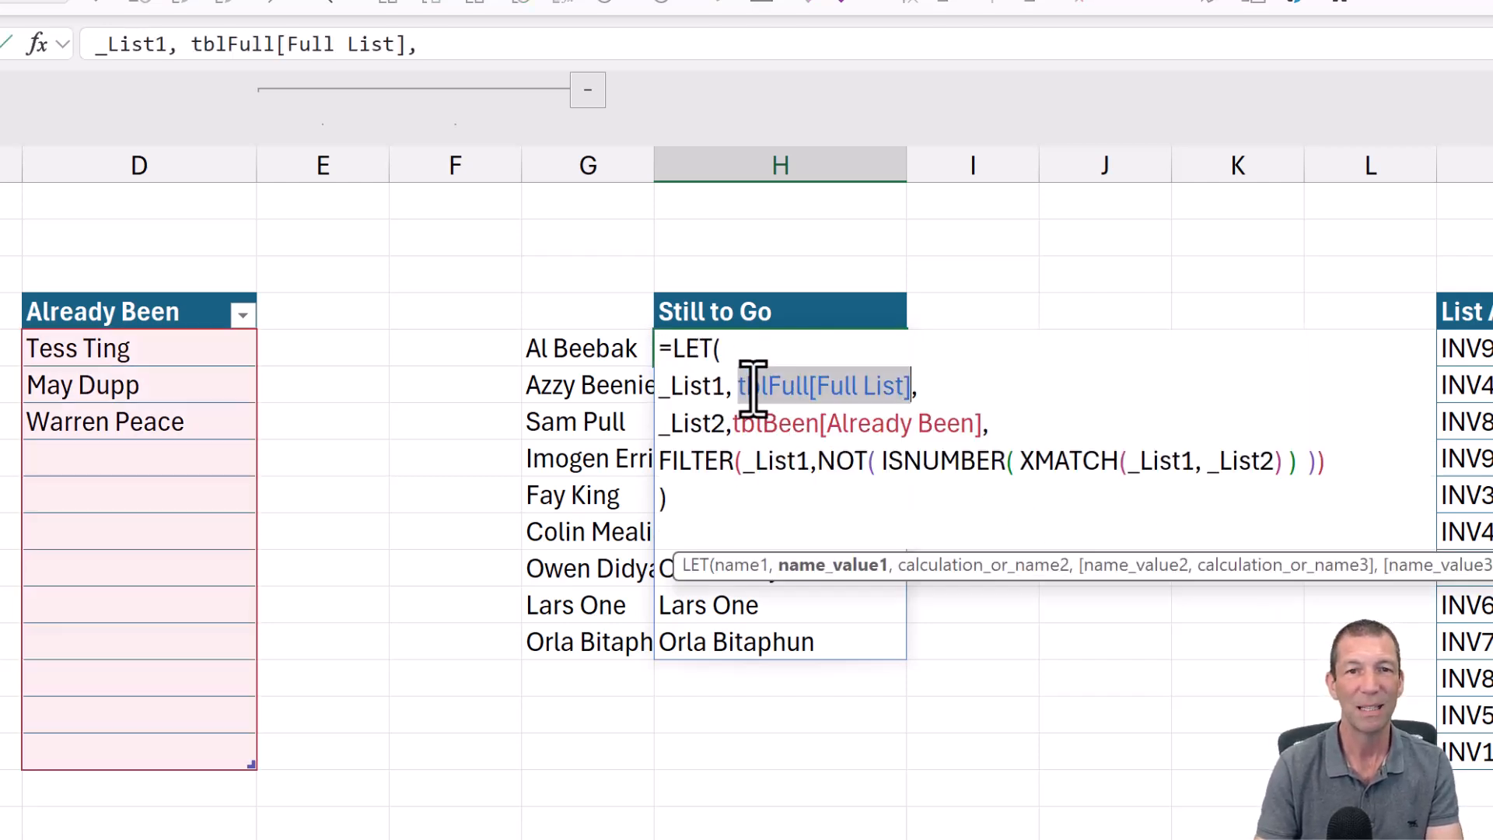
pyautogui.doubleClick(766, 423)
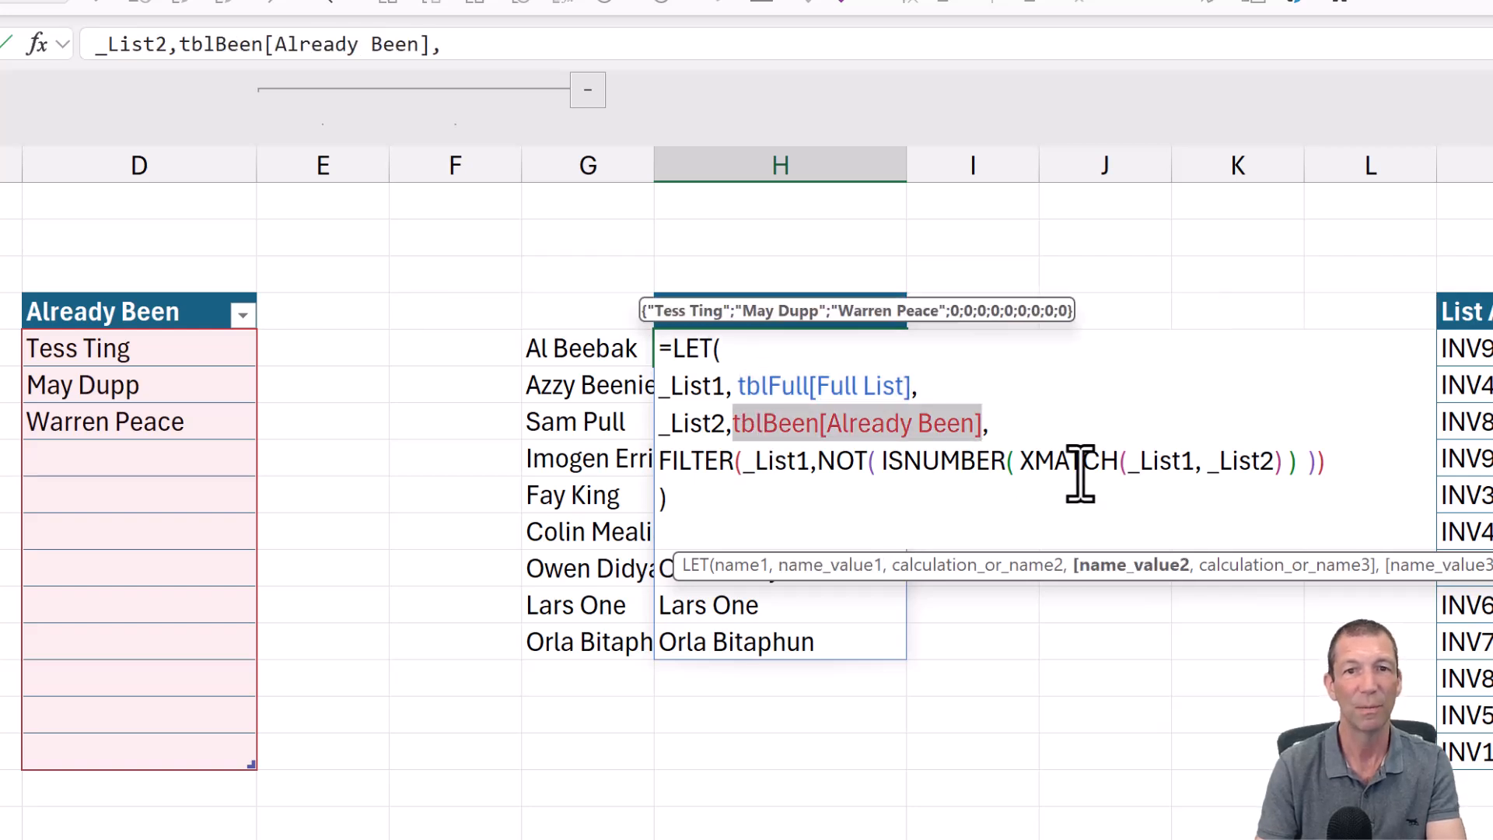
pyautogui.moveTo(704, 483); pyautogui.dragTo(648, 358)
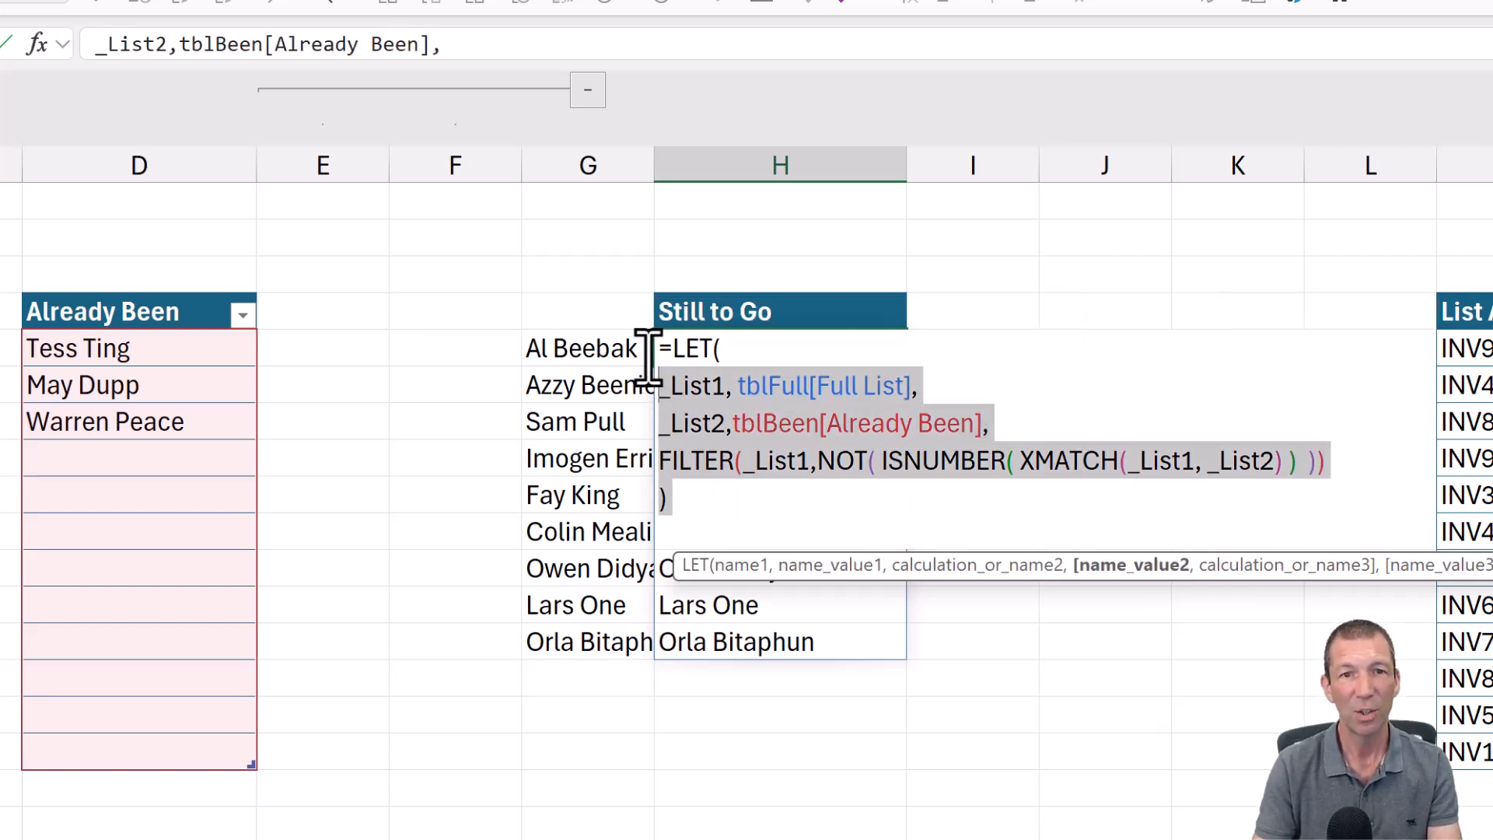
pyautogui.press('Escape')
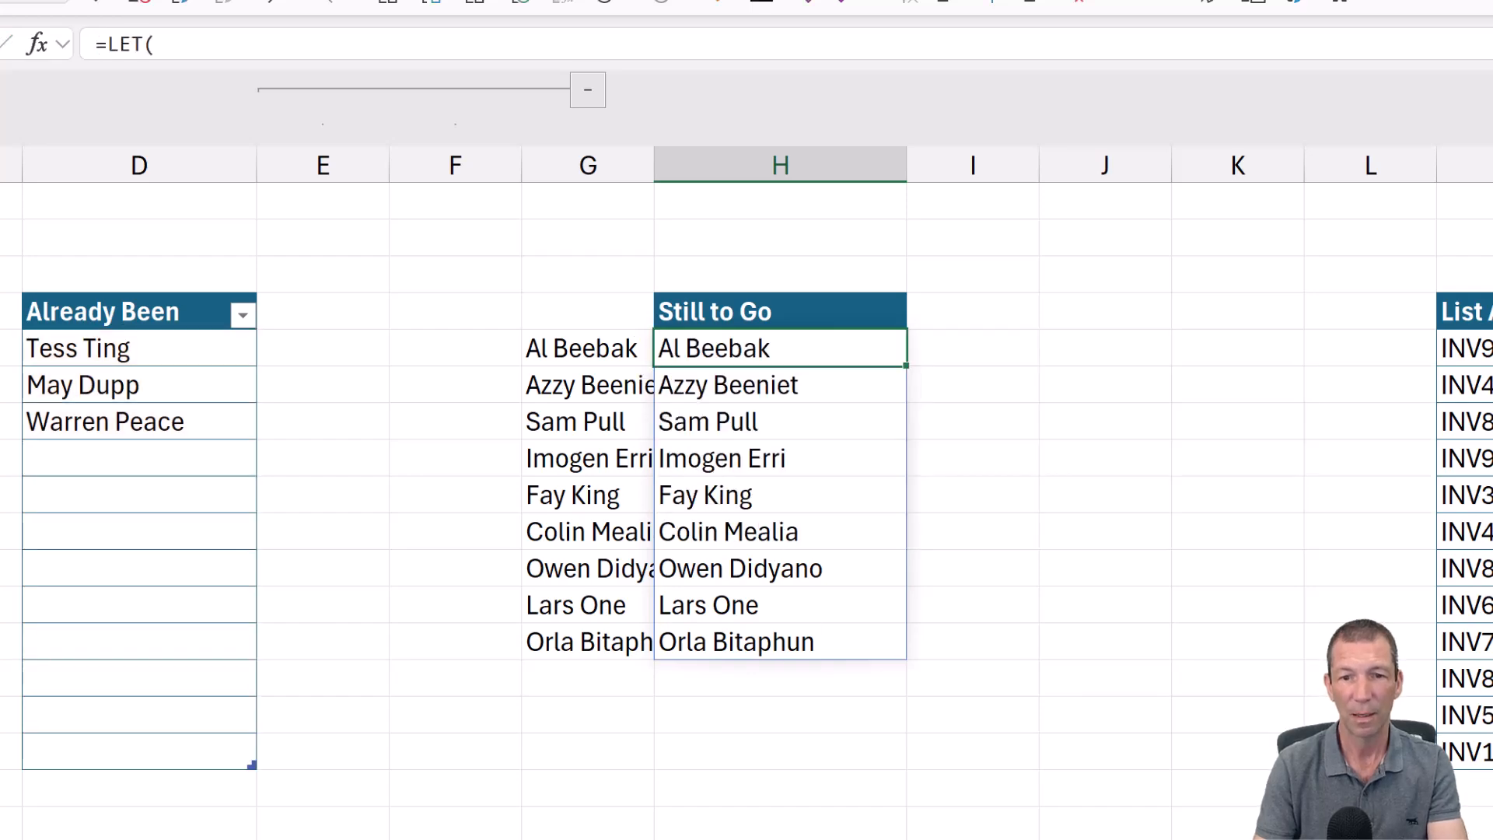
# Paste the copied LET formula into R7, beneath the Not on B result
pyautogui.hscroll(10, 746, 466)
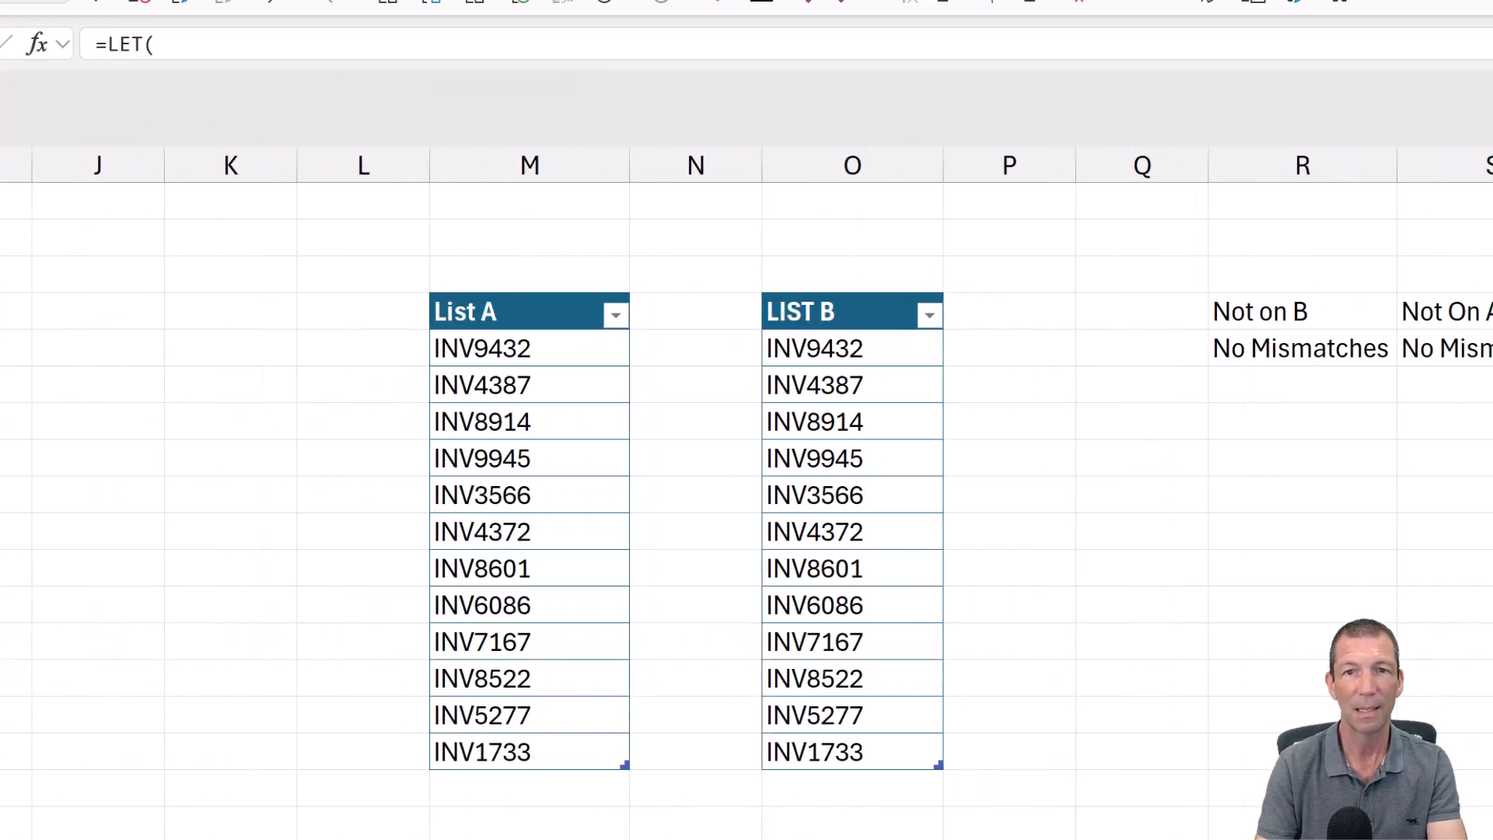
pyautogui.hscroll(5, 537, 544)
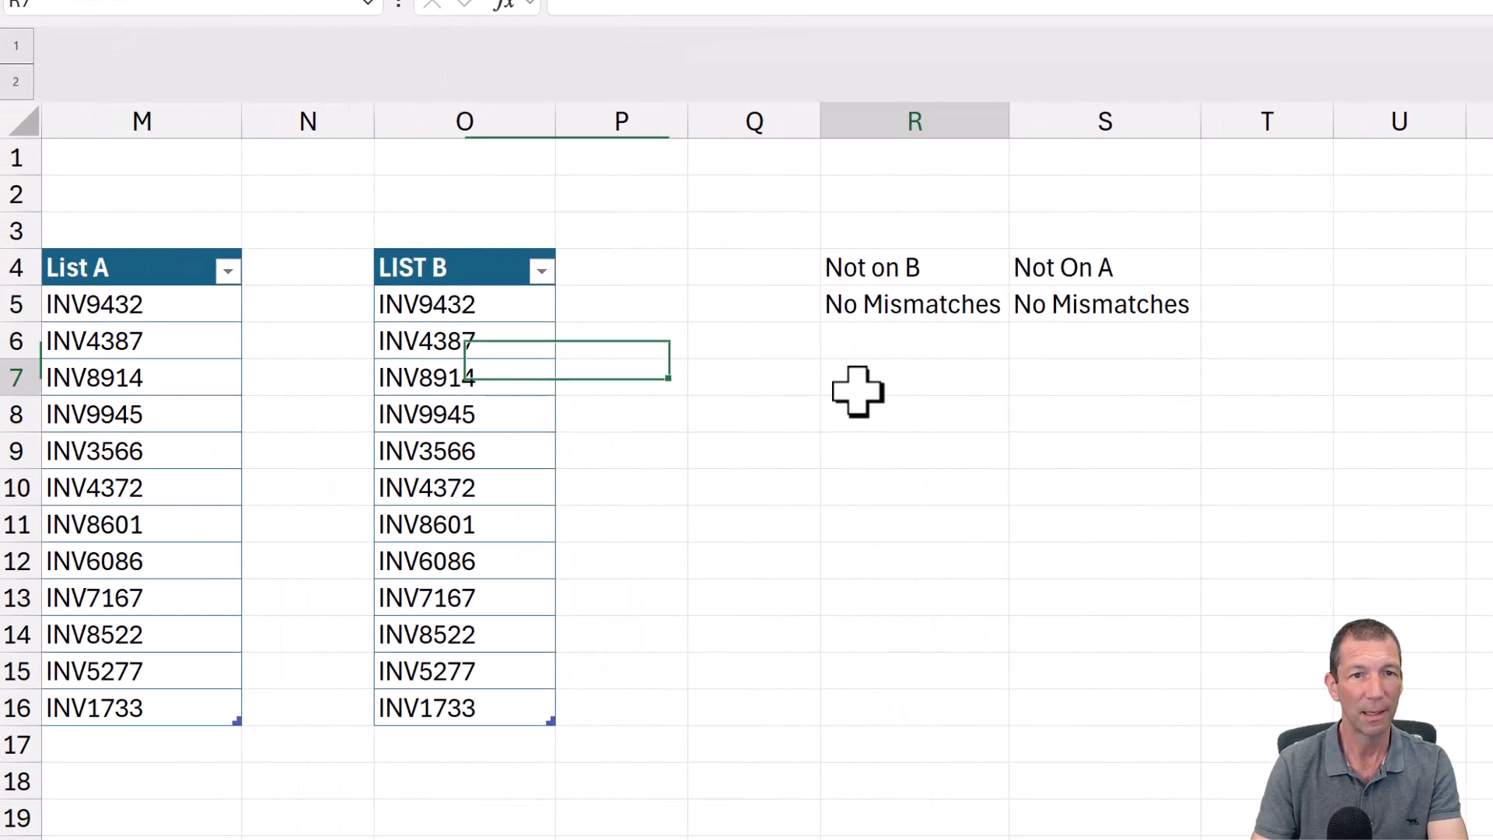
pyautogui.press('F2')
pyautogui.write('=LET( _List1, tblFull[Full List], _List2,tblBeen[Already Been], FILTER(_List1,NOT( ISNUMBER( XMATCH(_List1, _List2) ) )) )')
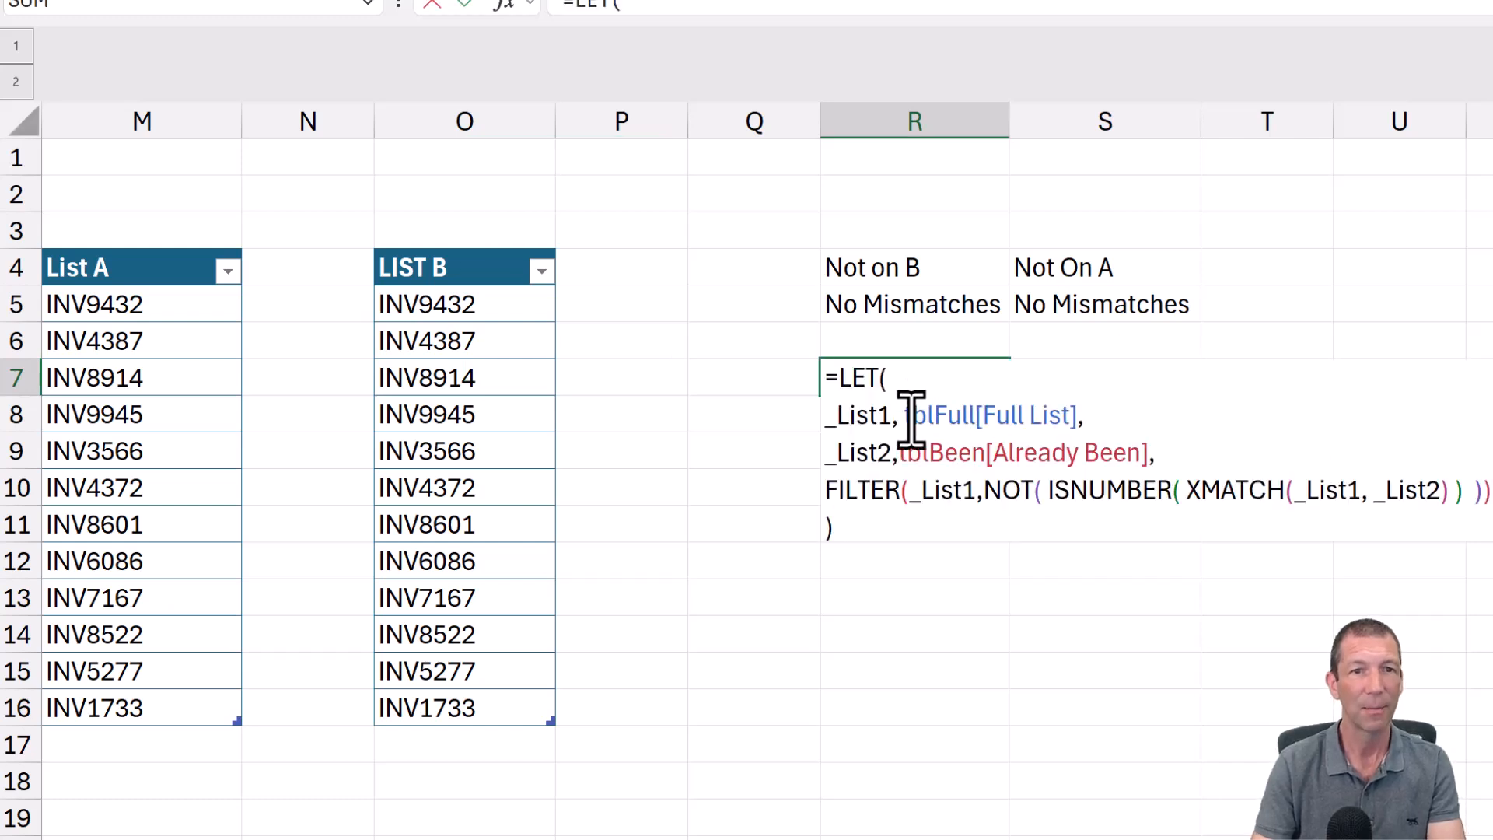
# Point _List1 to tblA[List A] and _List2 to tblB[LIST B] in the R7 formula and commit it
pyautogui.moveTo(905, 417); pyautogui.dragTo(1077, 418)
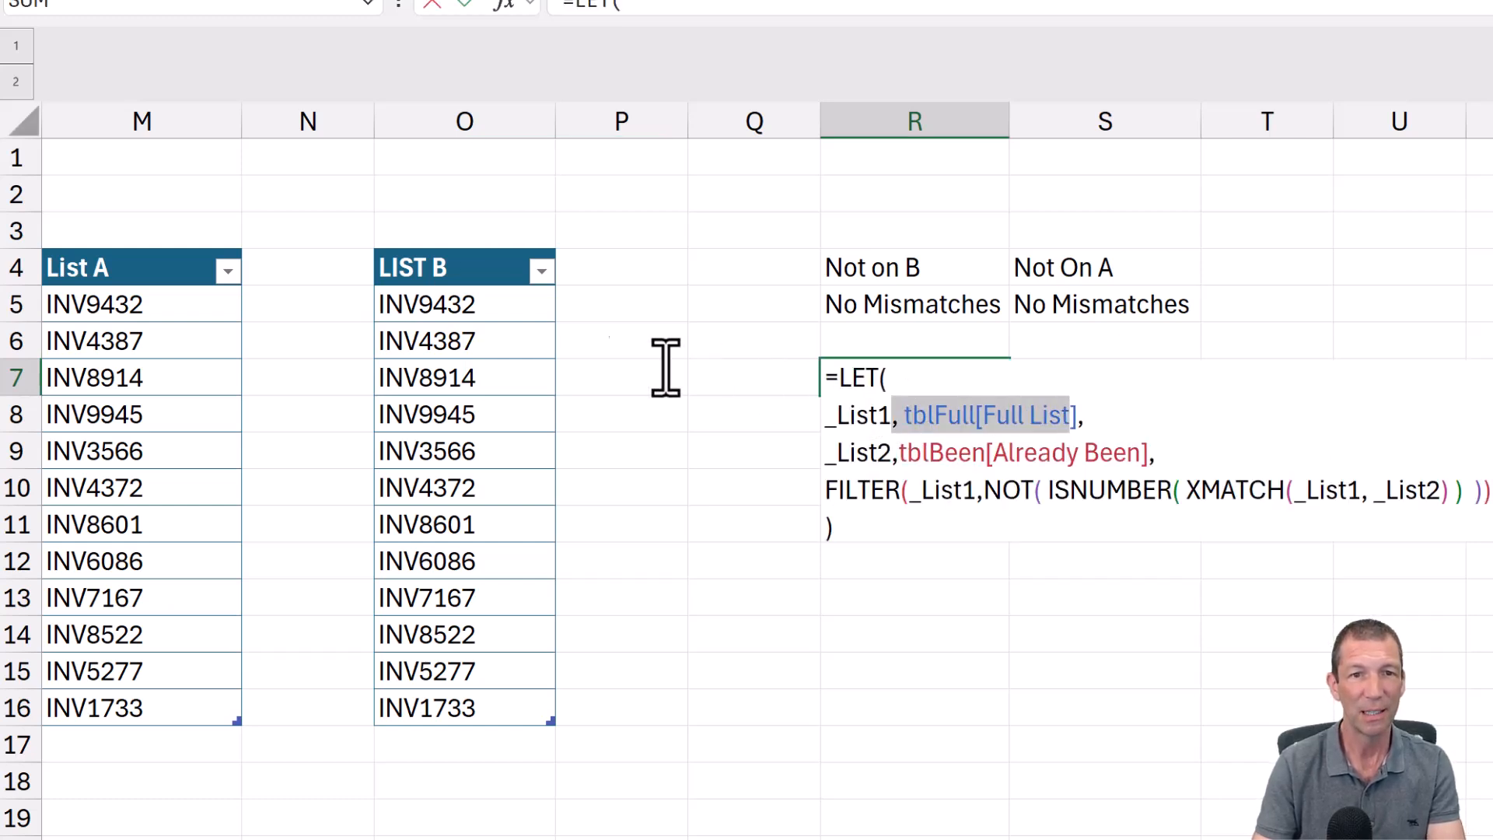
pyautogui.click(151, 251)
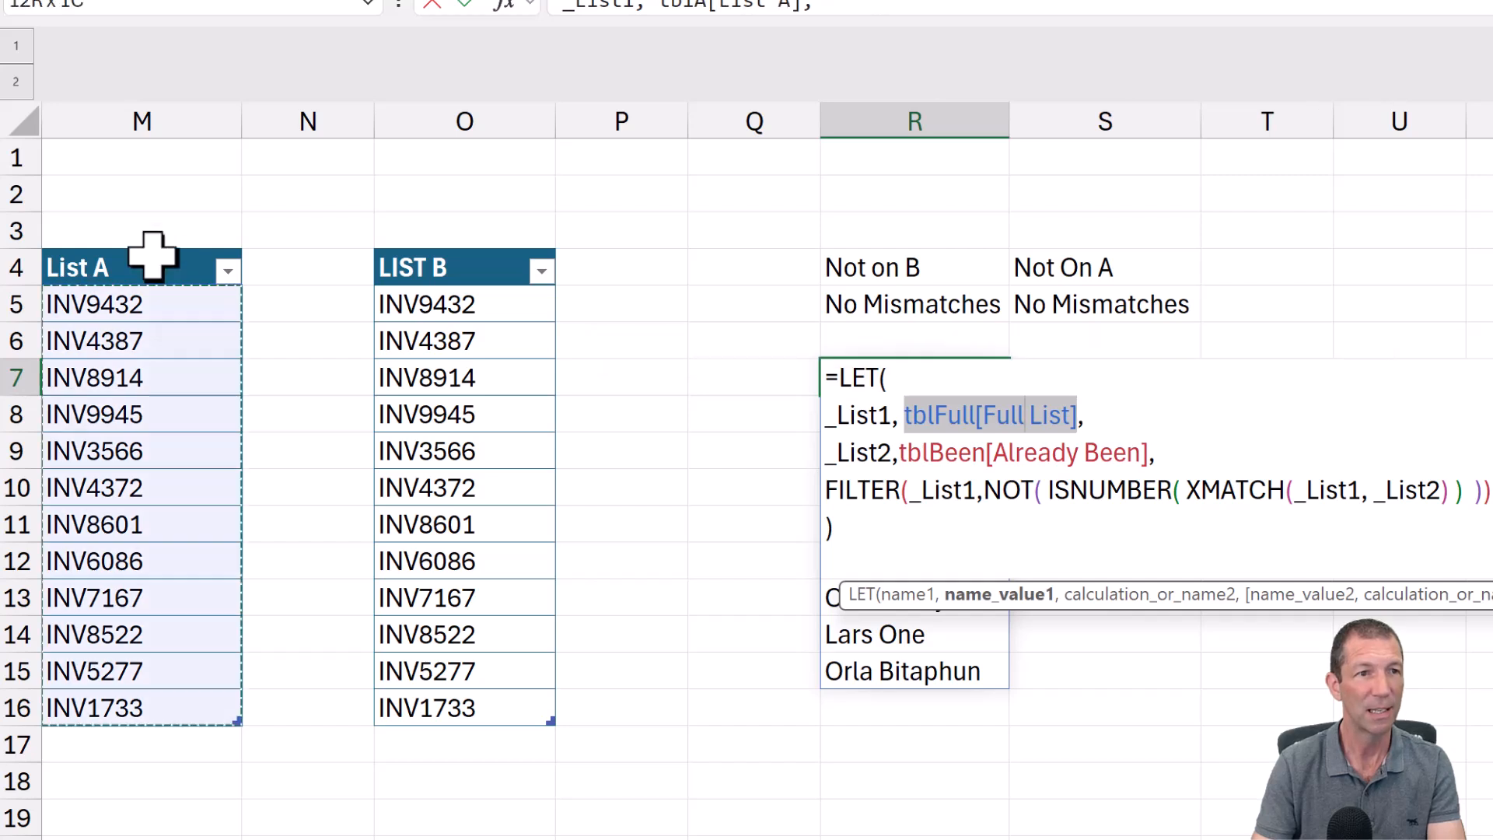
pyautogui.doubleClick(960, 443)
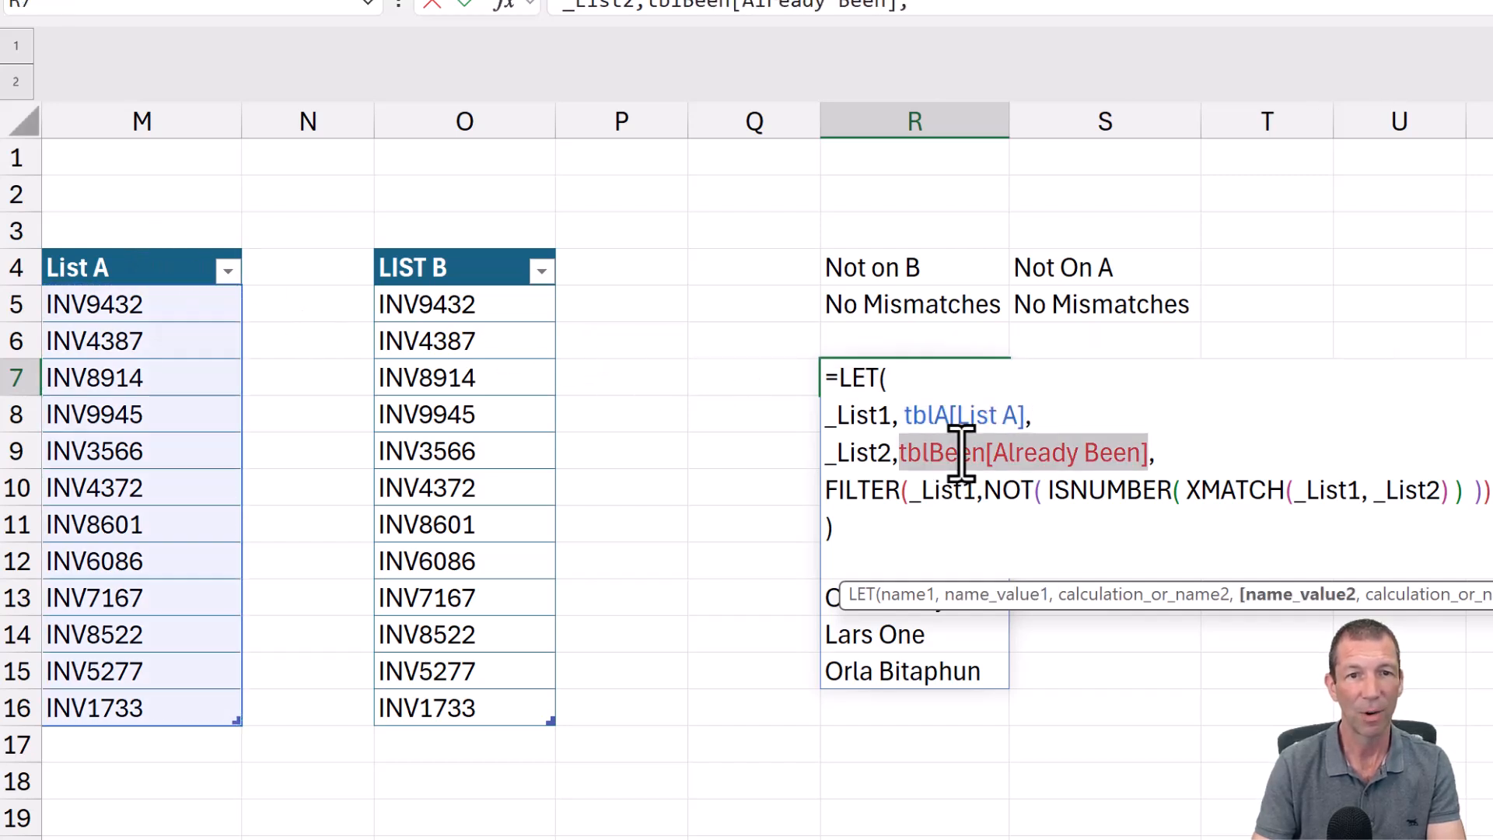
pyautogui.click(480, 253)
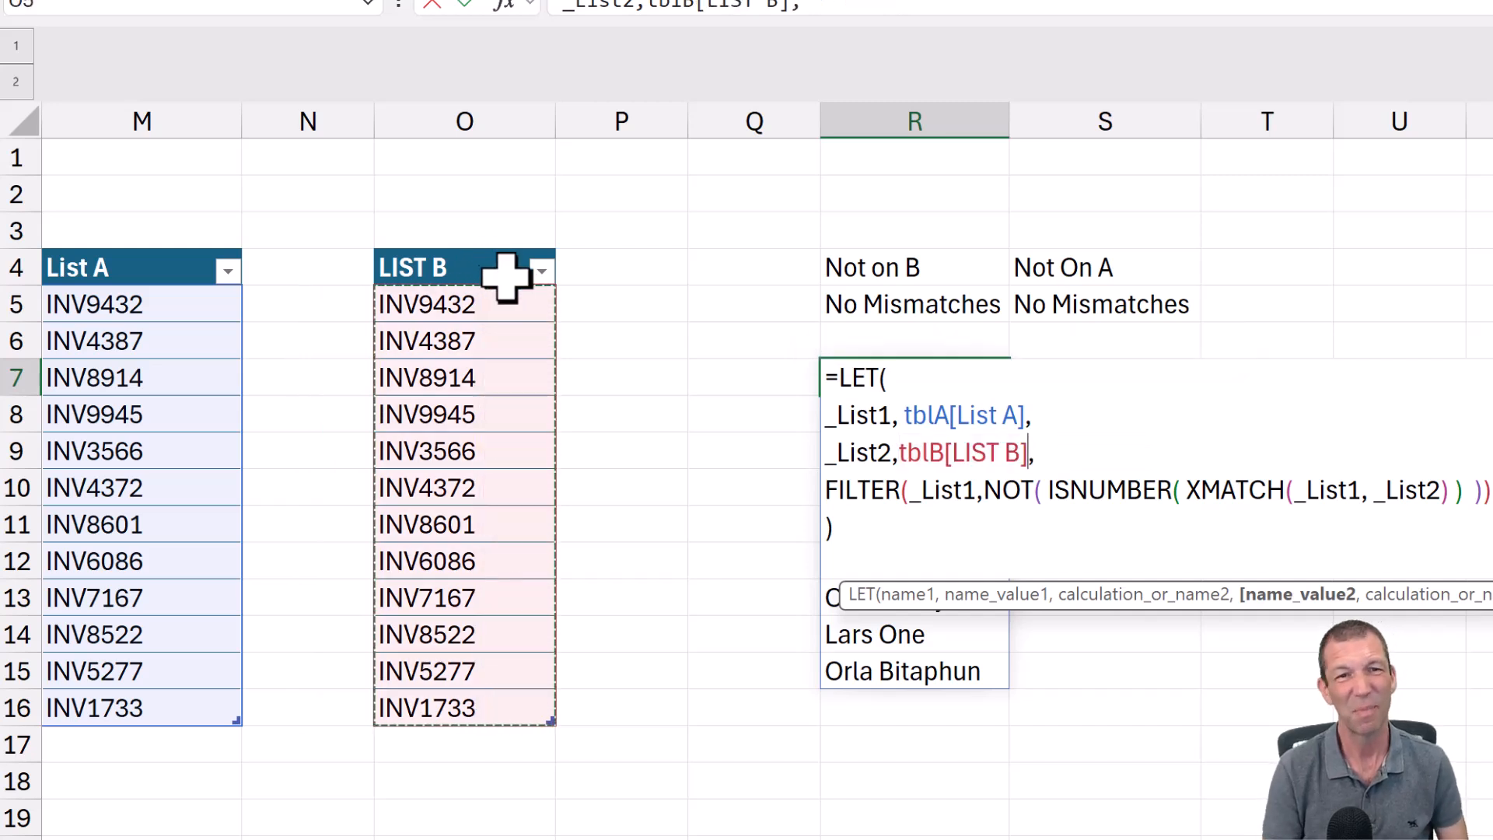
pyautogui.press('Return')
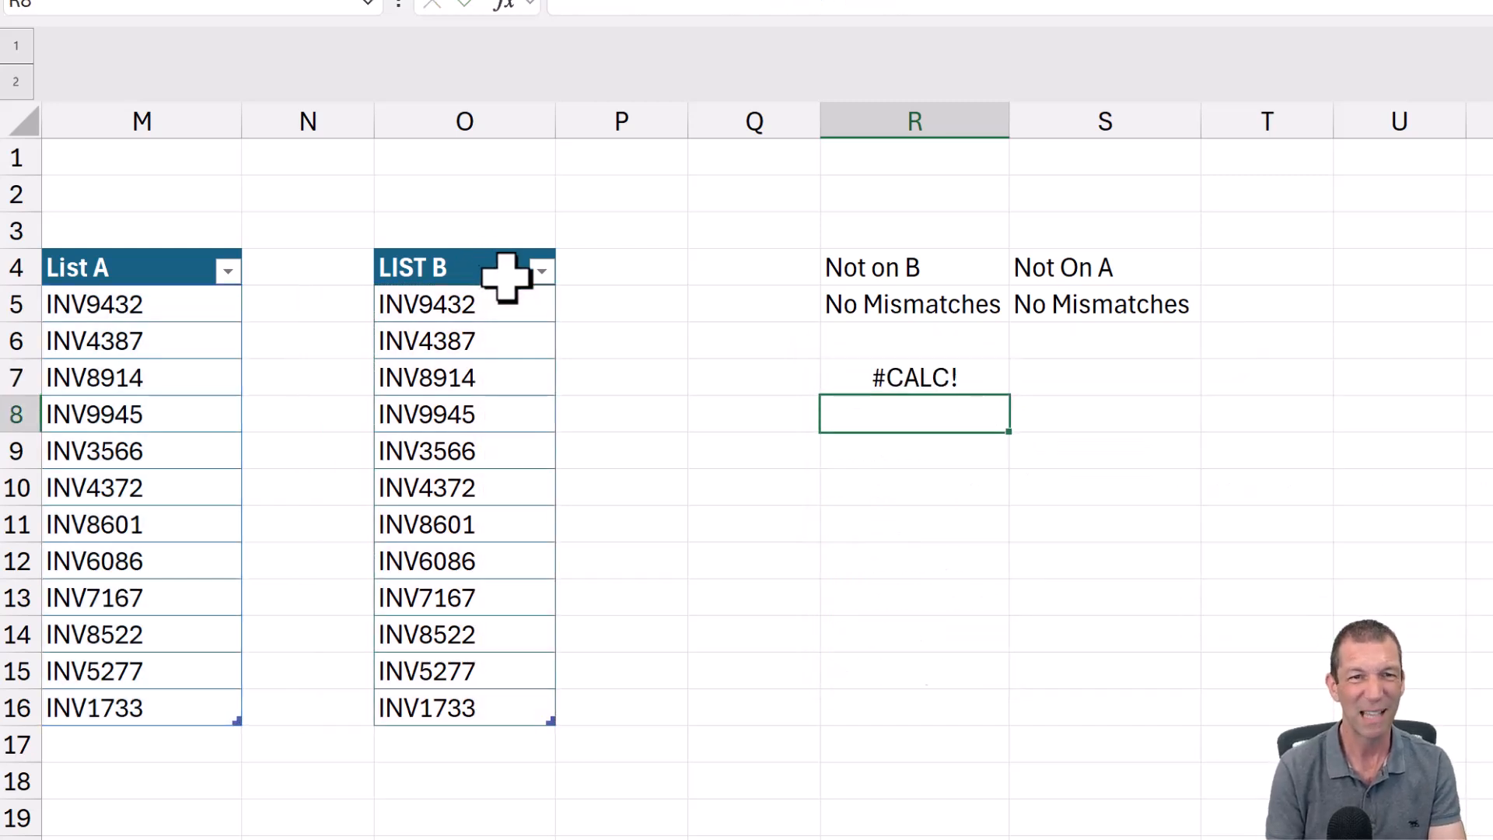
pyautogui.press('Up')
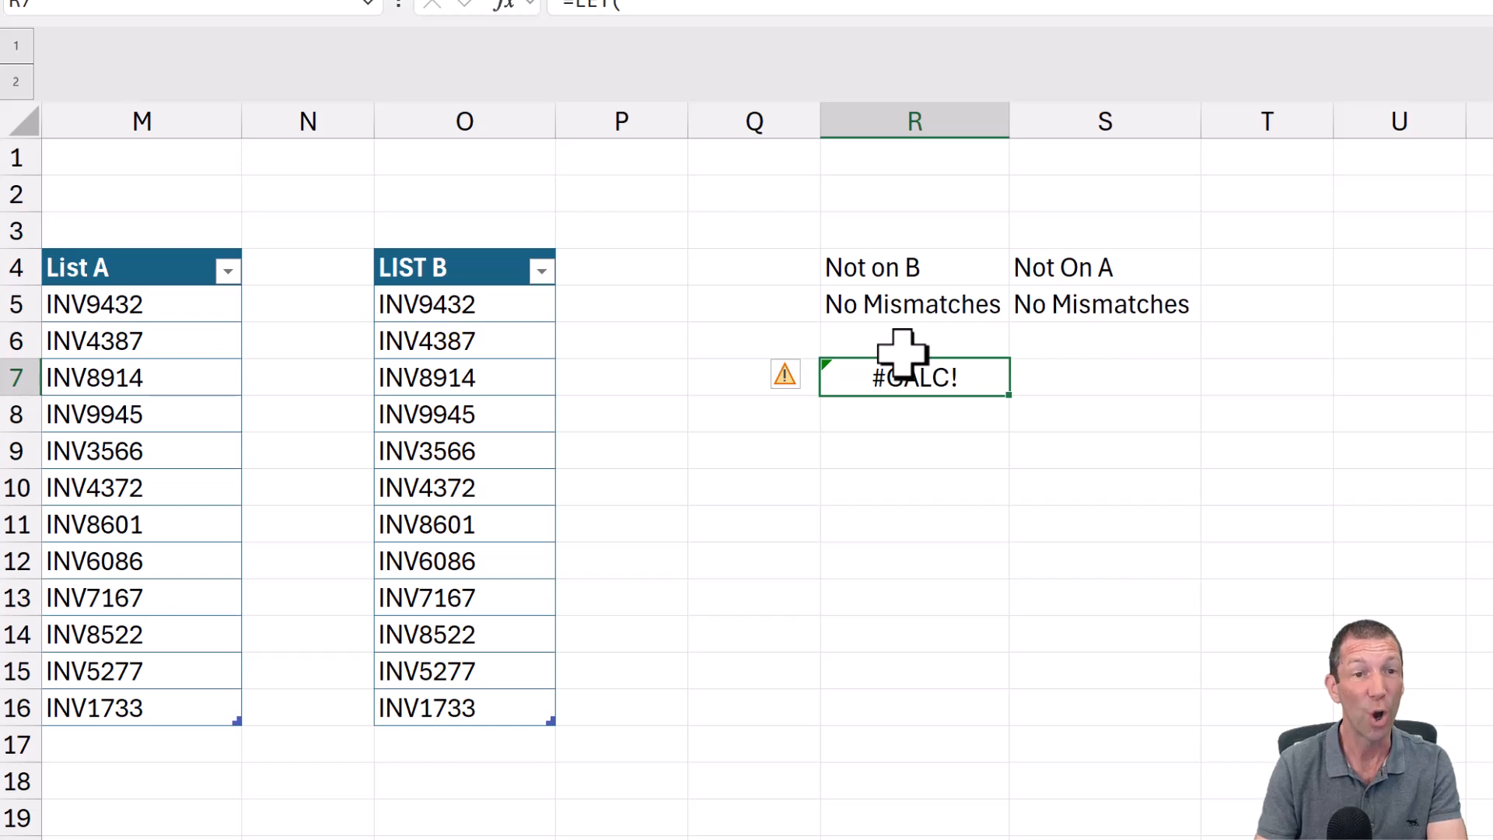
# Test the R7 formula with a "new" entry in M17 below List A, and undo the table expansion
pyautogui.click(180, 739)
pyautogui.write('new')
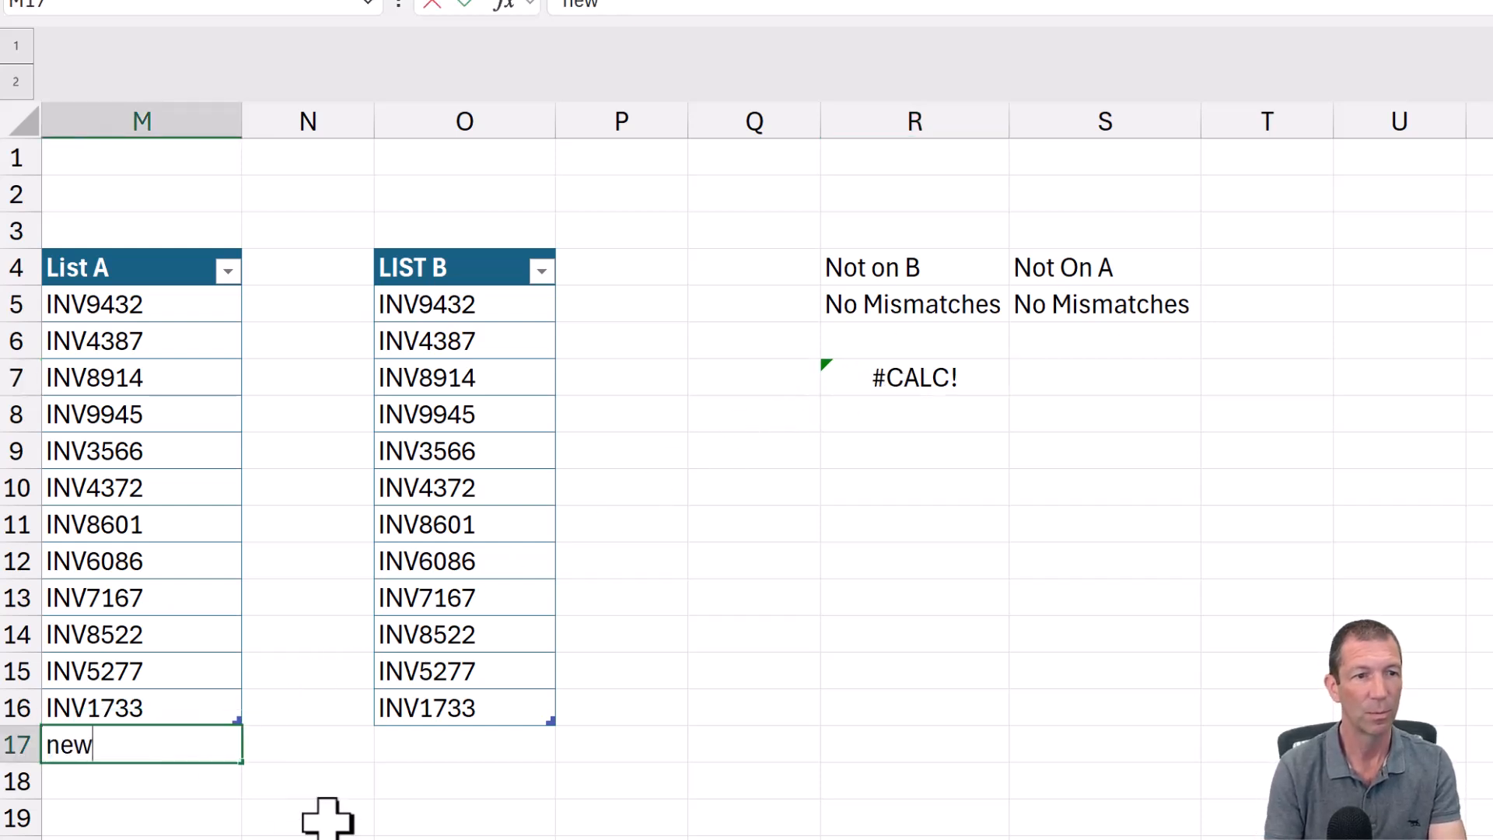
pyautogui.press('Return')
pyautogui.press('Up')
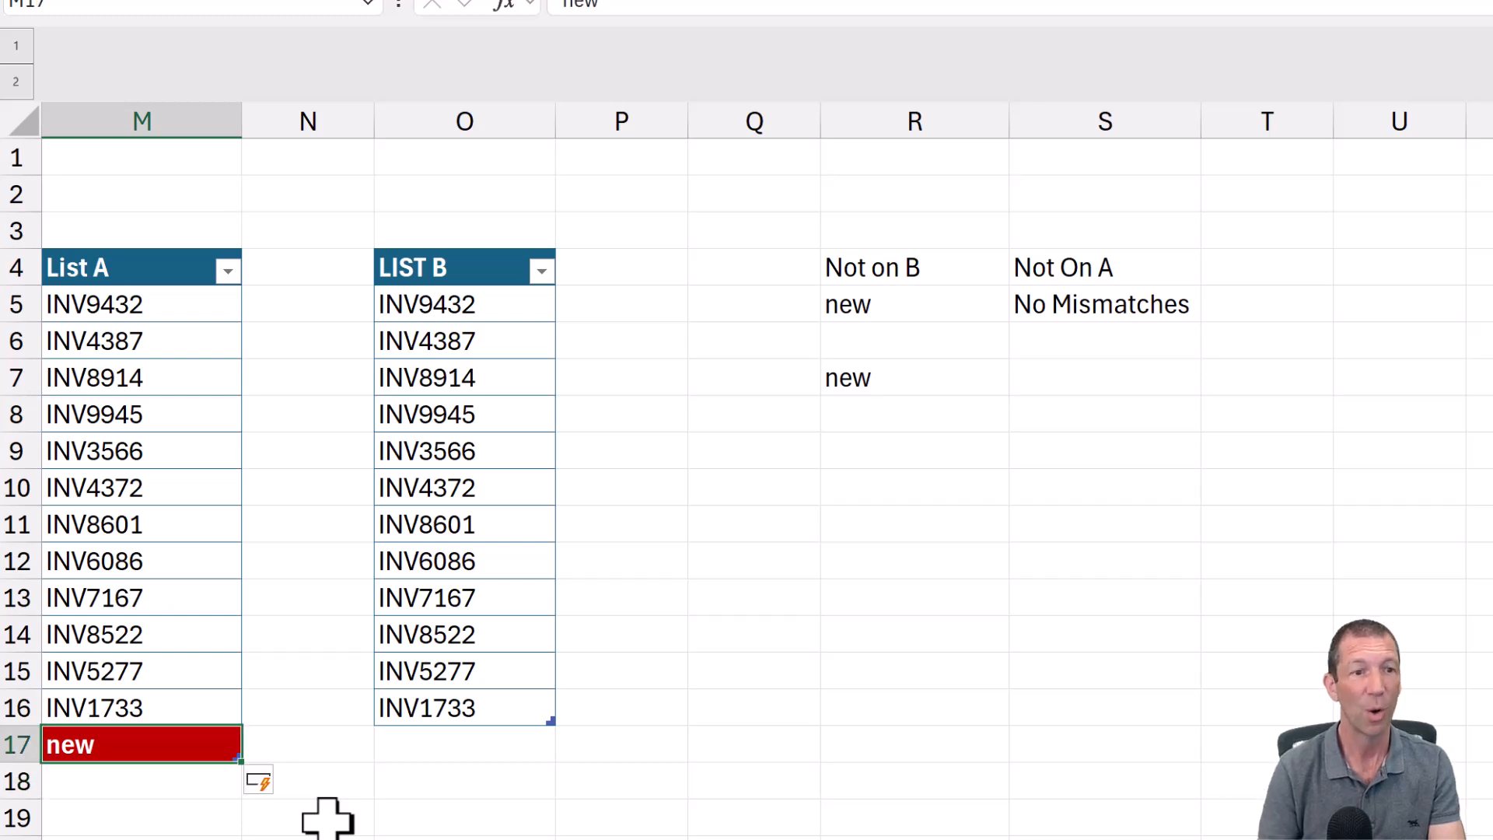
pyautogui.hotkey('ctrl', 'z')
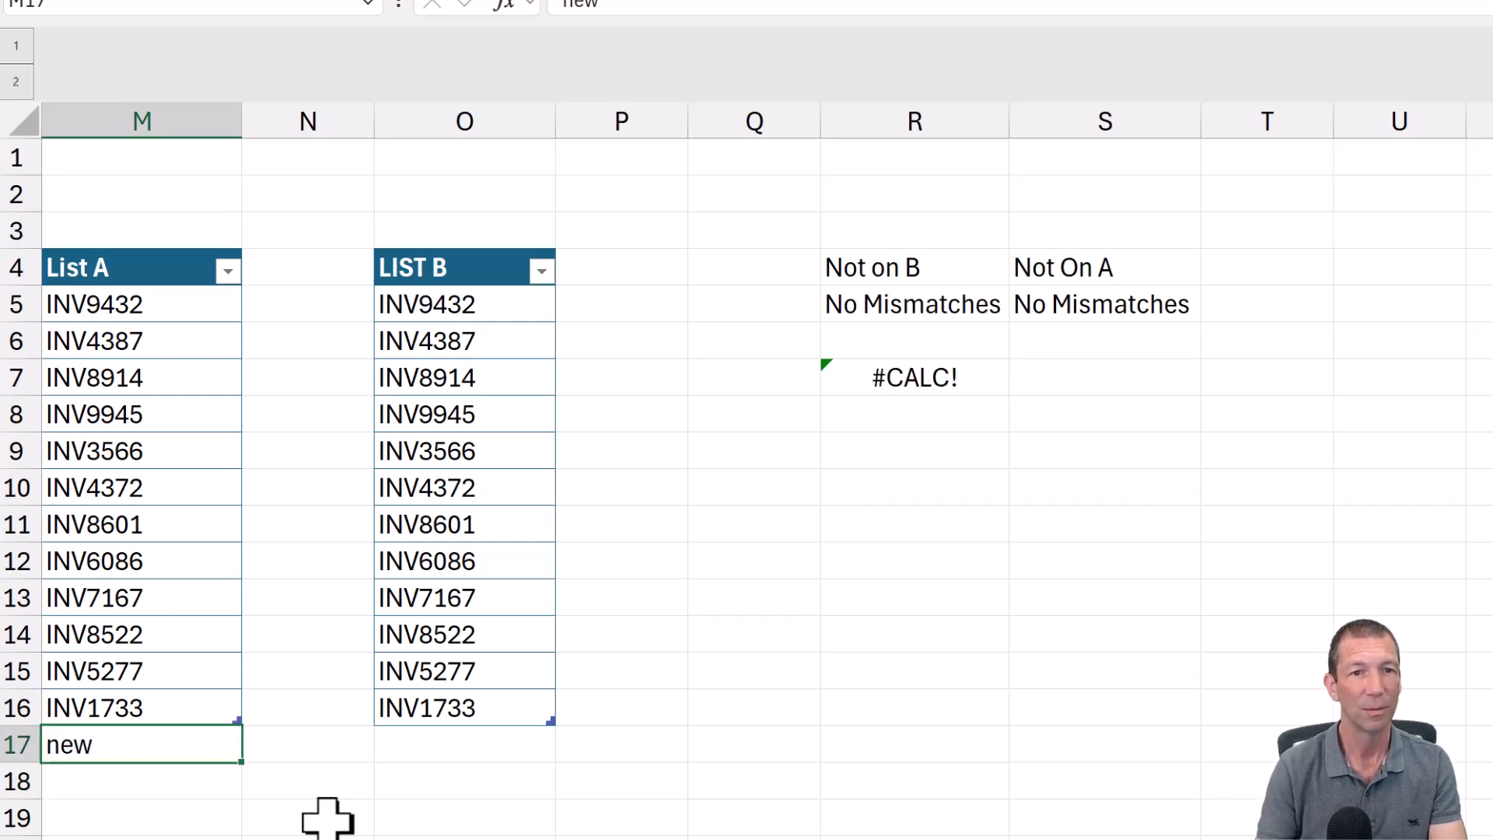
# Add "No Mismatches" as the if_empty argument of FILTER in the R7 formula and commit it
pyautogui.click(972, 376)
pyautogui.press('F2')
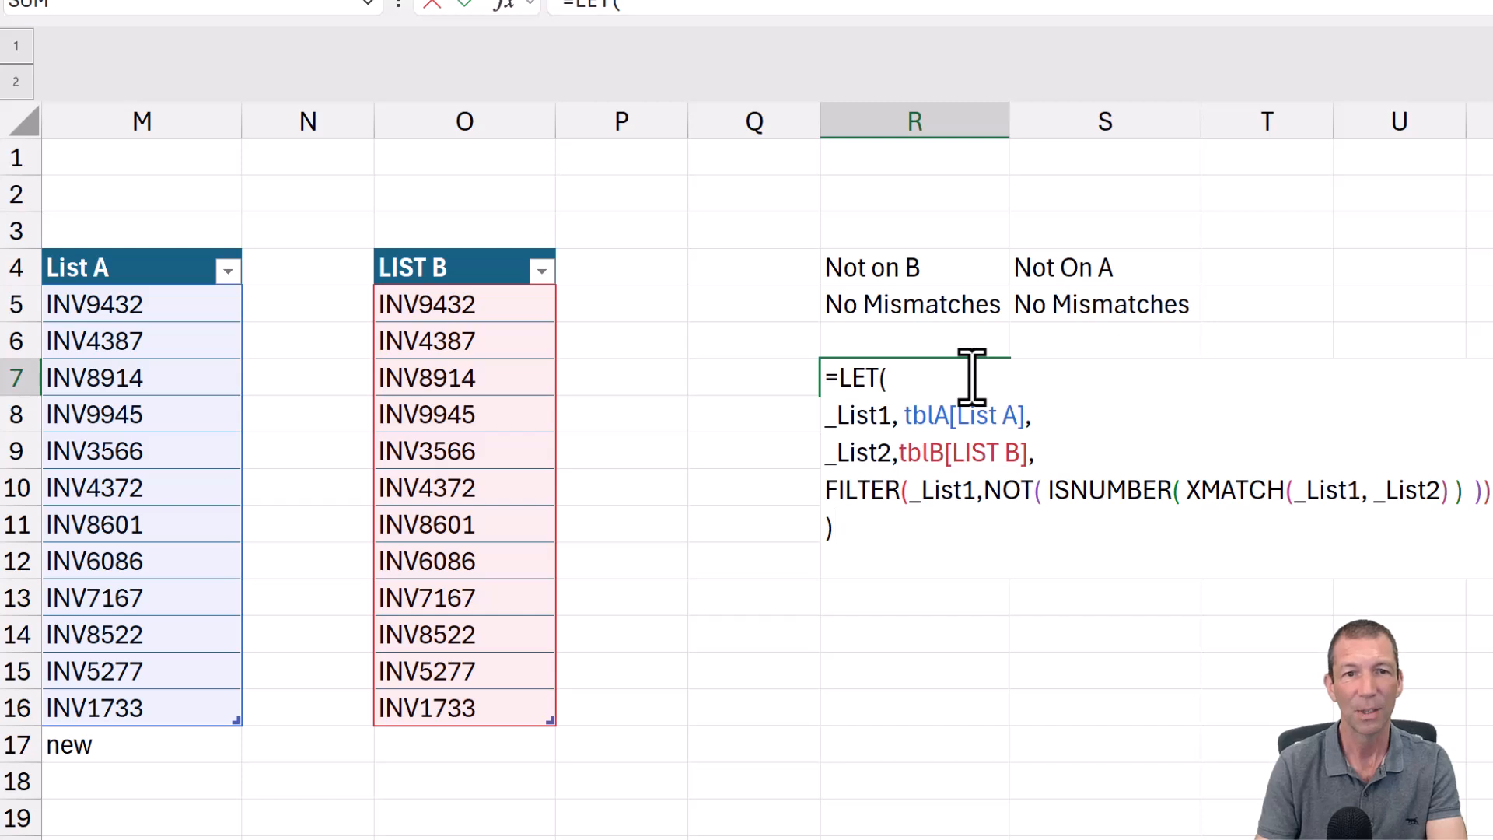
pyautogui.click(1473, 492)
pyautogui.press('Right')
pyautogui.write(',')
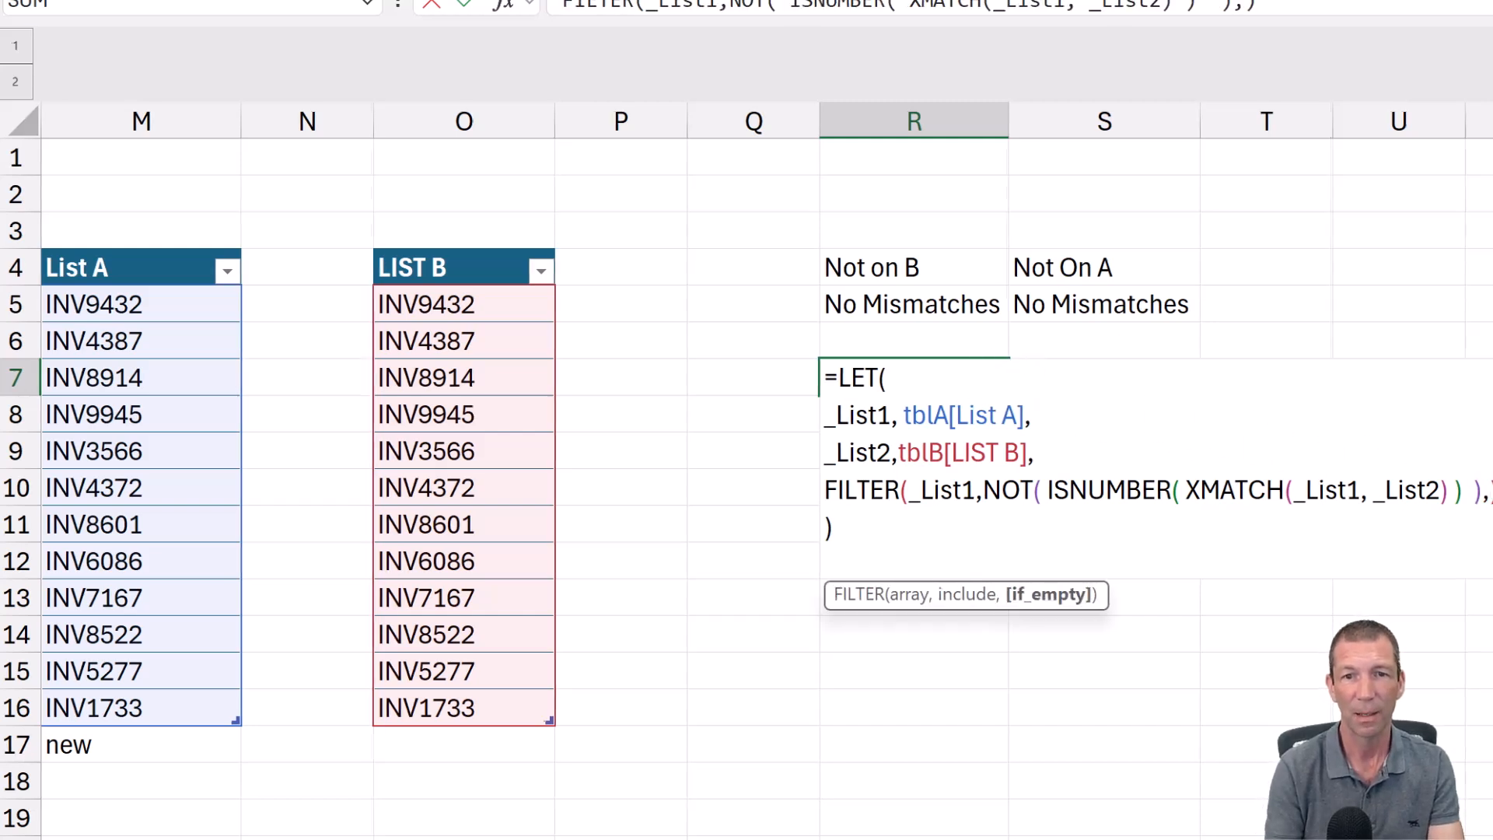
pyautogui.press('Left')
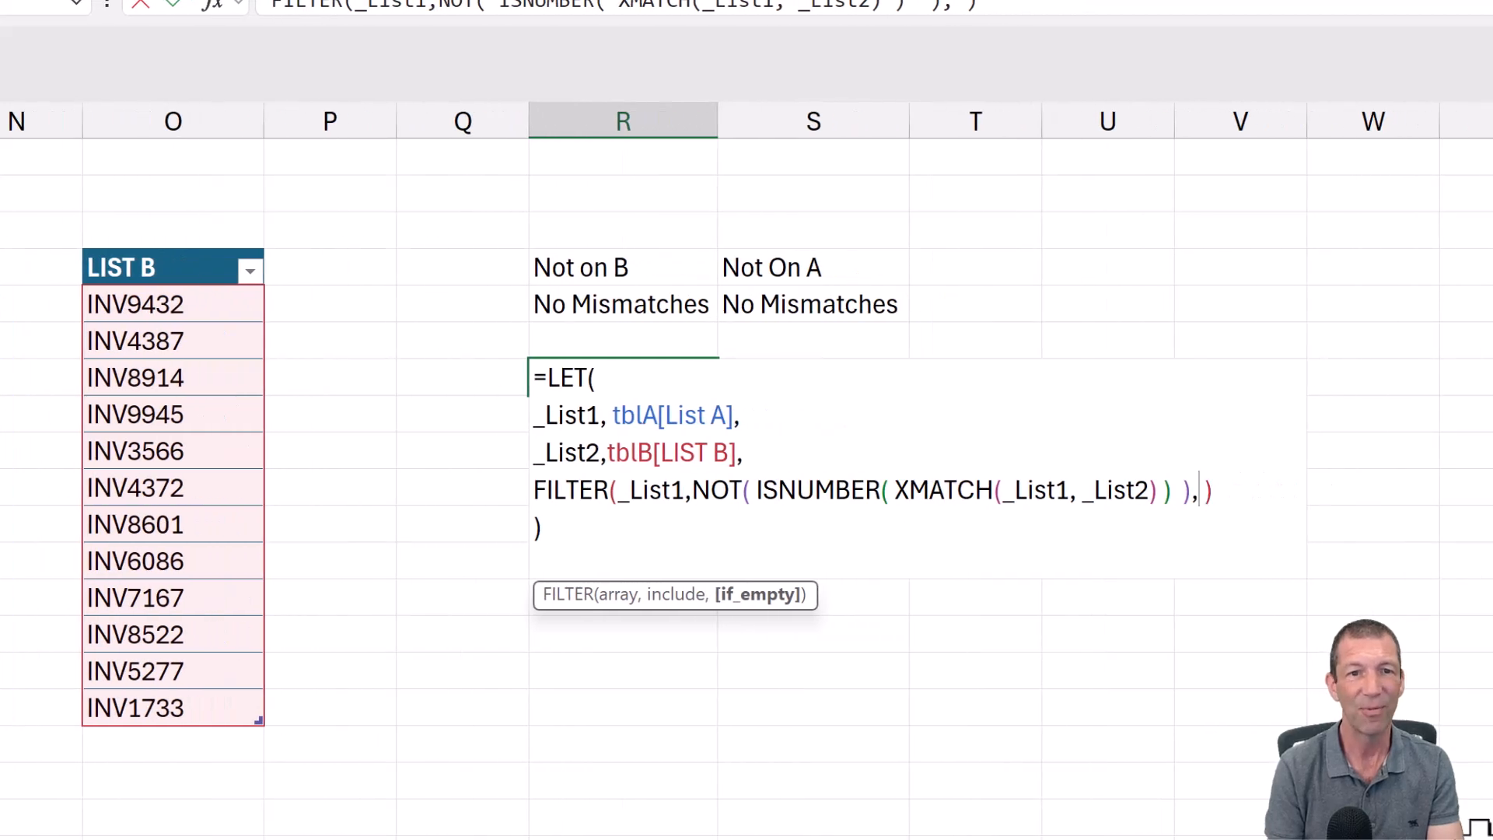
pyautogui.write('"No Mismatches"')
pyautogui.hotkey('ctrl', 'Return')
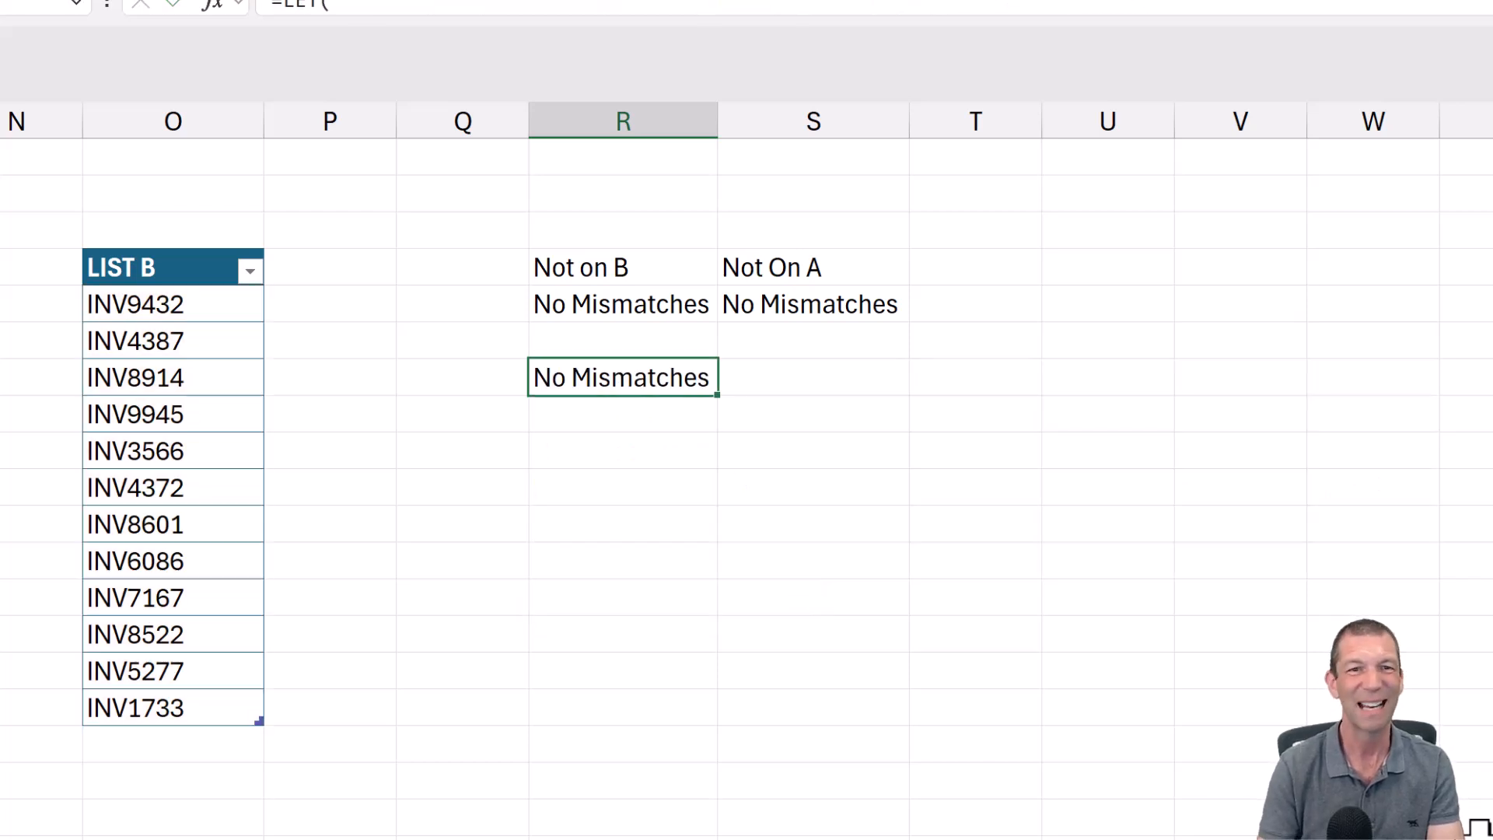
# Copy the R7 formula into S7, beneath the Not On A result
pyautogui.doubleClick(610, 361)
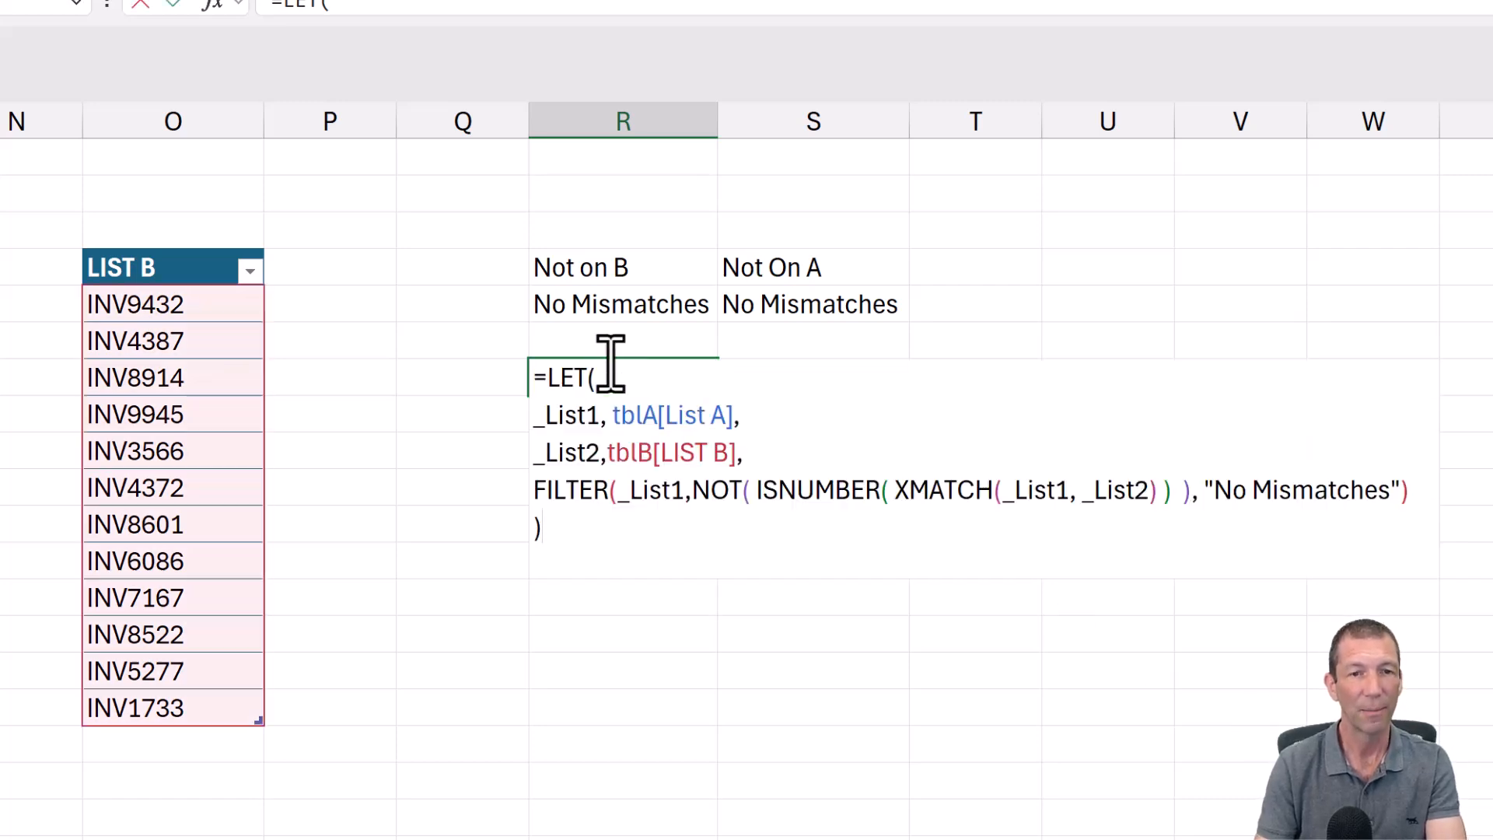
pyautogui.press('Escape')
pyautogui.hotkey('ctrl', 'c')
pyautogui.click(800, 381)
pyautogui.hotkey('ctrl', 'v')
pyautogui.press('Escape')
# Swap the variable names in the S7 formula so _List2 refers to tblA[List A] and _List1 to tblB[LIST B]
pyautogui.press('F2')
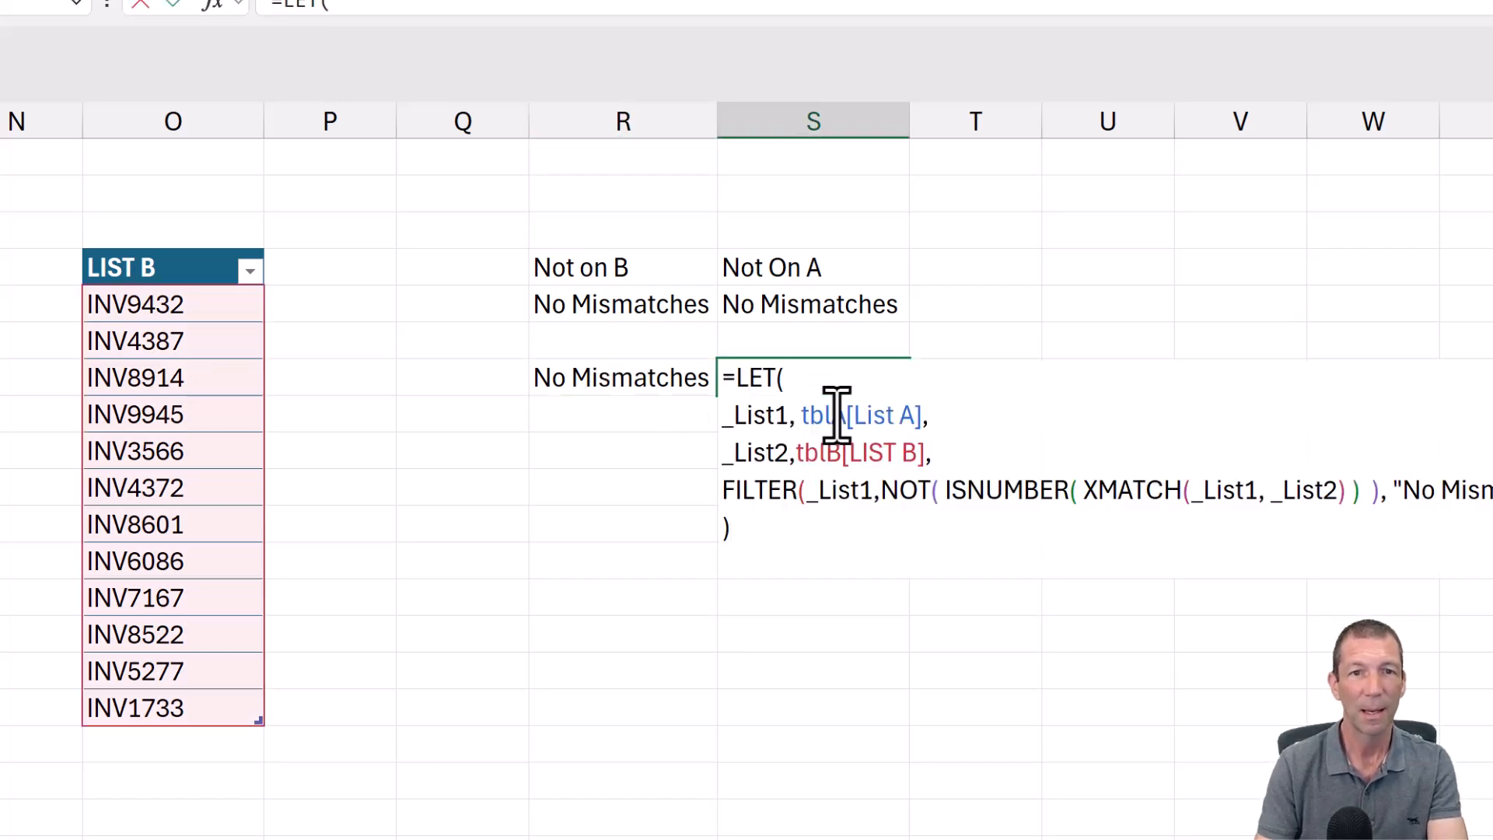
pyautogui.click(787, 415)
pyautogui.press('BackSpace')
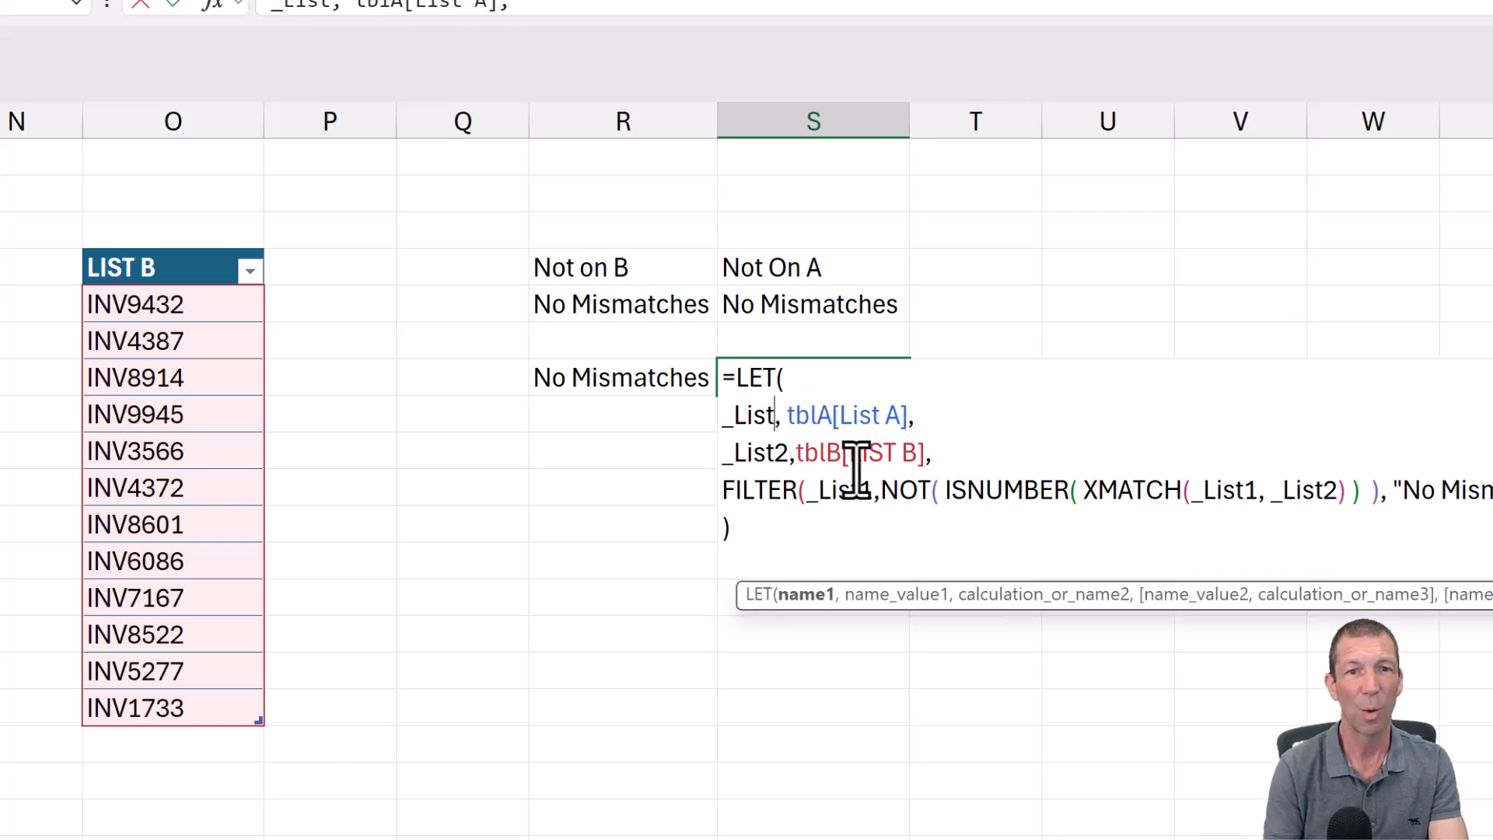
pyautogui.write('2')
pyautogui.press('Down')
pyautogui.press('Down')
pyautogui.press('Up')
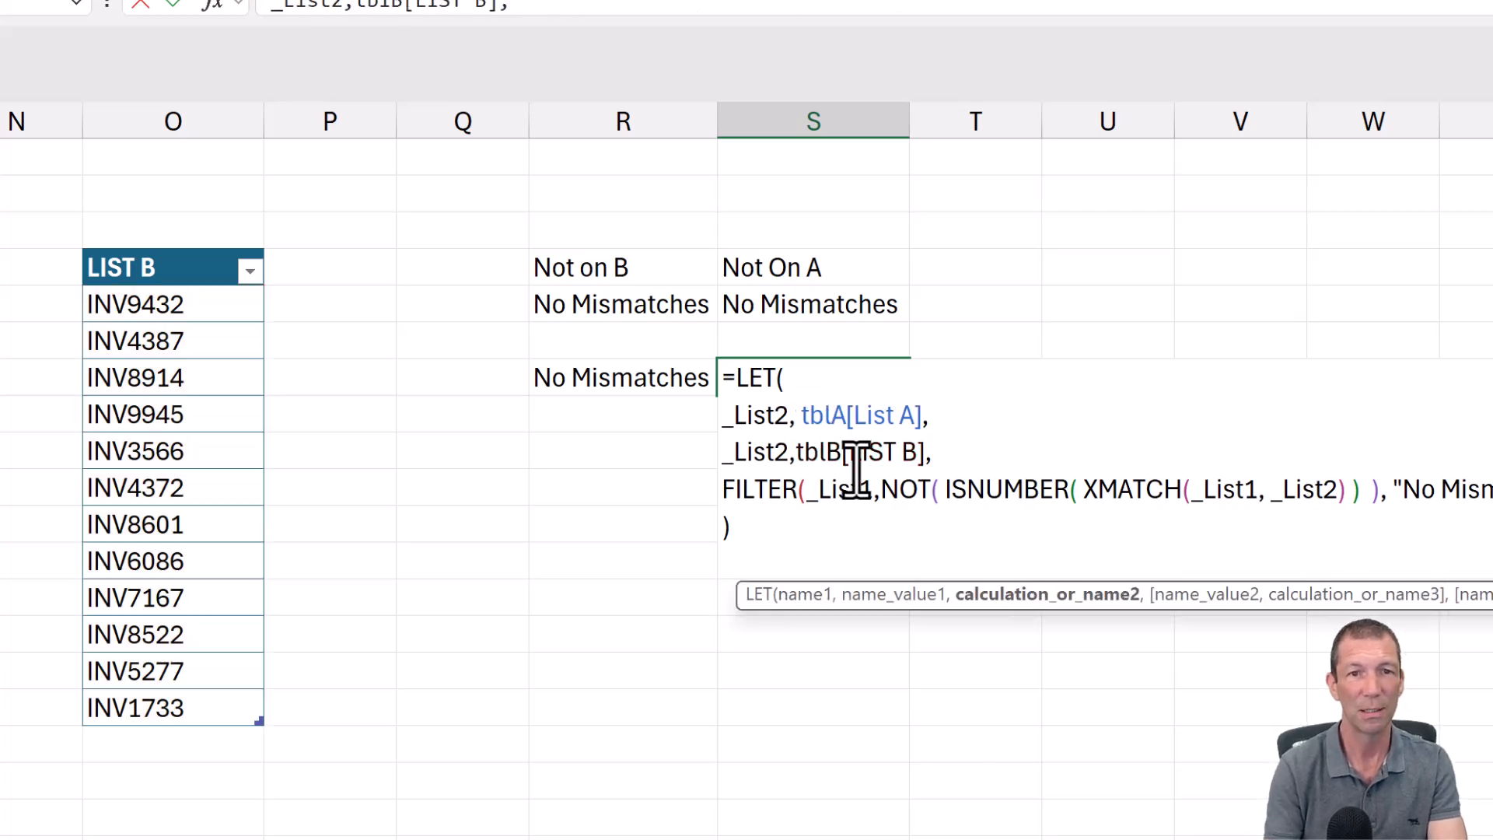
pyautogui.press('BackSpace')
pyautogui.write('1')
pyautogui.press('Return')
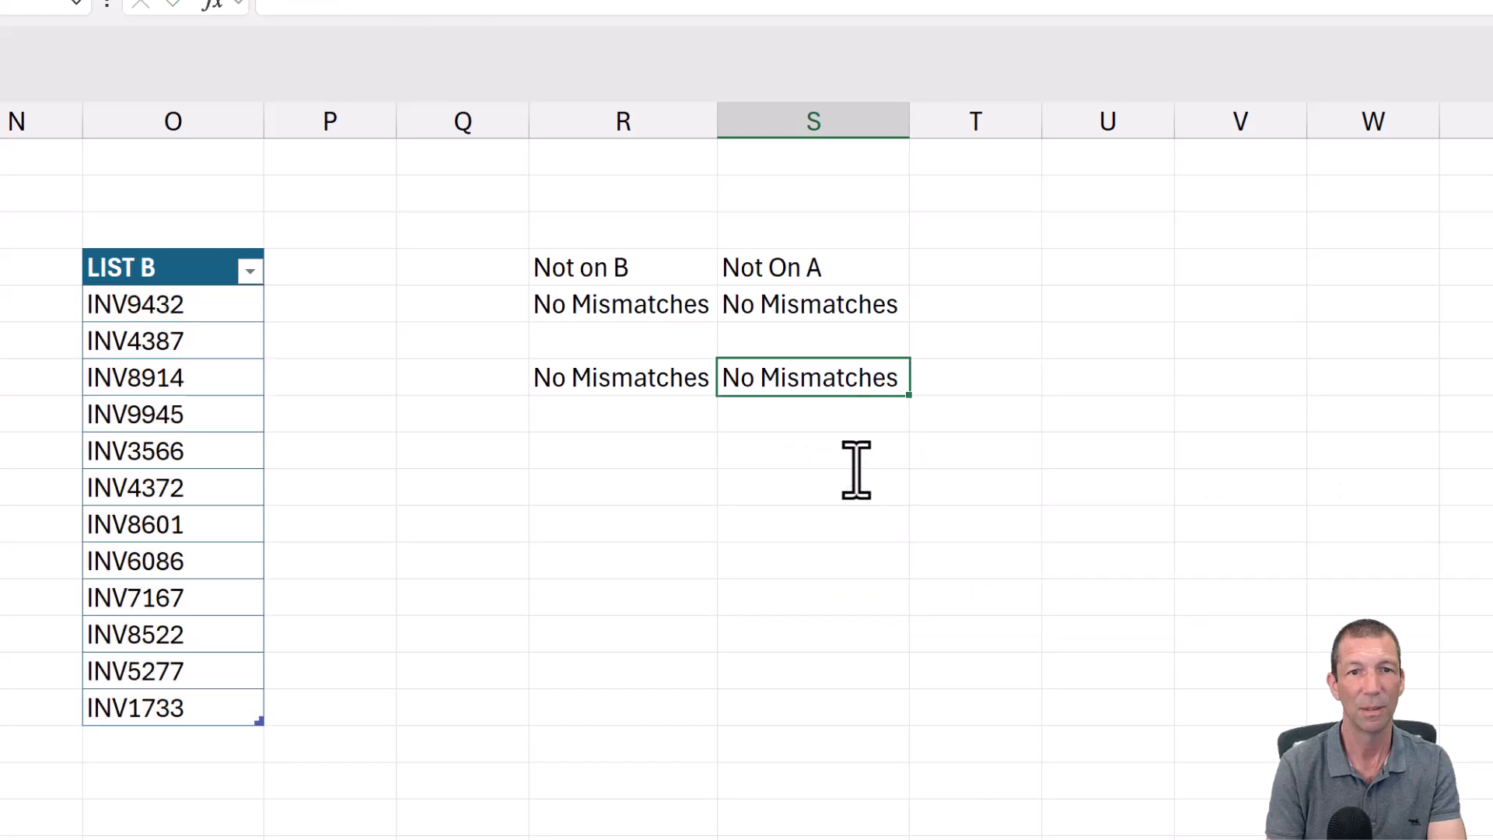
pyautogui.press('Up')
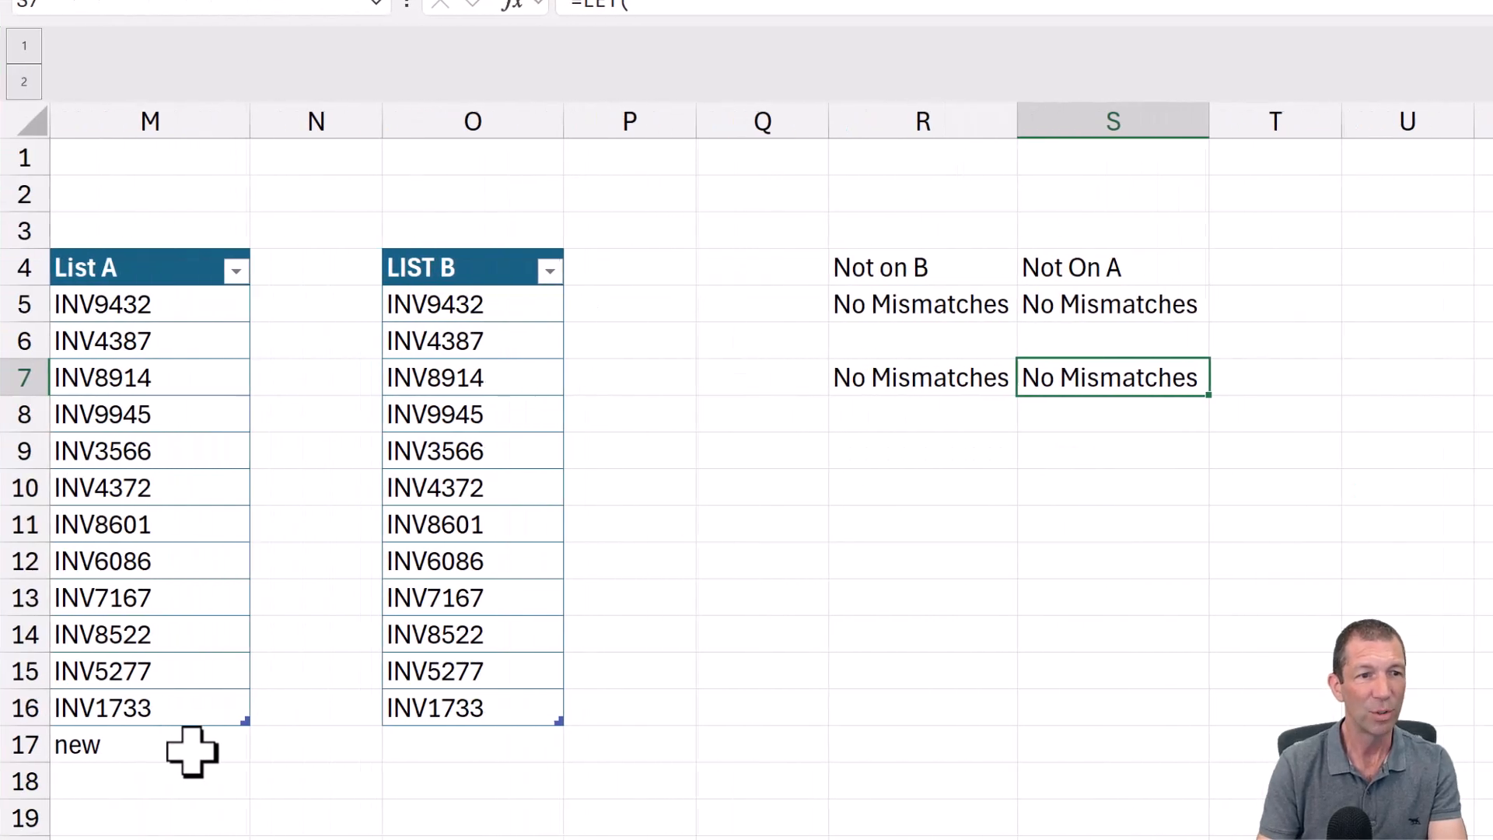
# Clear the "new" entry from M17 and add "New" to LIST B in O17
pyautogui.click(193, 750)
pyautogui.press('Delete')
pyautogui.press('Right')
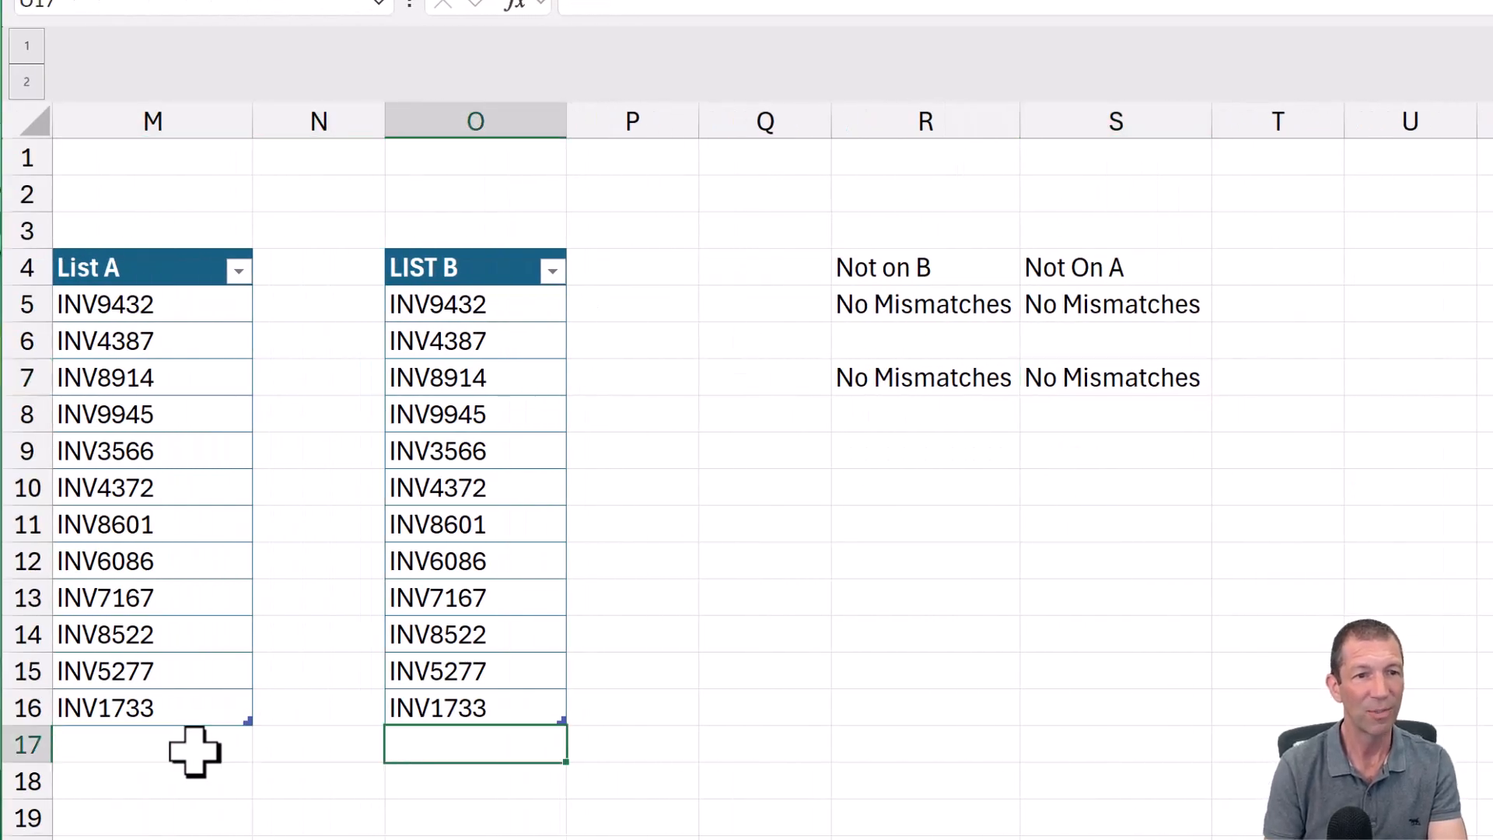
pyautogui.write('New')
pyautogui.press('Return')
pyautogui.press('Up')
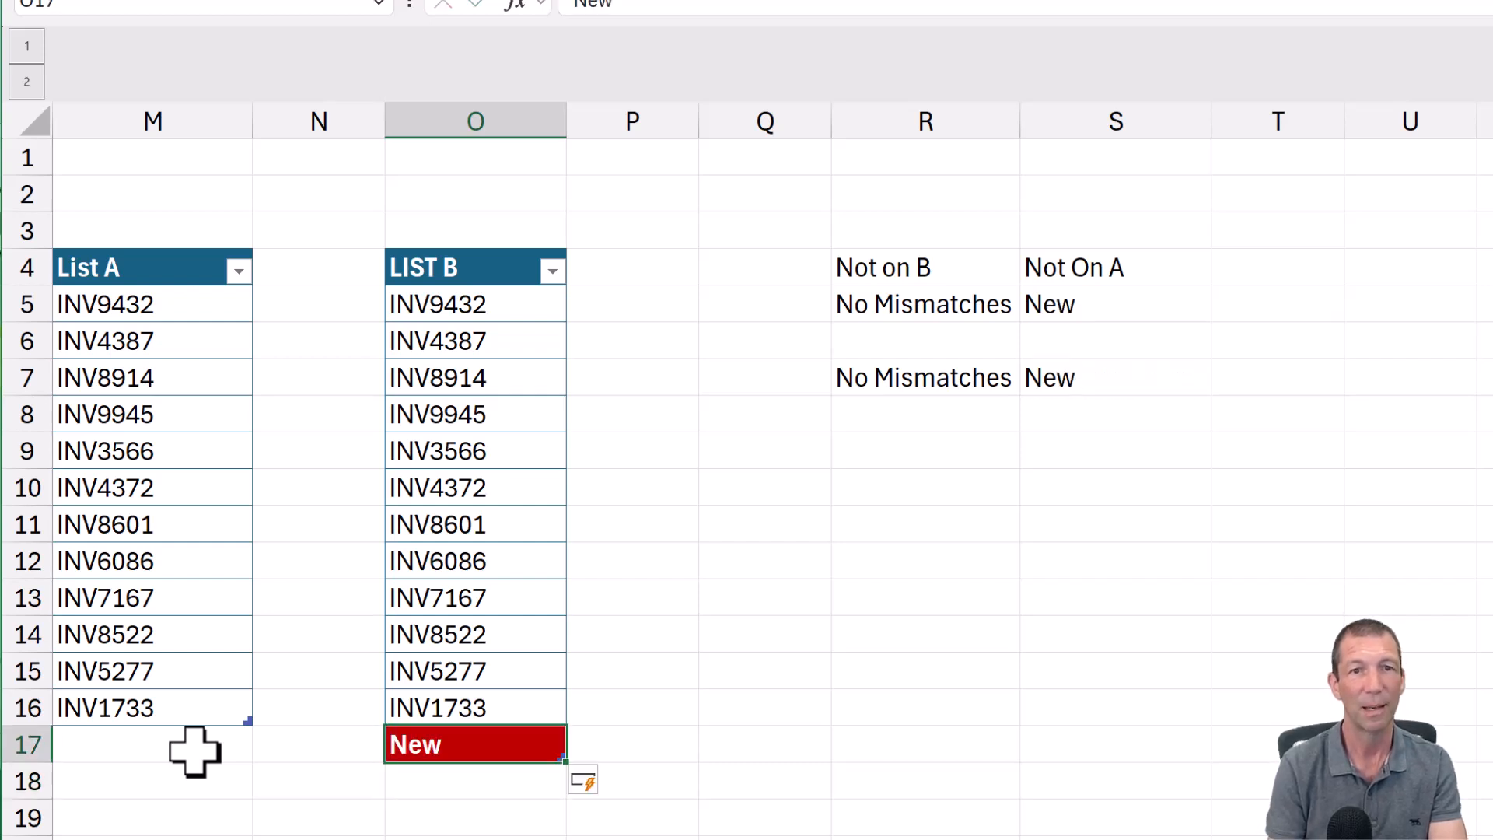
# Add "A New" and "A New 2" to List A in M17 and M18
pyautogui.press('Left')
pyautogui.press('Left')
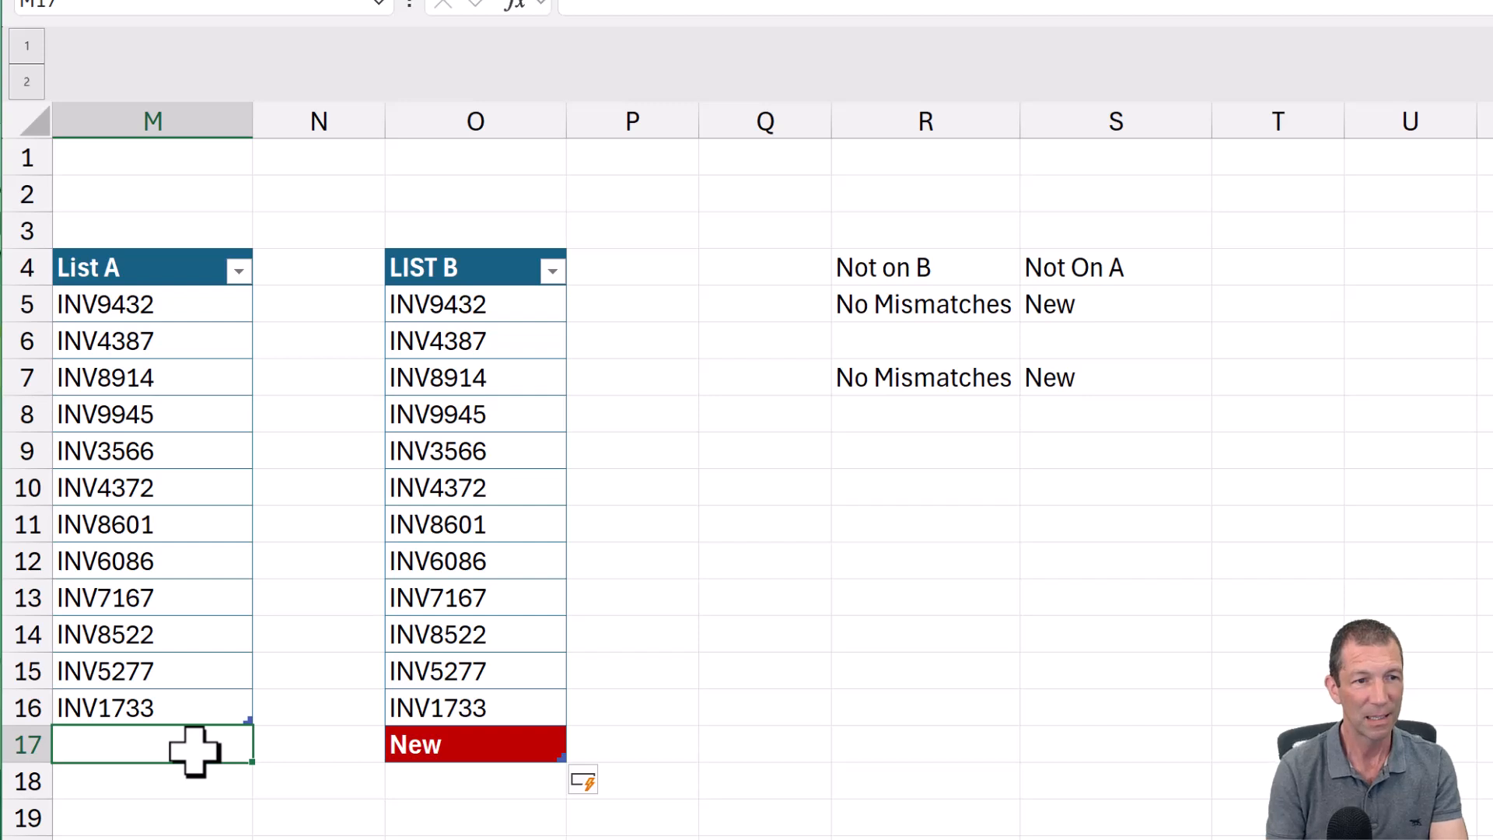
pyautogui.write('A New')
pyautogui.press('Return')
pyautogui.press('Up')
pyautogui.press('Down')
pyautogui.write('A New 2')
pyautogui.press('Return')
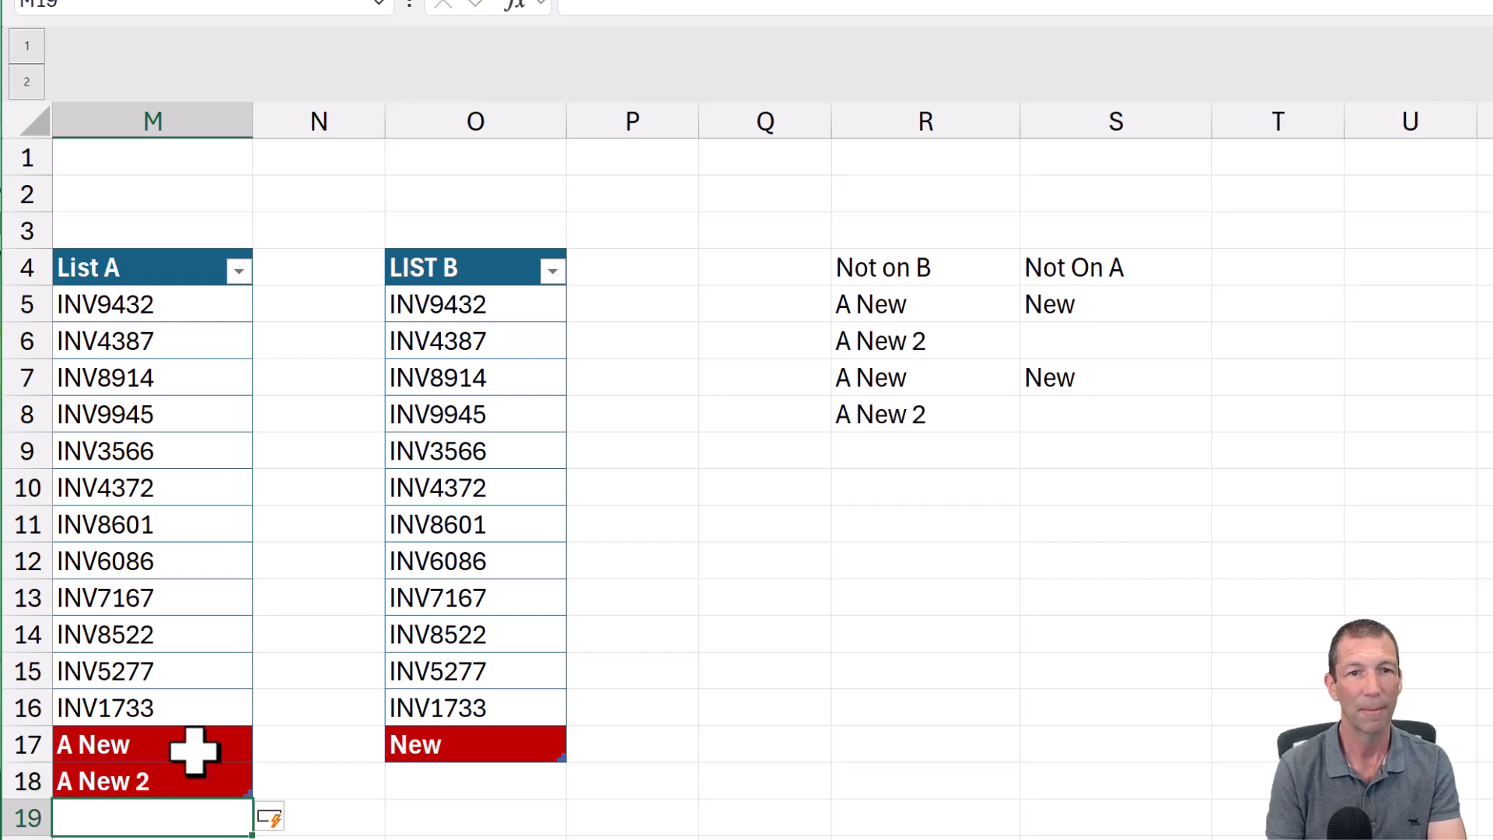
pyautogui.press('Up')
# Move the duplicate mismatch results from R7:S8 down to R9:S10 and delete them
pyautogui.moveTo(955, 375); pyautogui.dragTo(1109, 407)
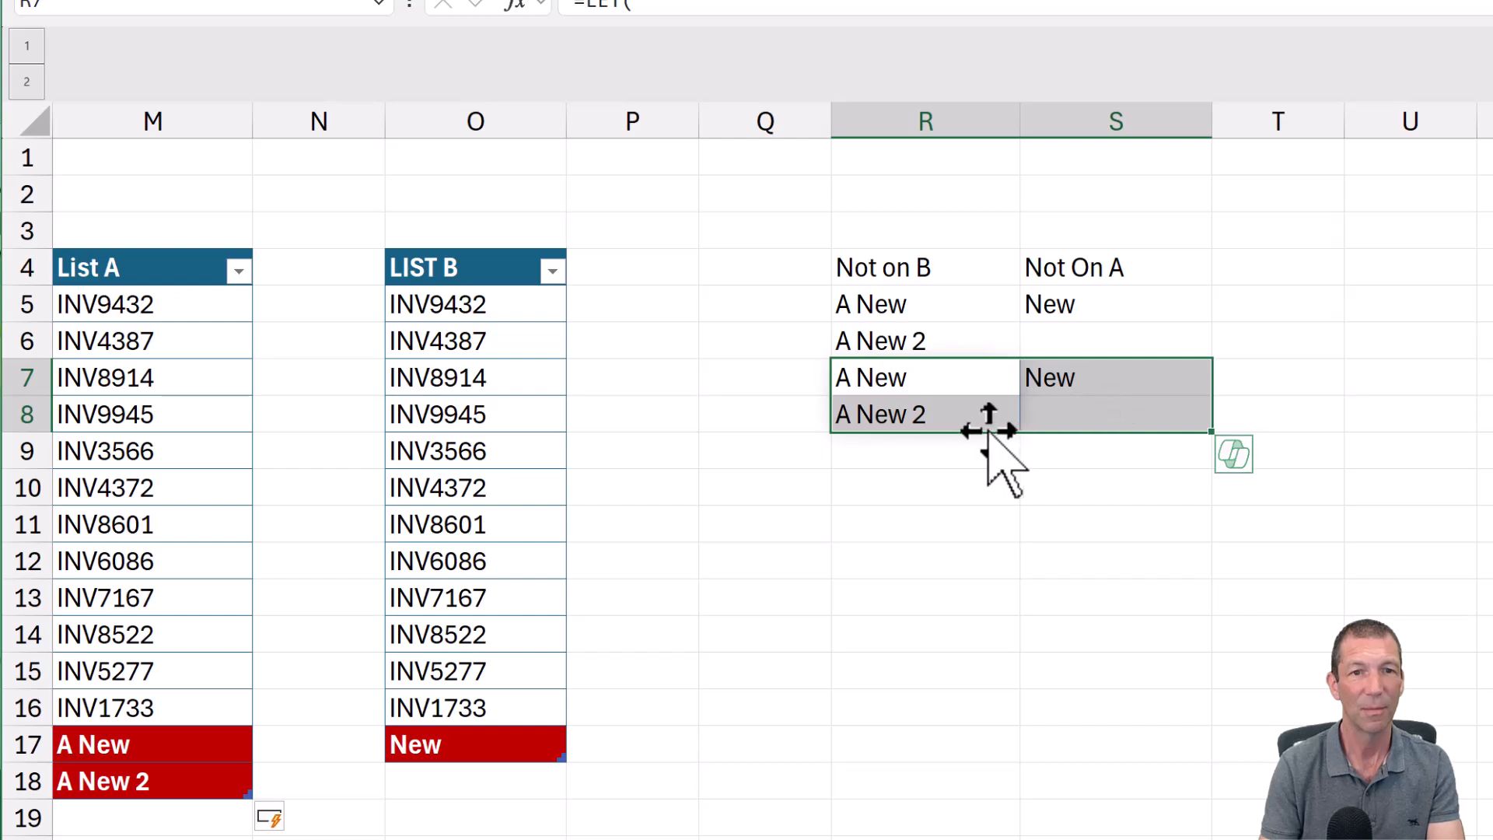
pyautogui.moveTo(977, 433); pyautogui.dragTo(987, 515)
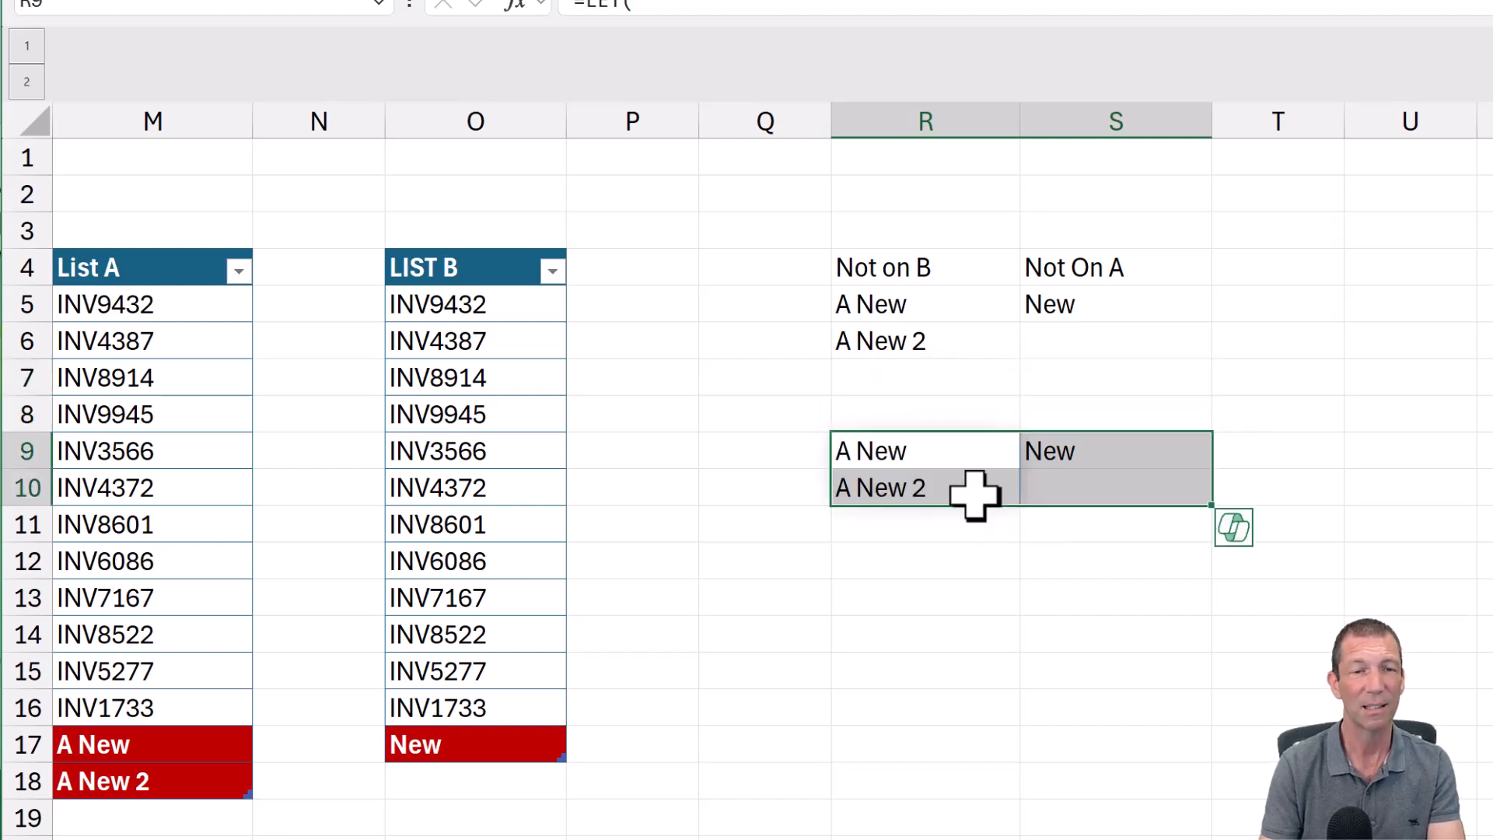
pyautogui.press('Delete')
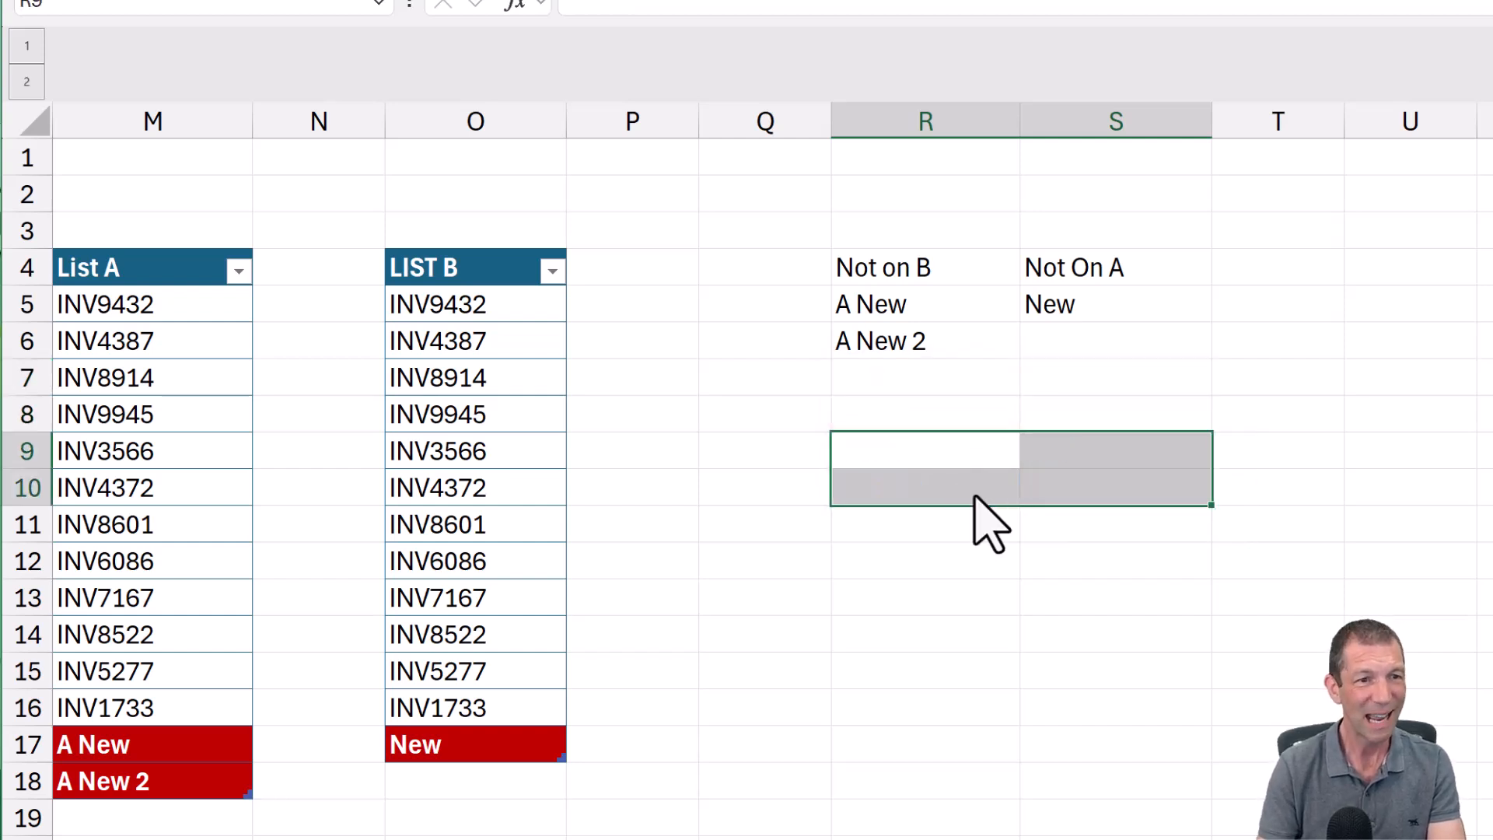
pyautogui.click(177, 780)
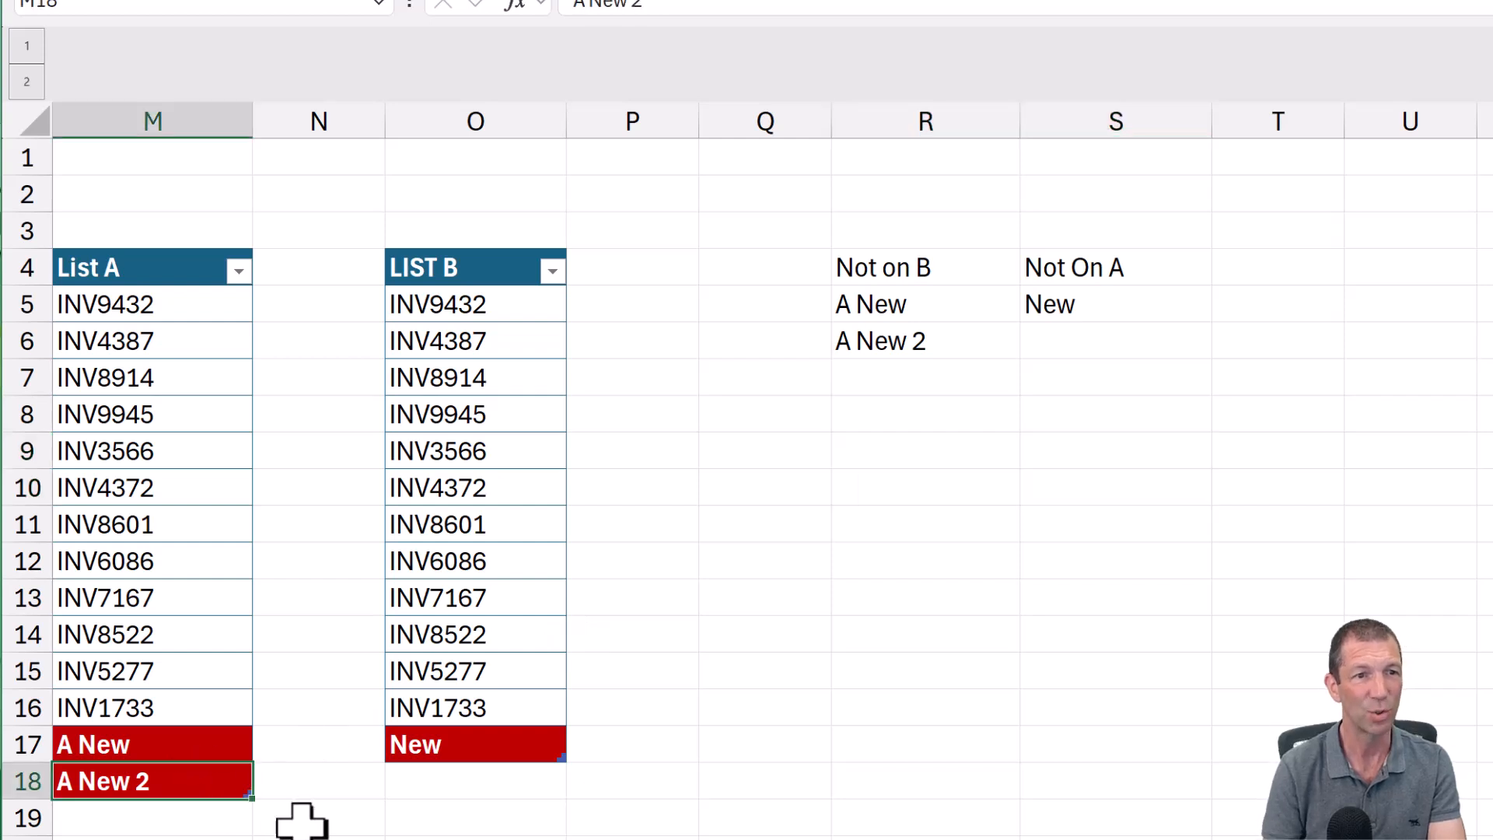
# Start a formula-based conditional formatting rule for the List A entries in M5:M18
pyautogui.press('Left')
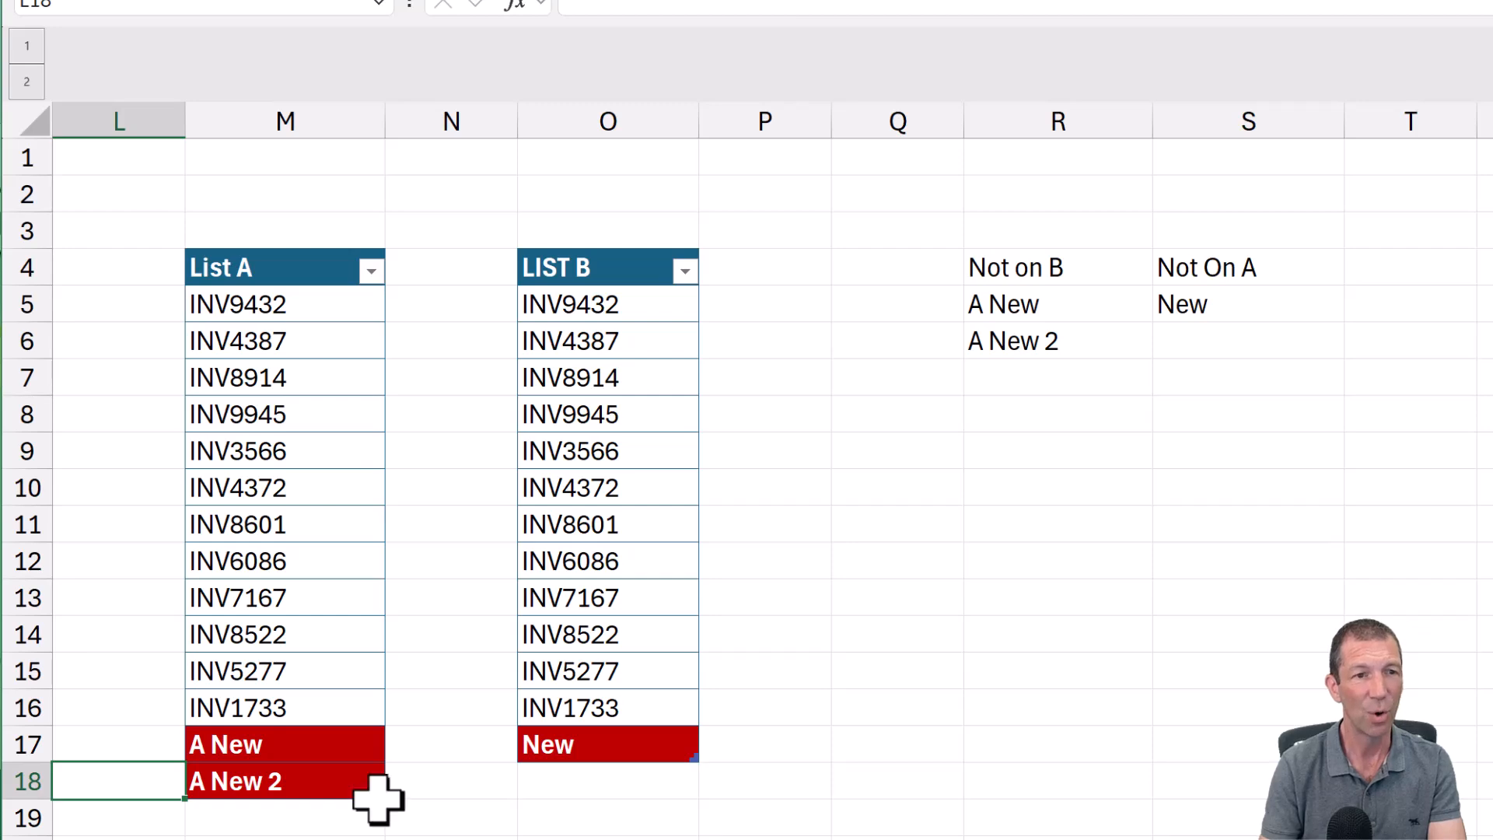
pyautogui.moveTo(293, 304); pyautogui.dragTo(285, 787)
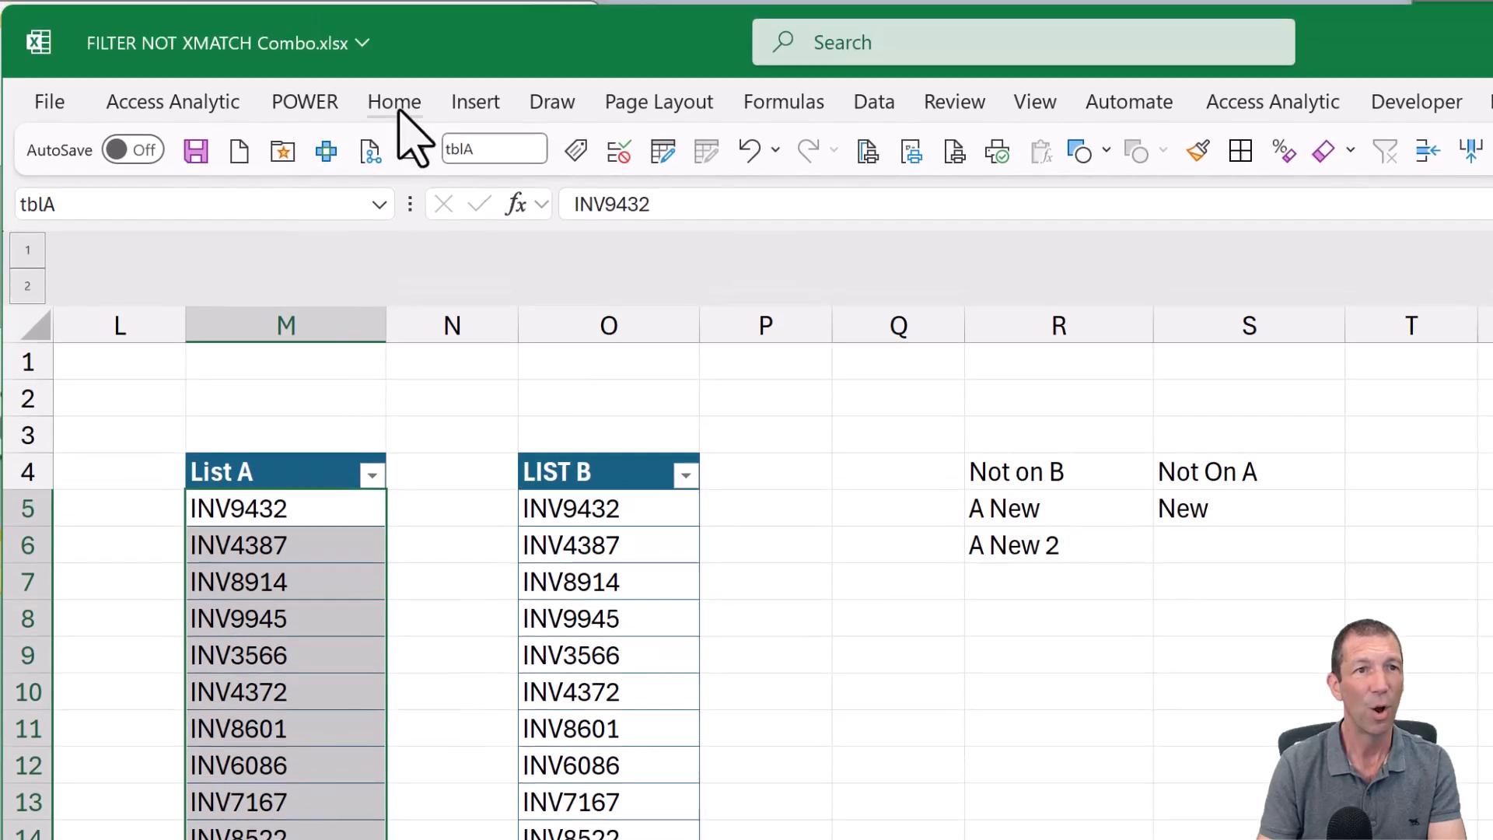
pyautogui.click(397, 106)
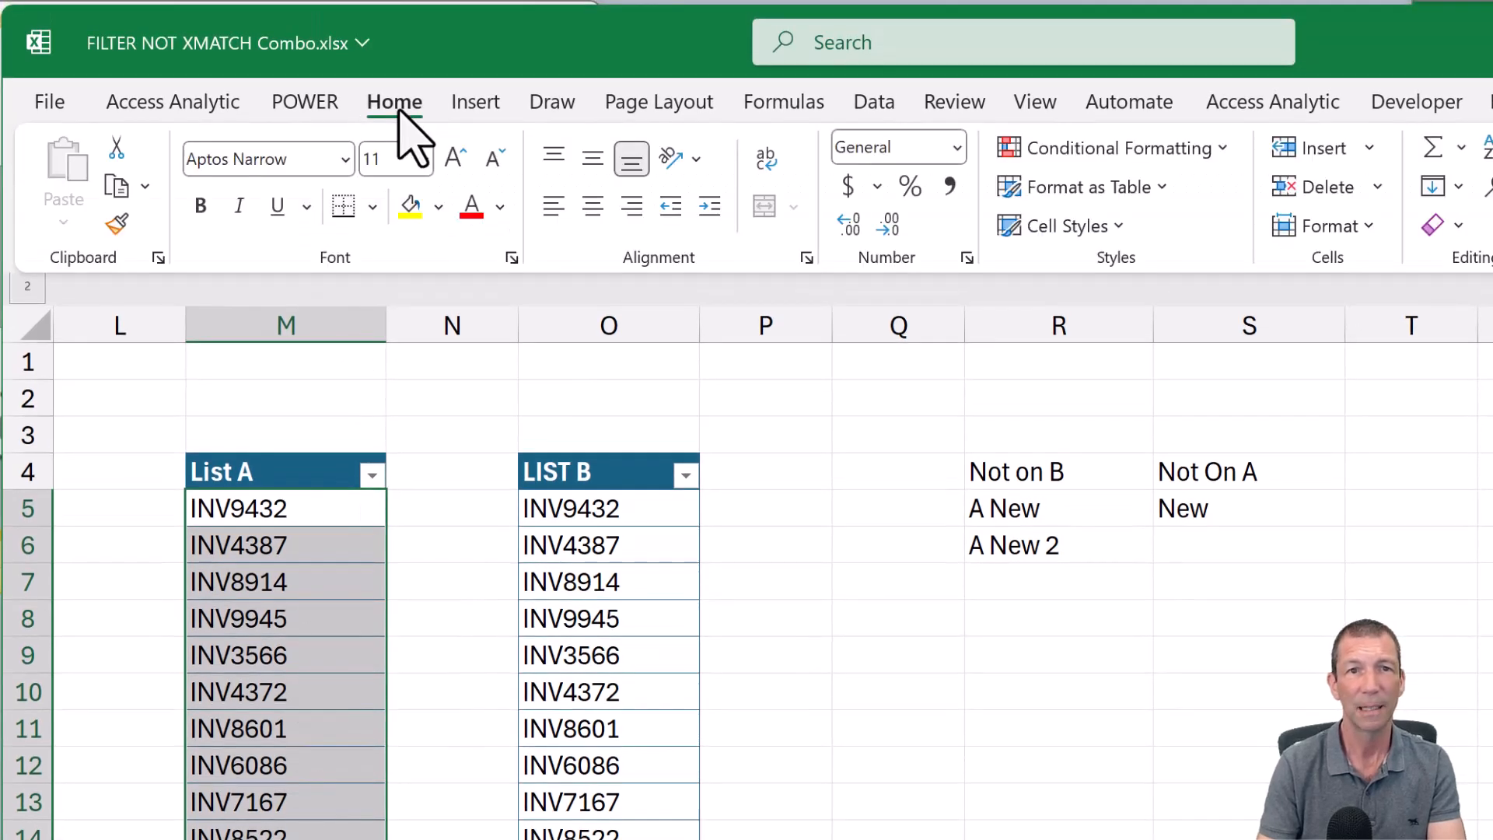
pyautogui.click(1182, 149)
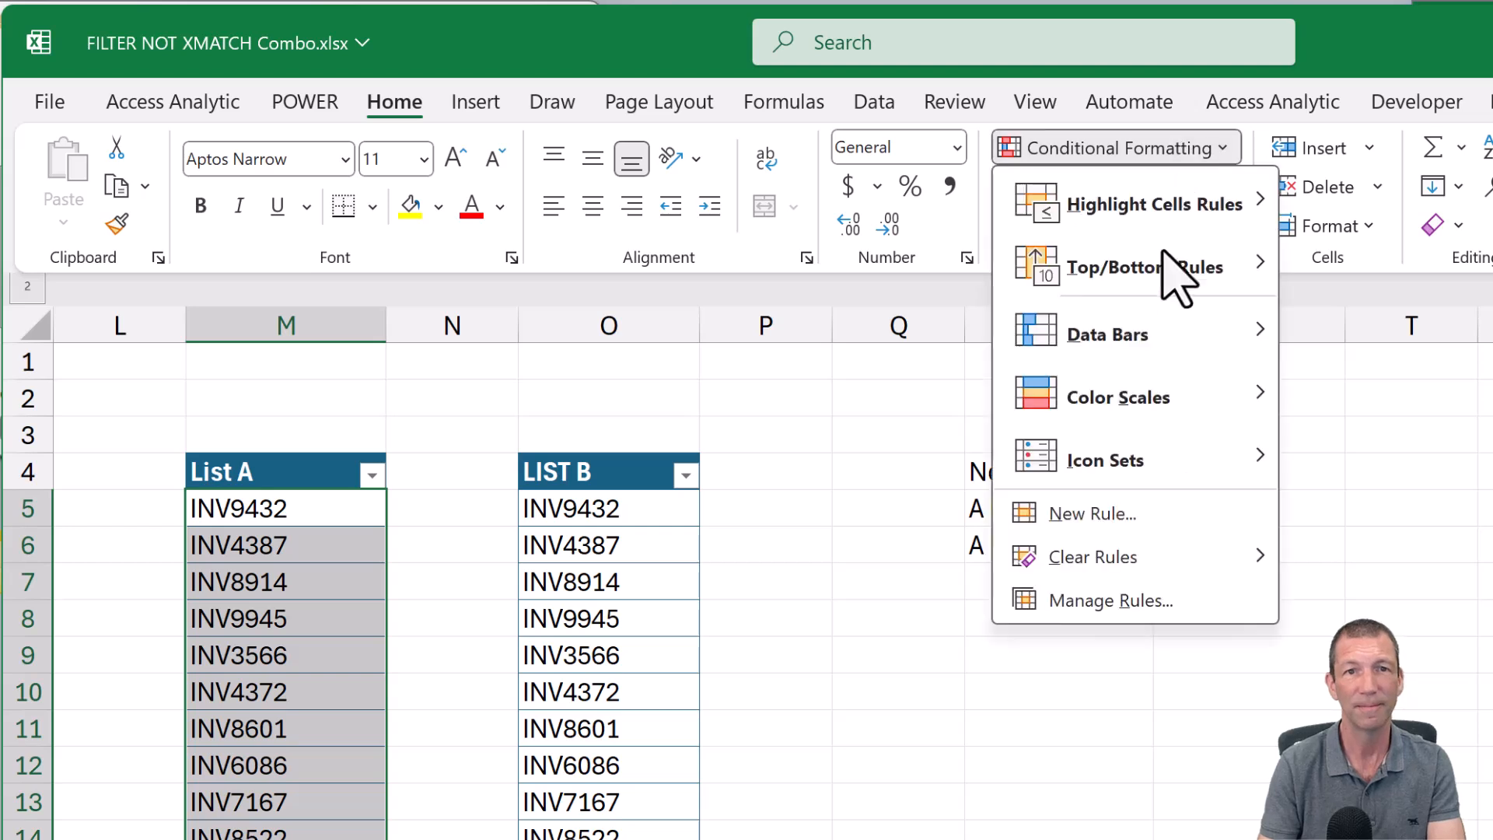
pyautogui.click(1125, 517)
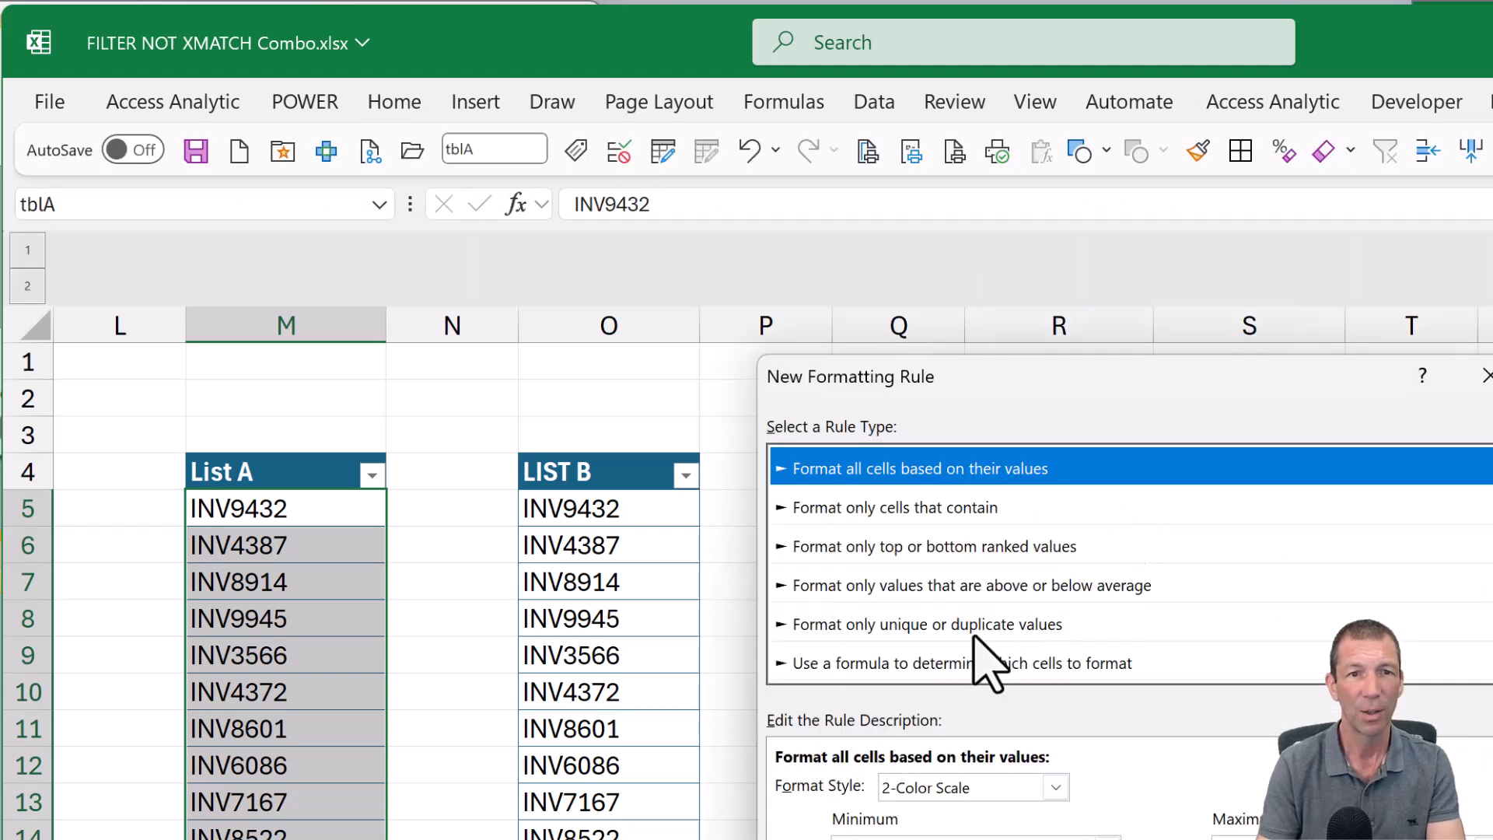
pyautogui.click(952, 663)
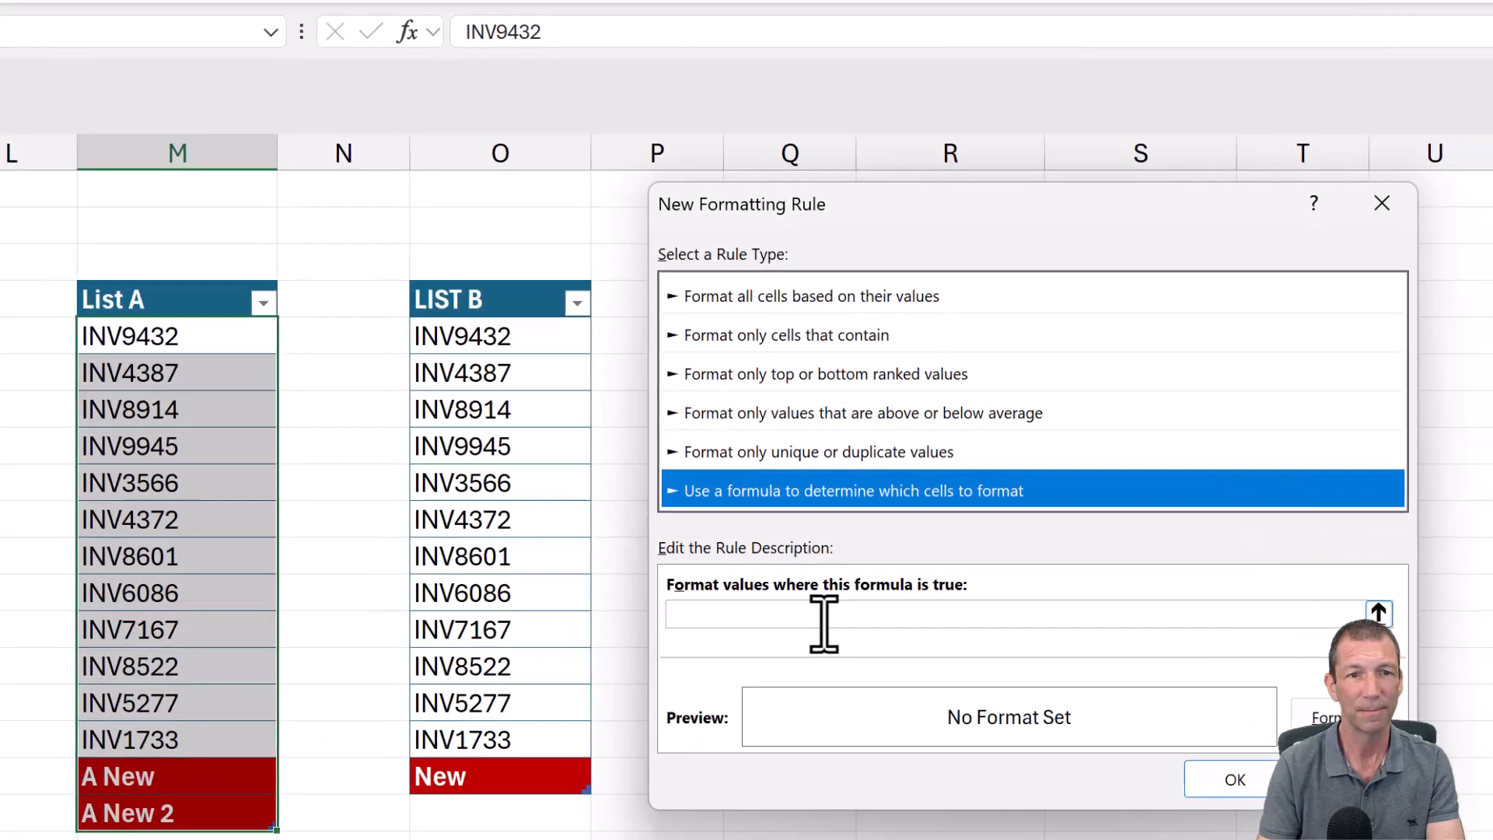
pyautogui.click(930, 786)
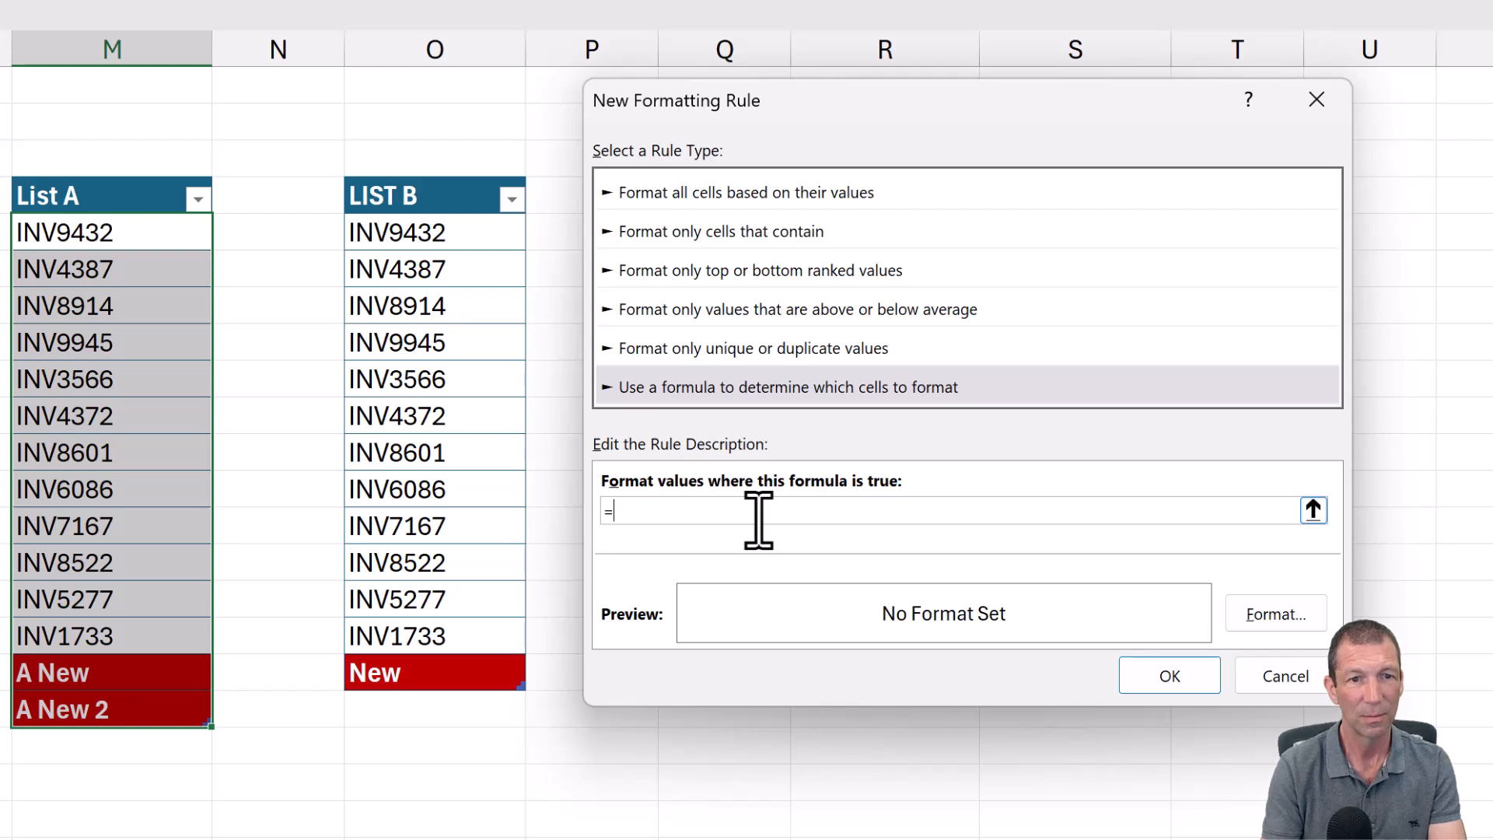
# Enter =ISNUMBER(XMATCH(M5,$R$5#) as the rule formula, with M5 as a relative reference and the "Not on B" spill range as lookup array
pyautogui.write('=ISNUMBER(XMATCH(')
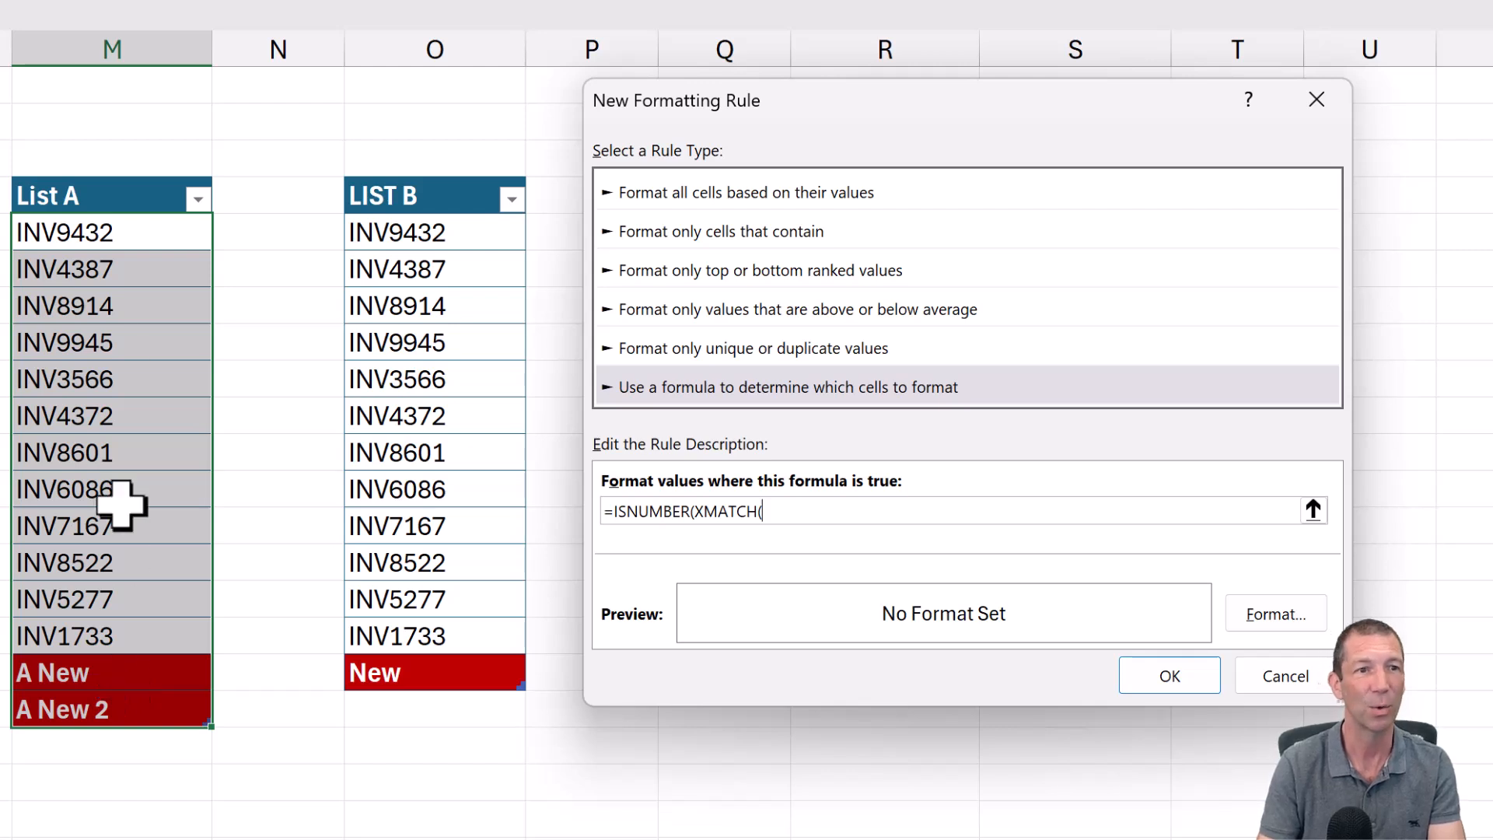
pyautogui.click(117, 233)
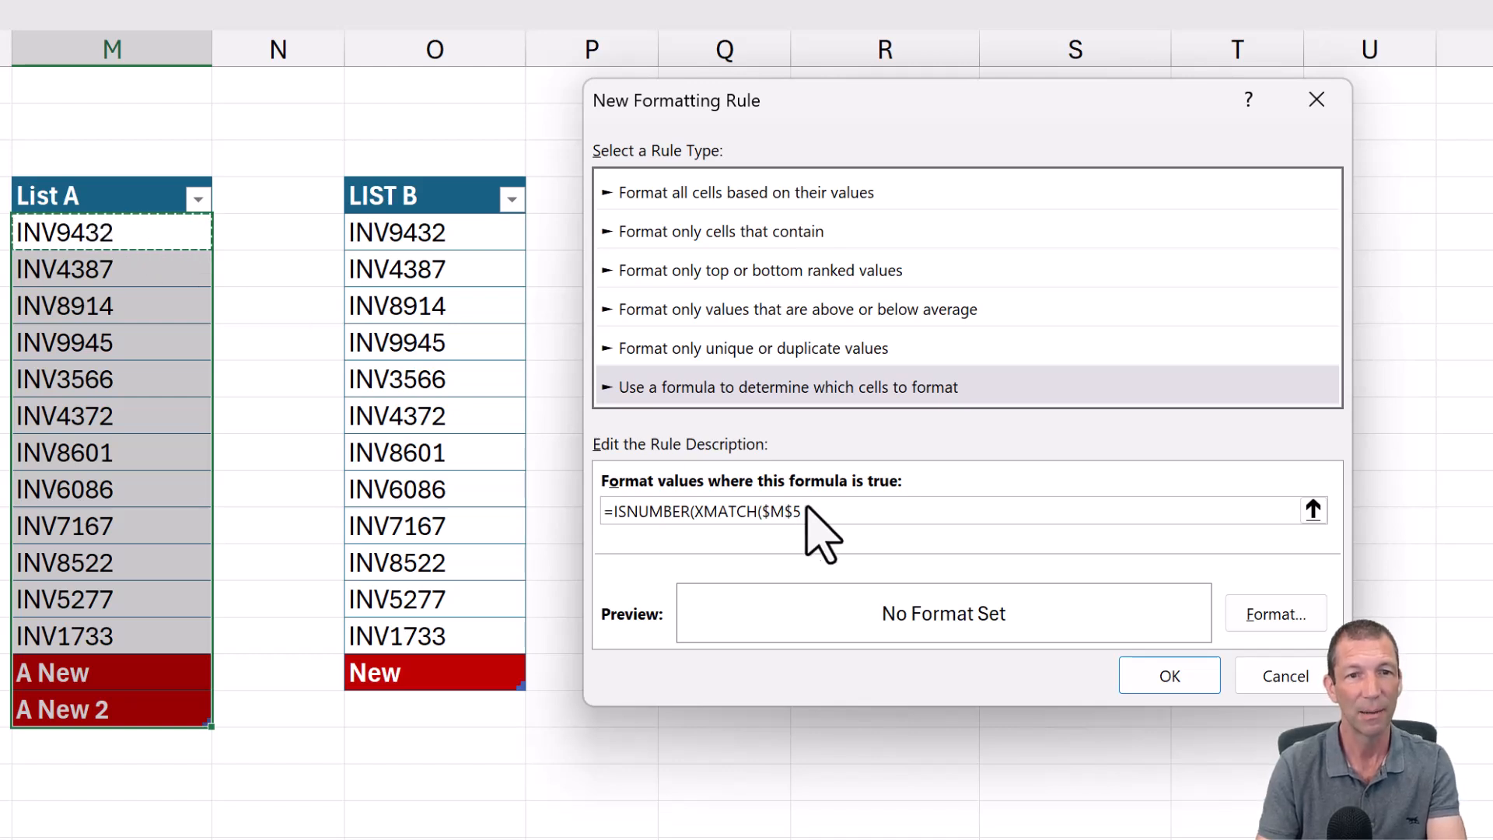
pyautogui.press('F4')
pyautogui.press('F4')
pyautogui.press('F4')
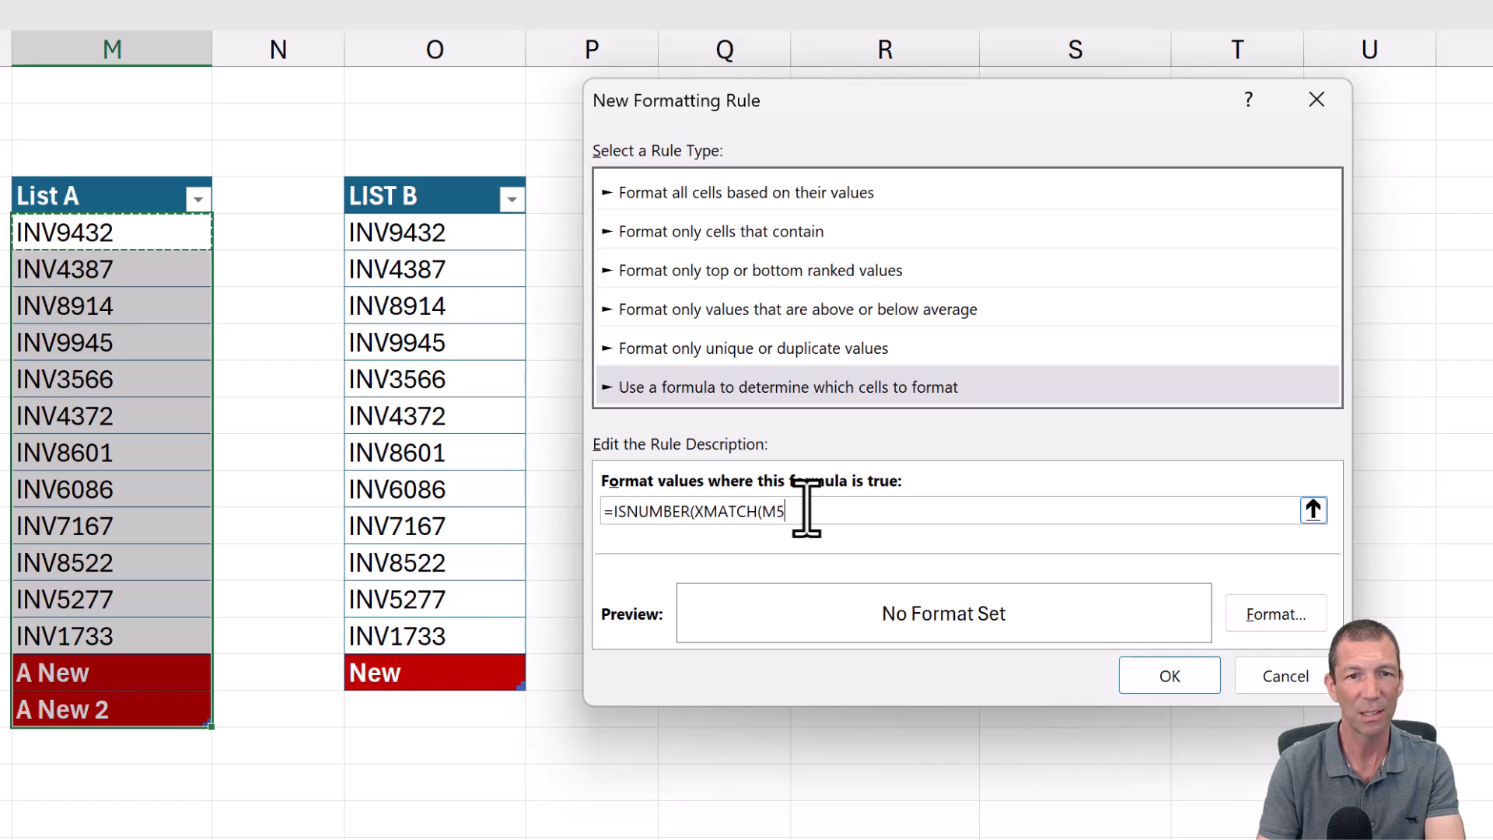
pyautogui.write(',')
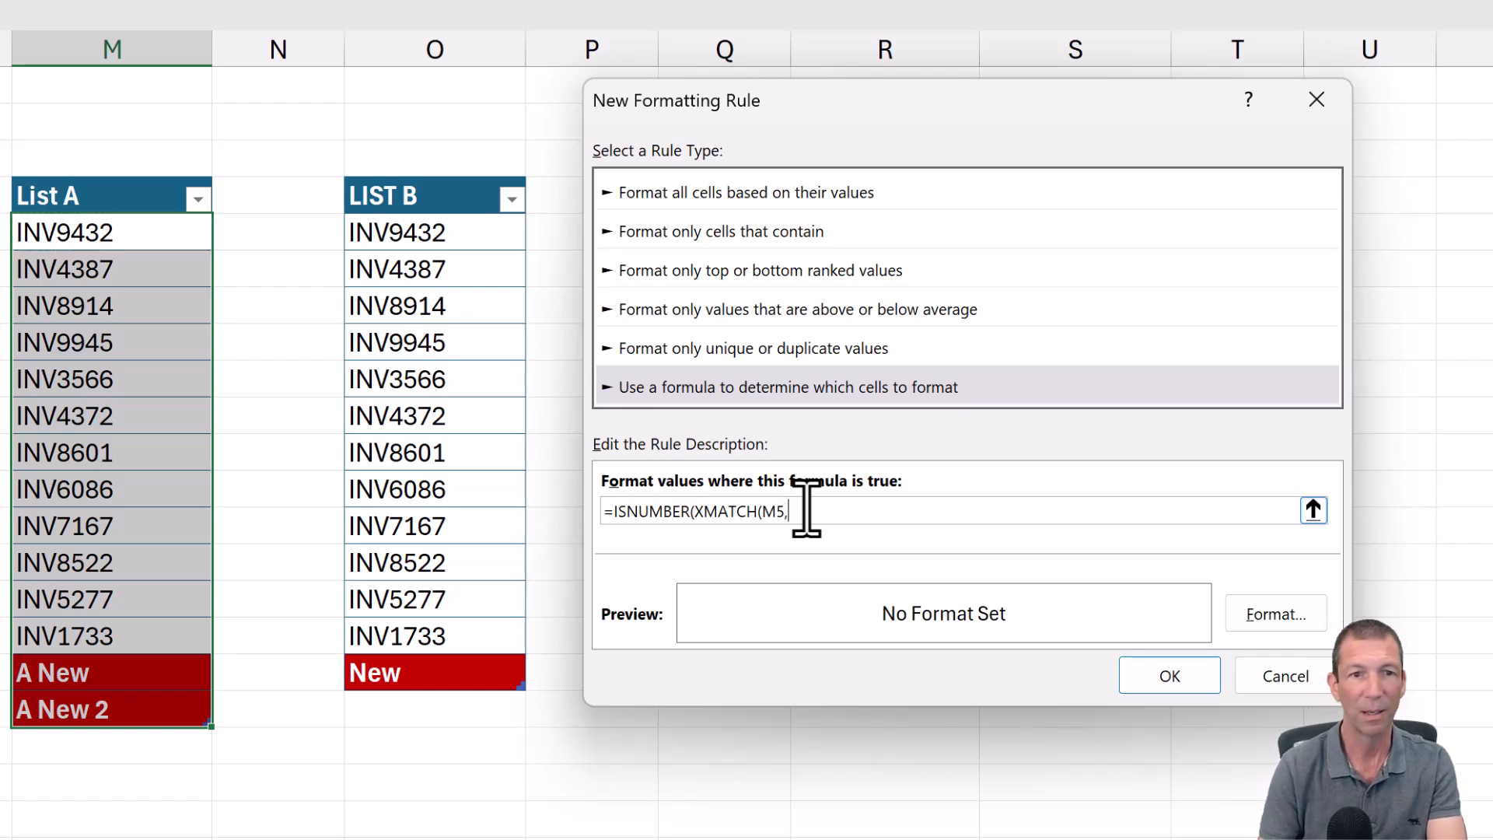
pyautogui.moveTo(948, 128); pyautogui.dragTo(1332, 278)
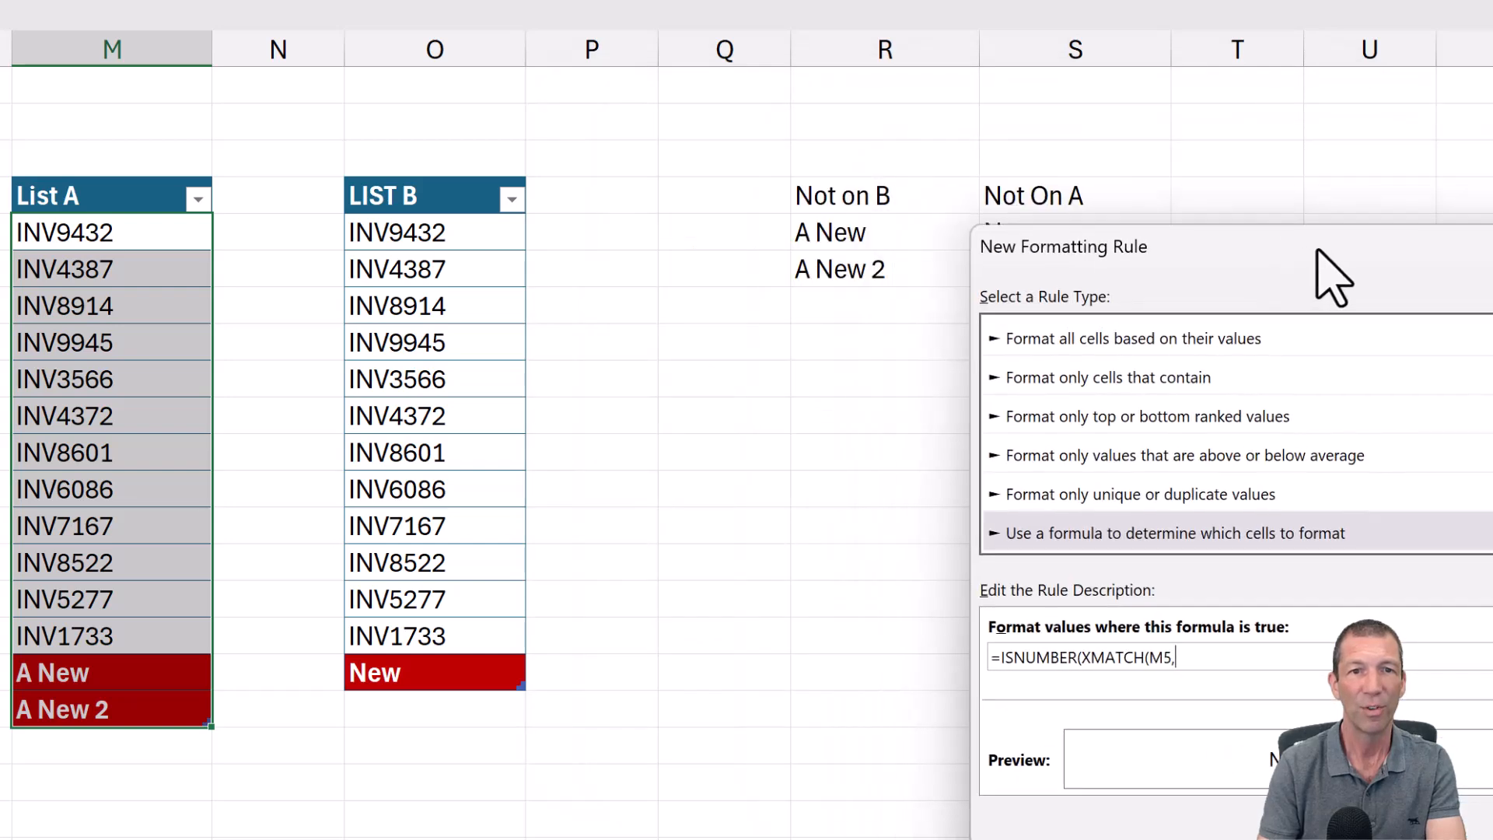
pyautogui.click(874, 236)
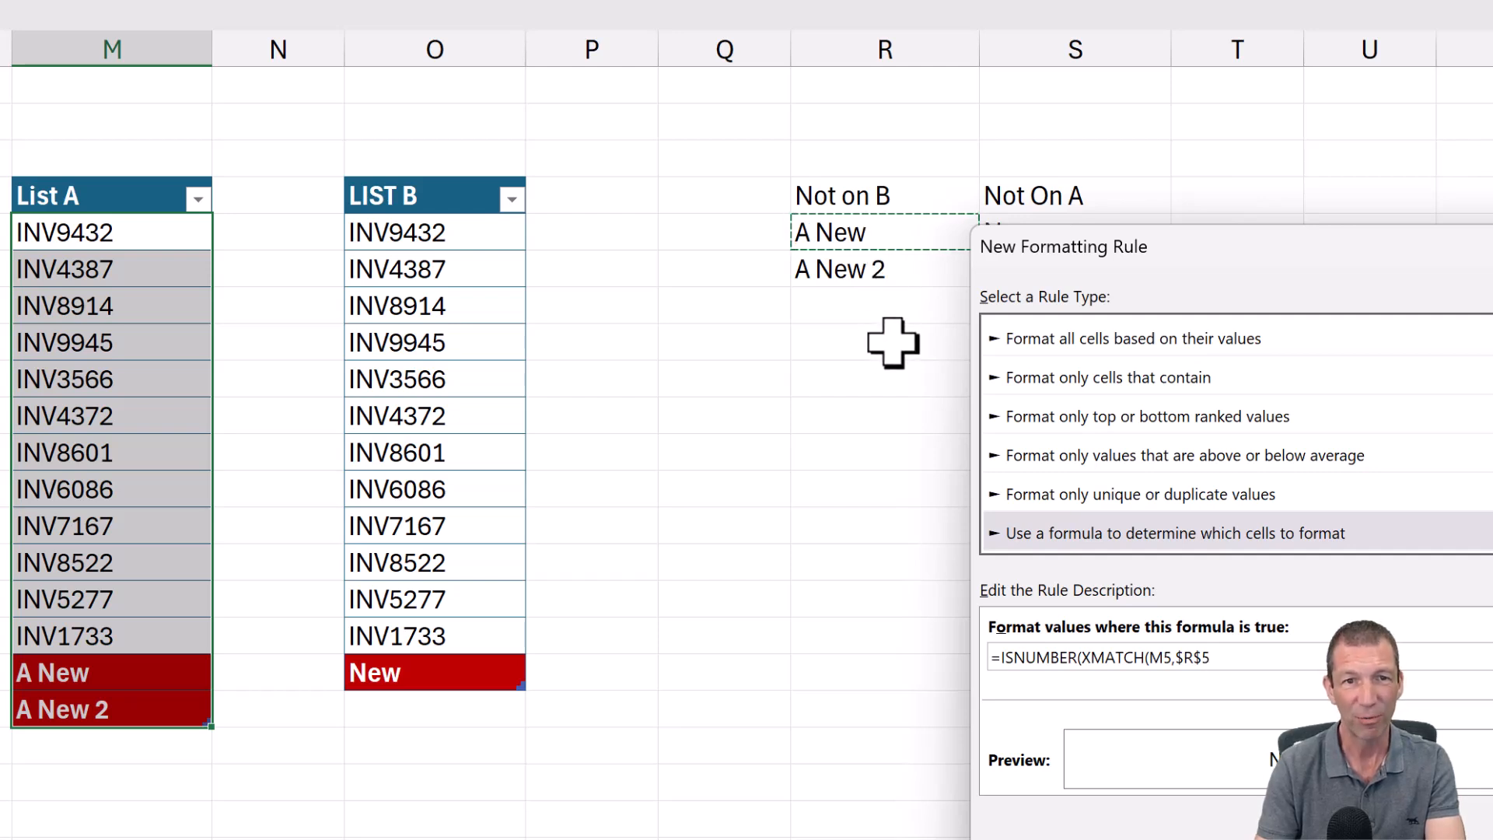
pyautogui.write('#)')
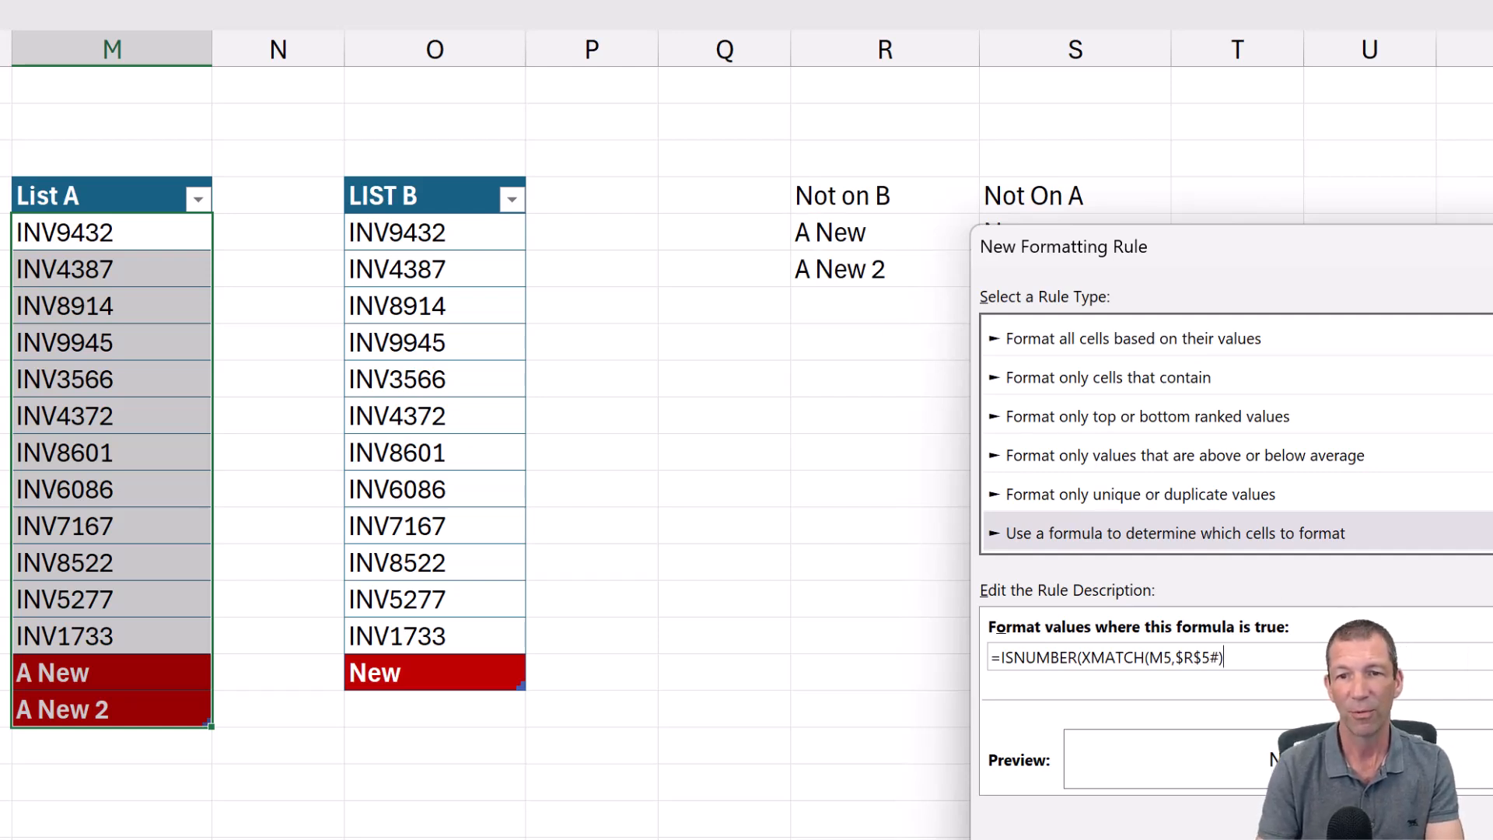
# Try a dark red fill with bold white text as the format for the List A rule
pyautogui.hotkey('alt', 'f')
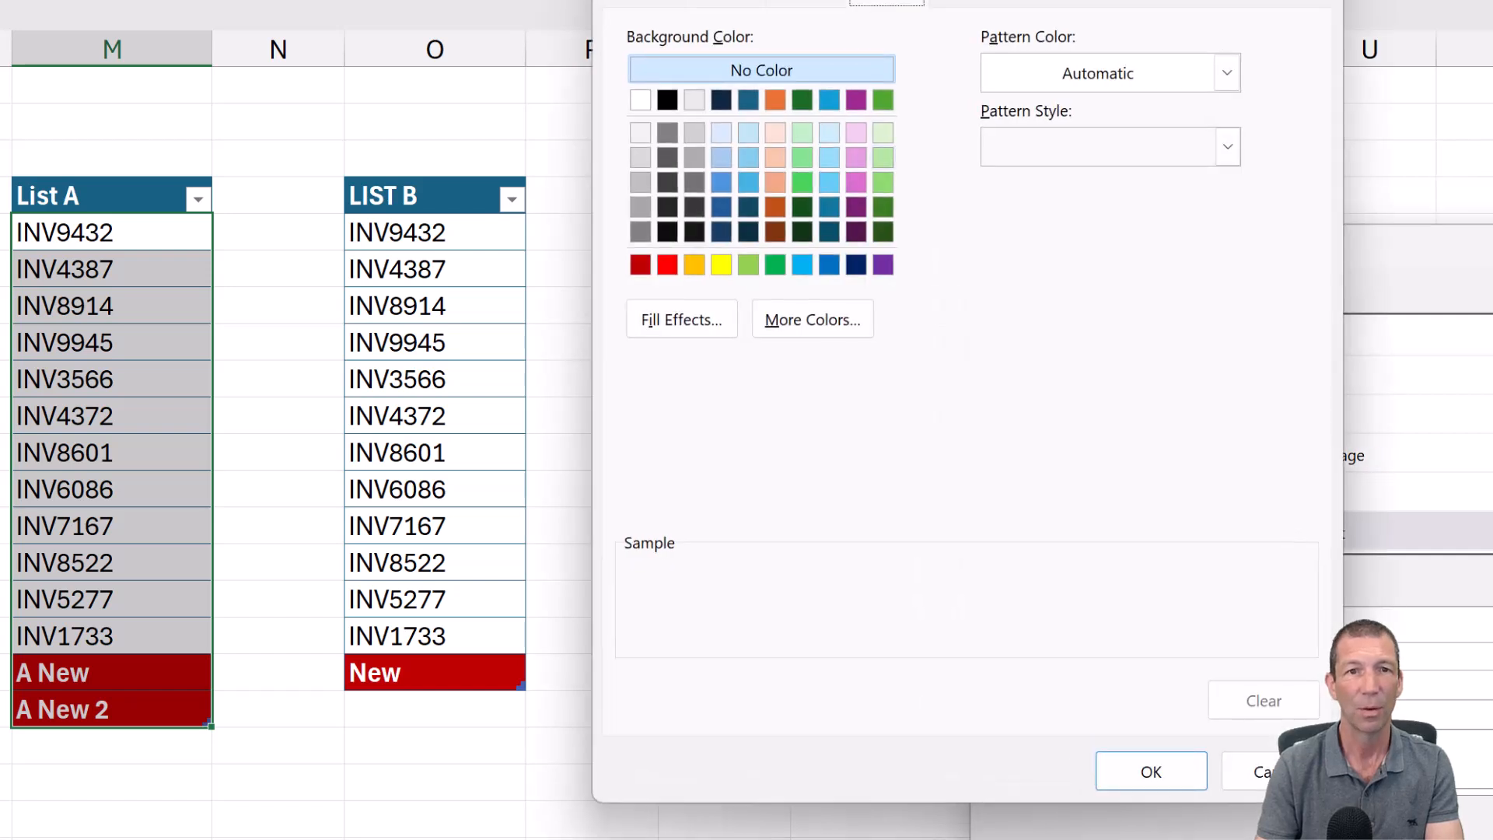
pyautogui.click(640, 265)
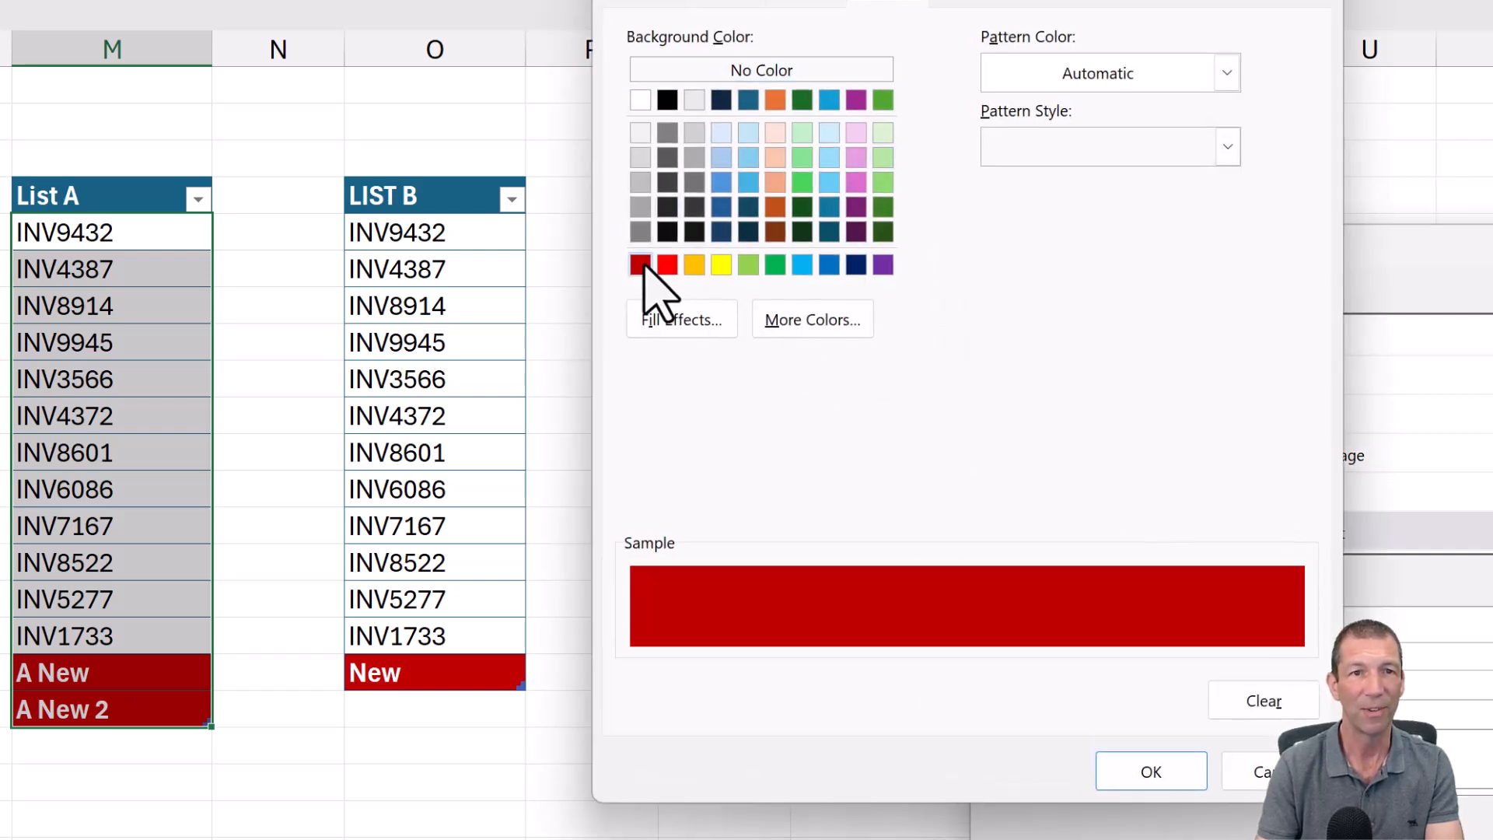
pyautogui.click(730, 6)
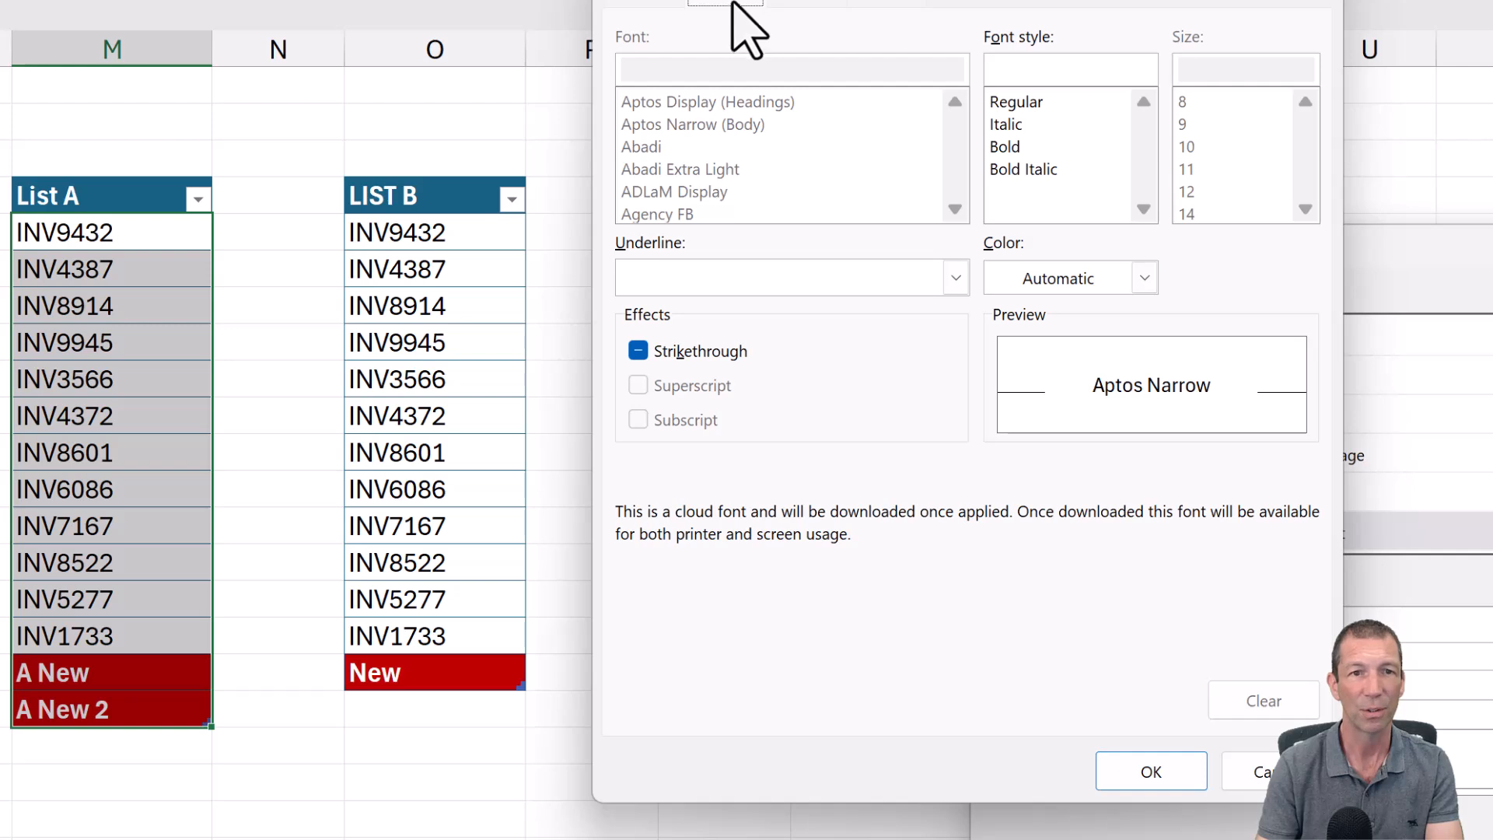
pyautogui.click(1021, 146)
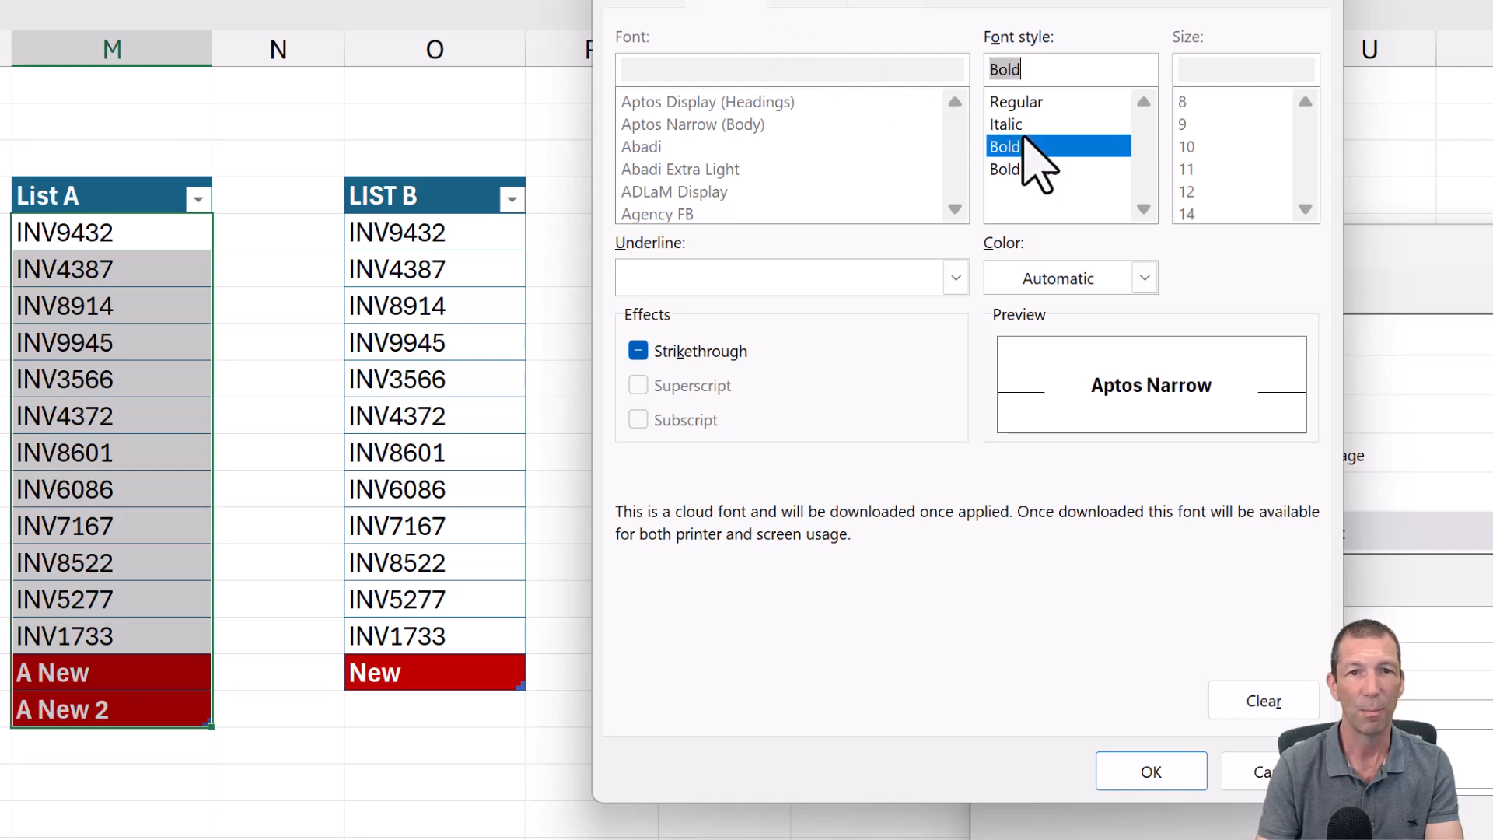
pyautogui.click(1096, 279)
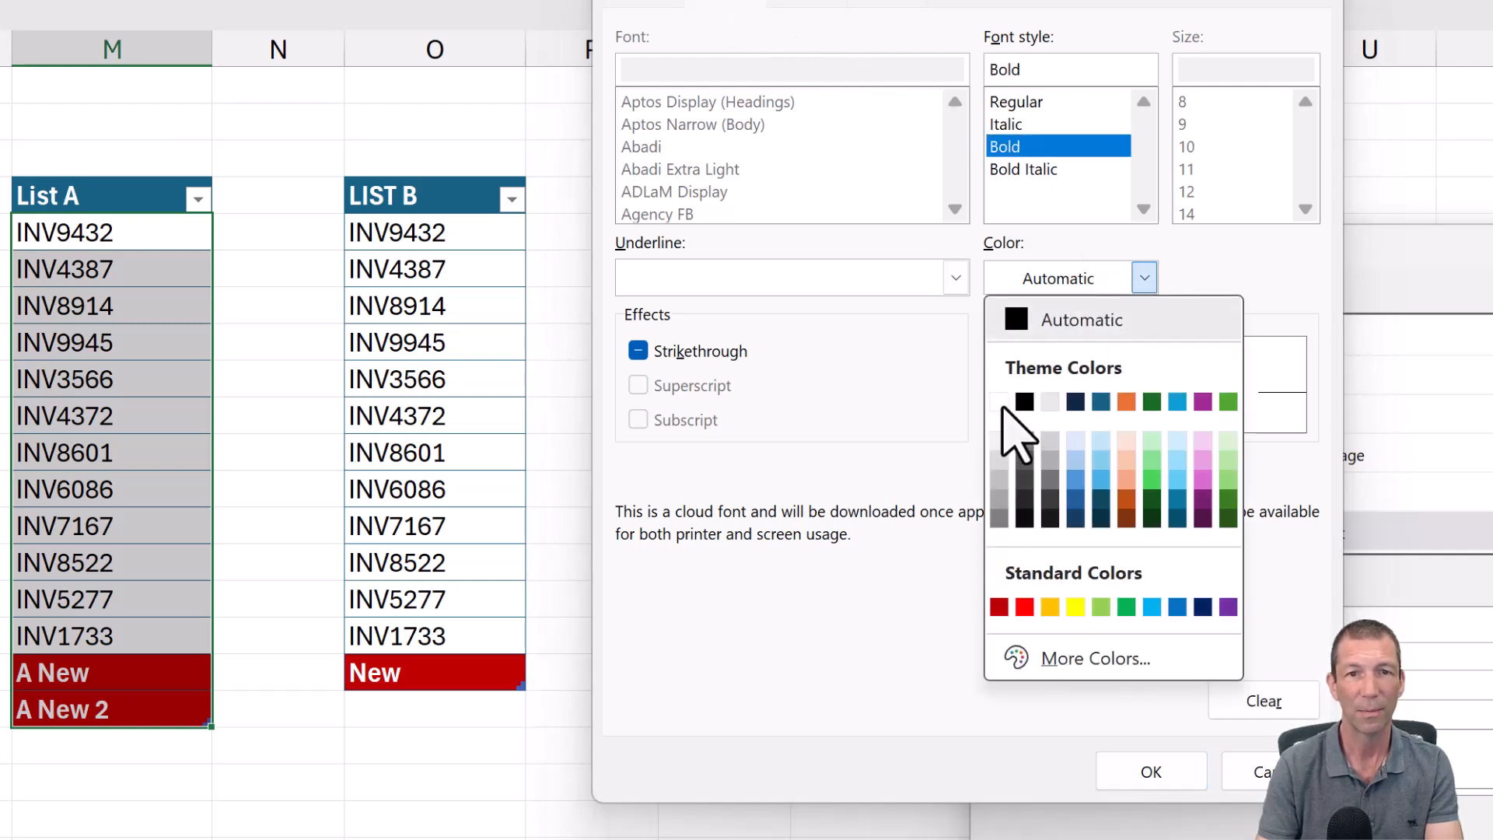
pyautogui.click(1000, 401)
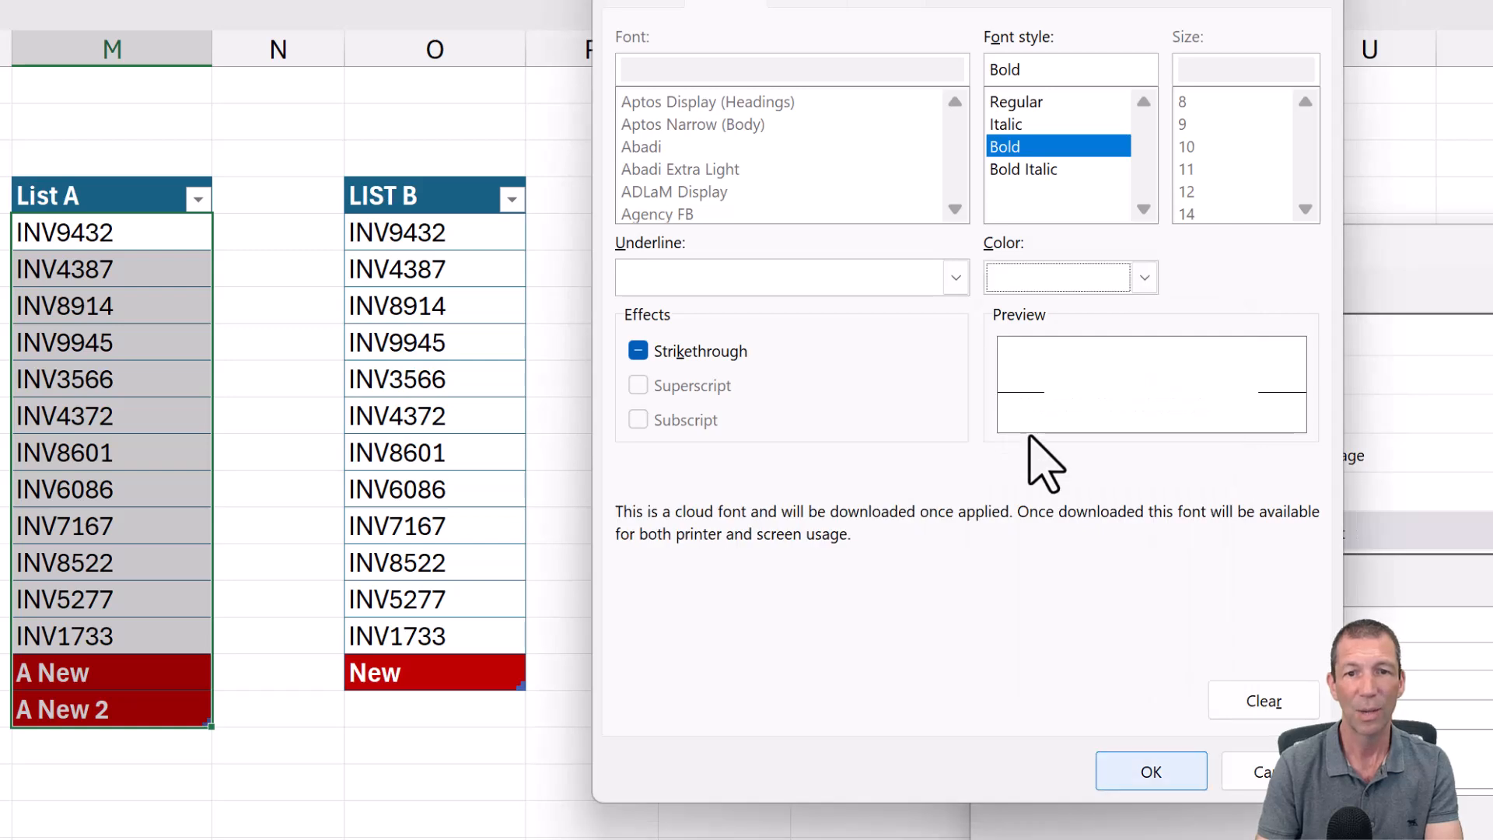
pyautogui.click(1244, 768)
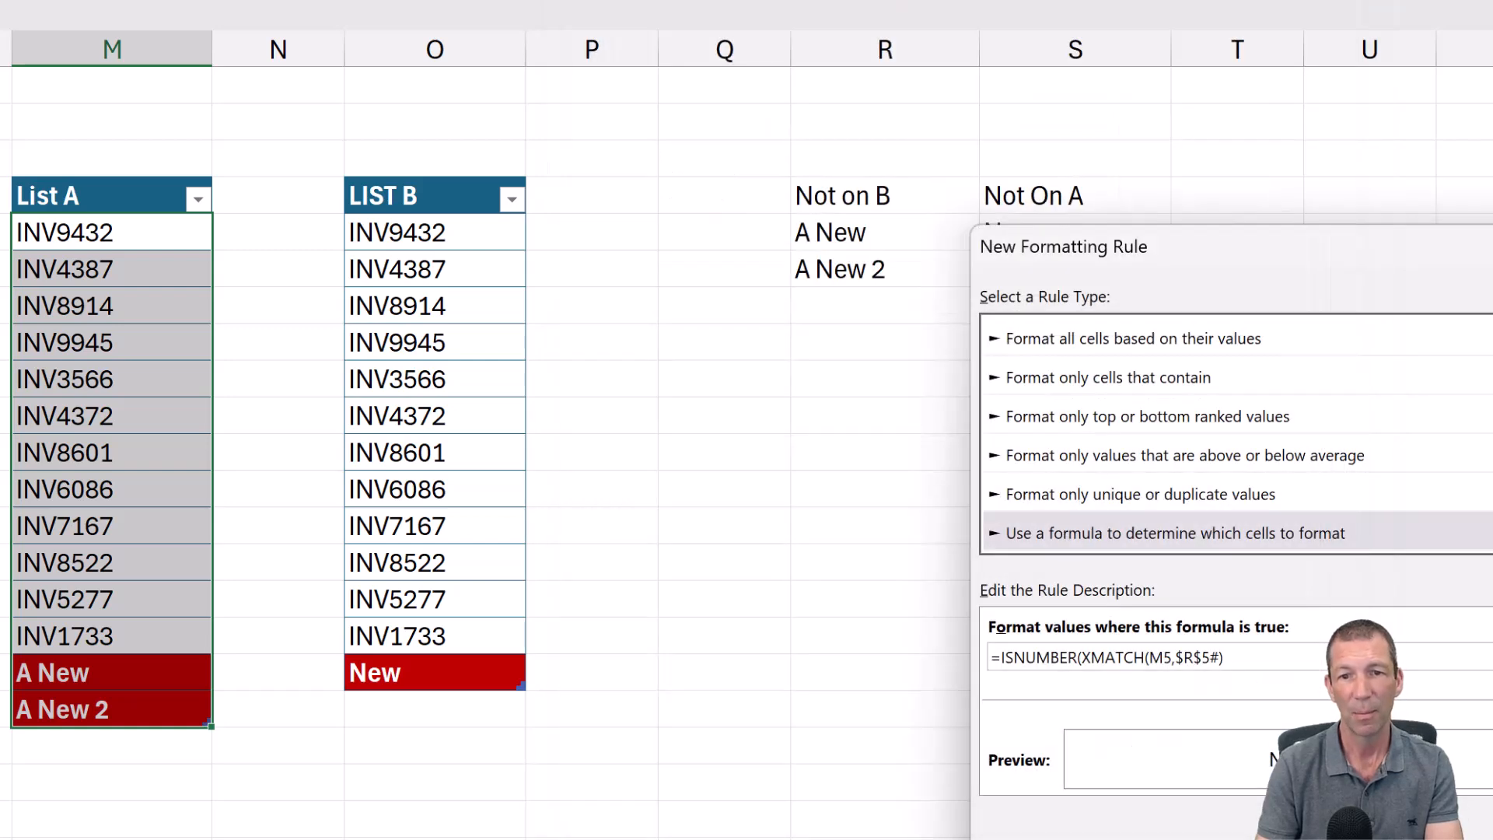
pyautogui.press('Return')
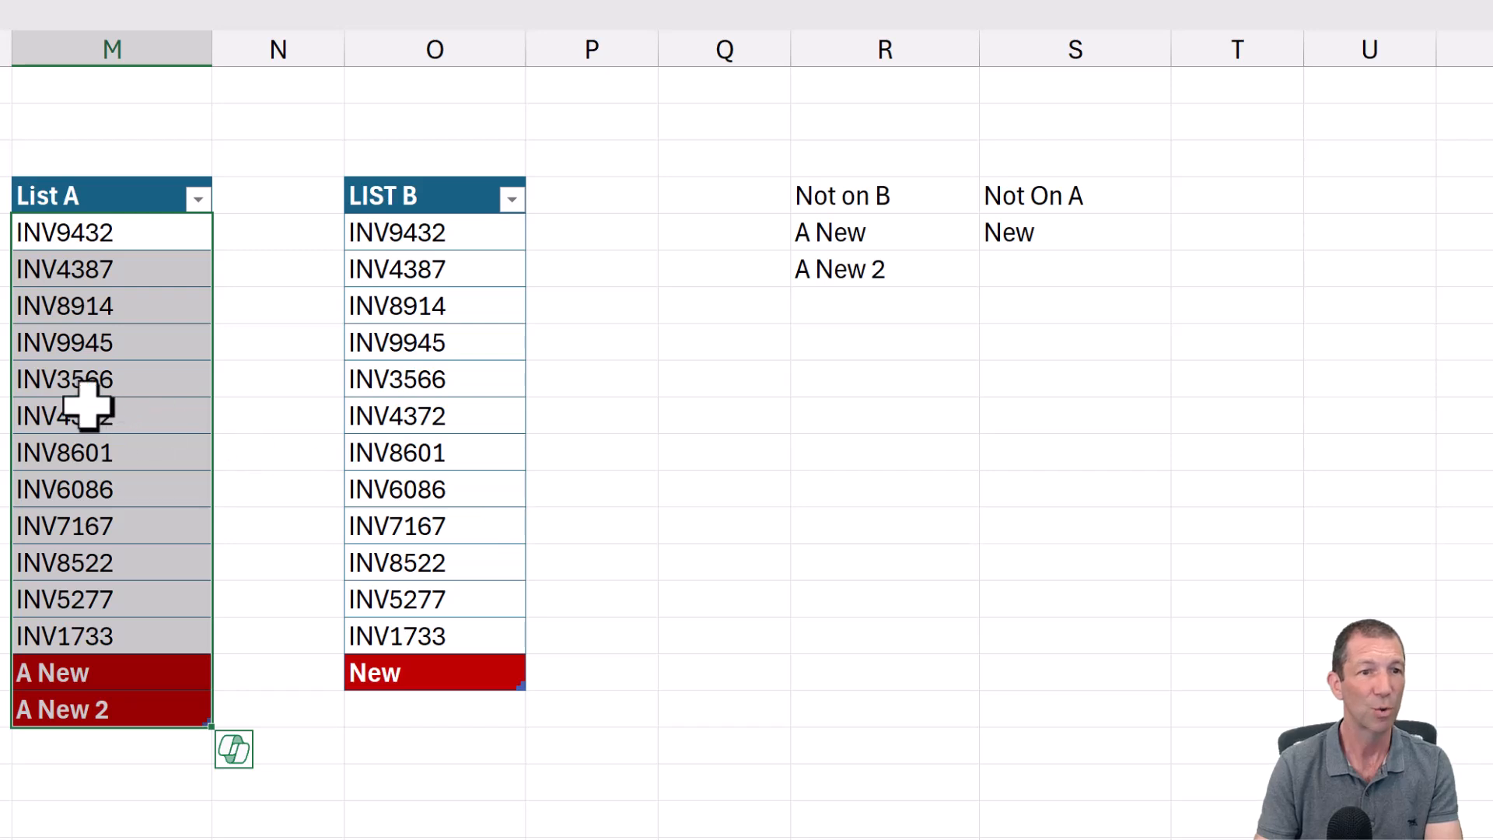
# Change the List A entry in M7 to INV8913 and check the "Not on B" results
pyautogui.click(94, 412)
pyautogui.click(127, 309)
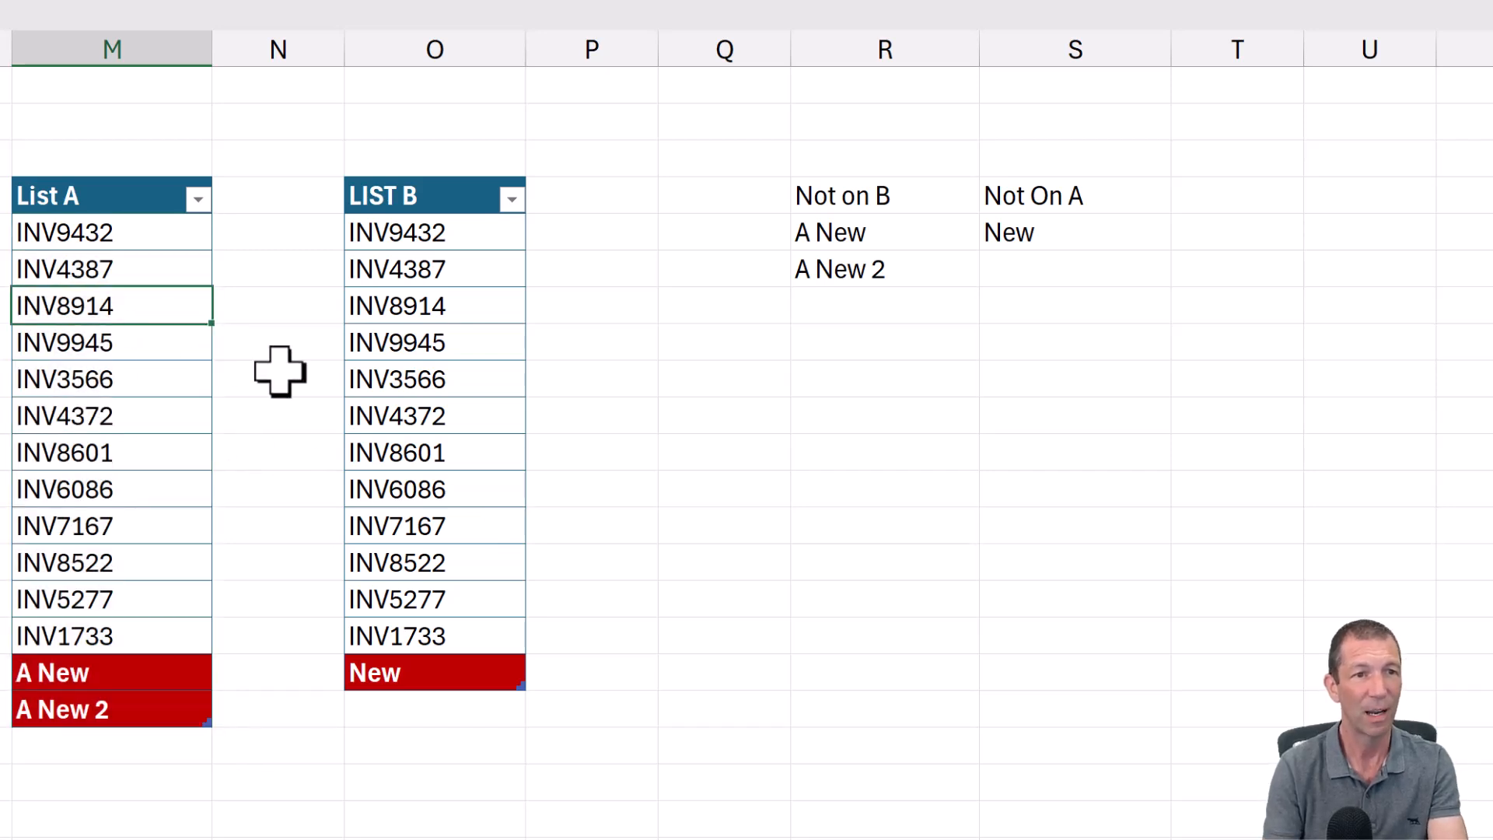
pyautogui.press('F2')
pyautogui.press('BackSpace')
pyautogui.write('3')
pyautogui.press('Return')
pyautogui.press('Up')
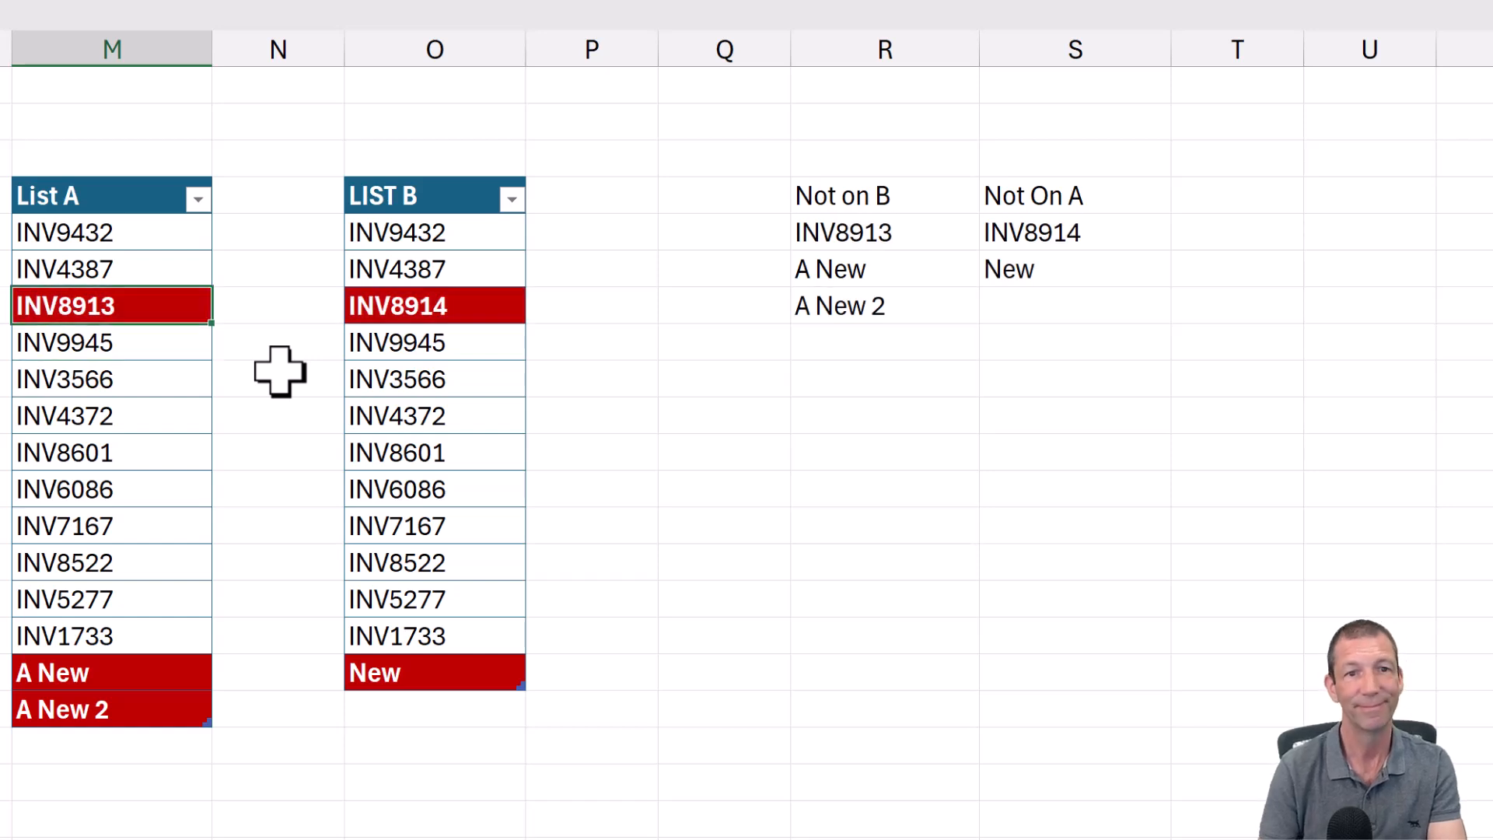
pyautogui.click(928, 305)
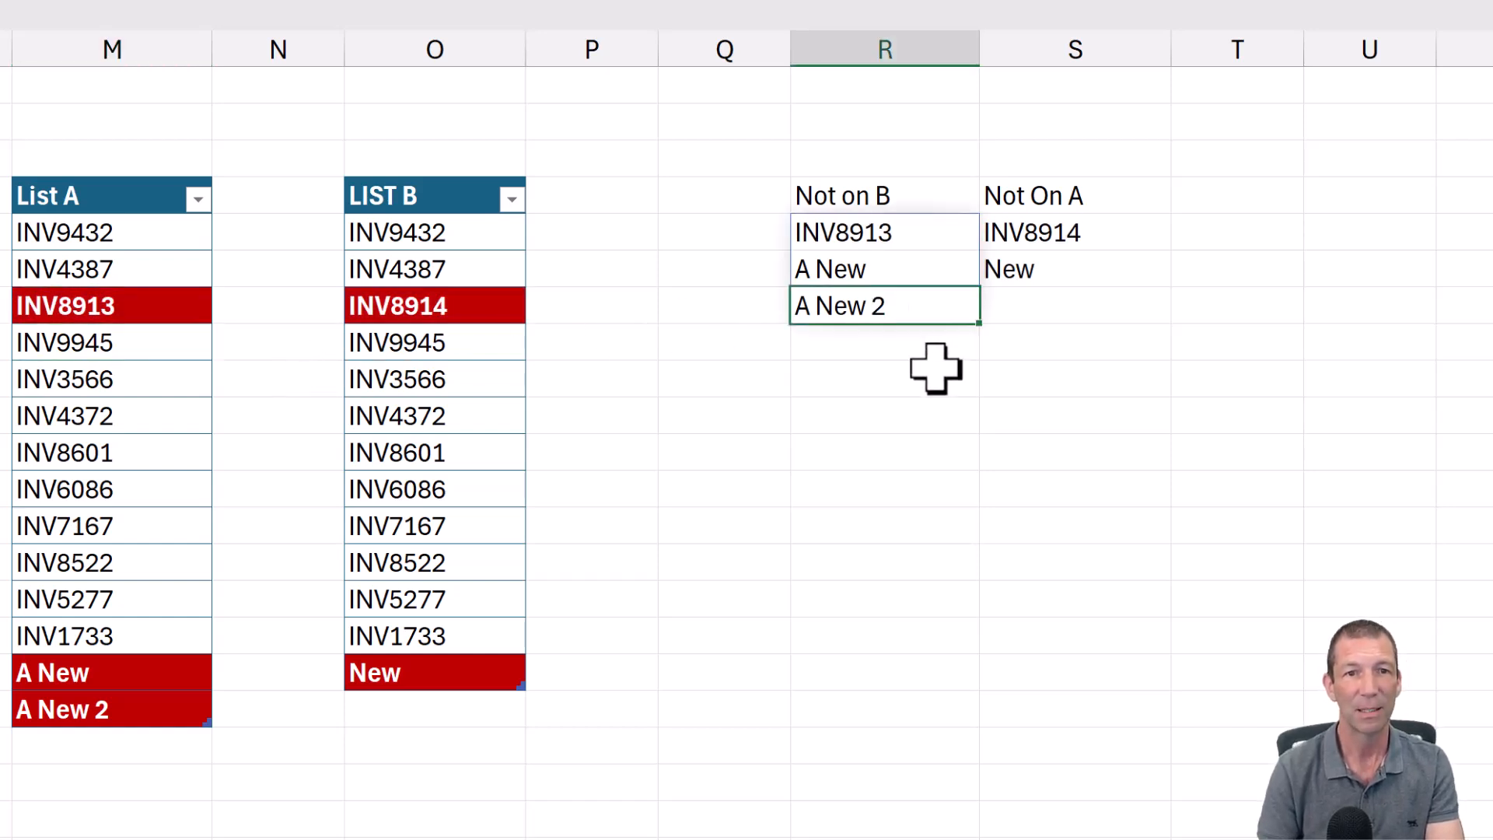